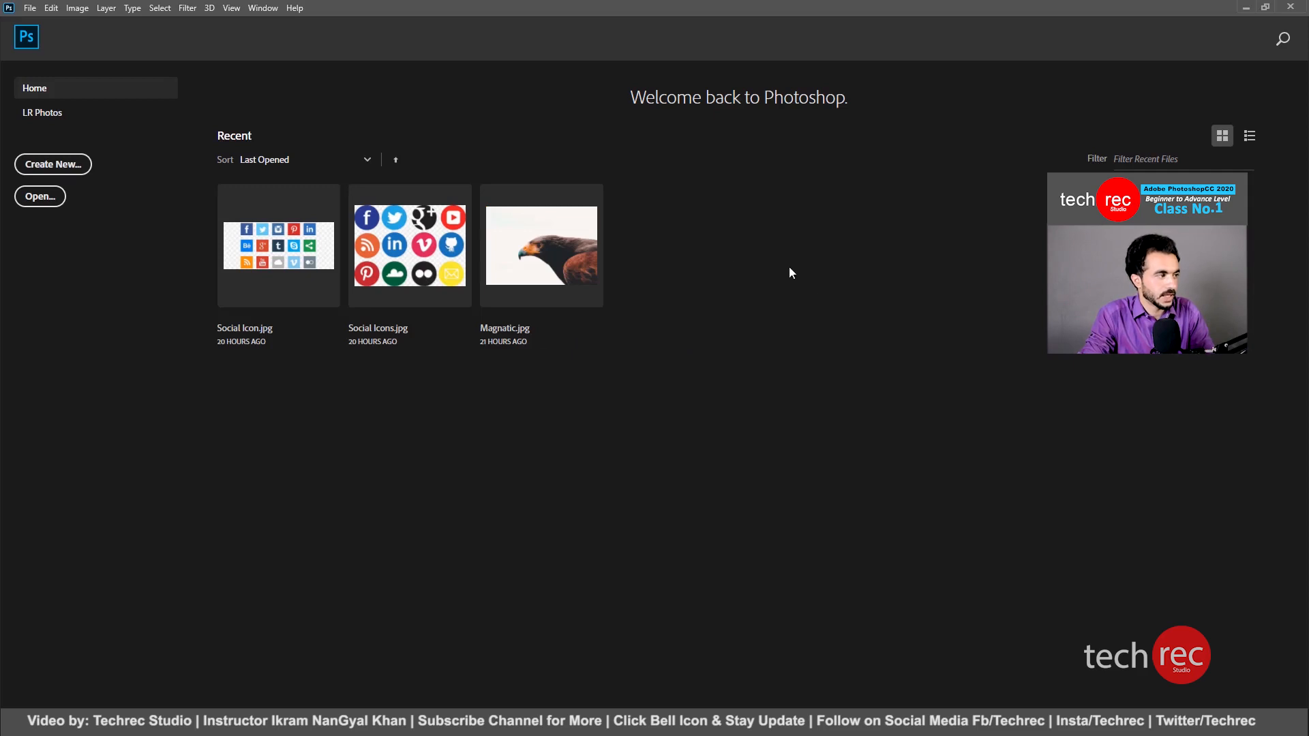
click(53, 164)
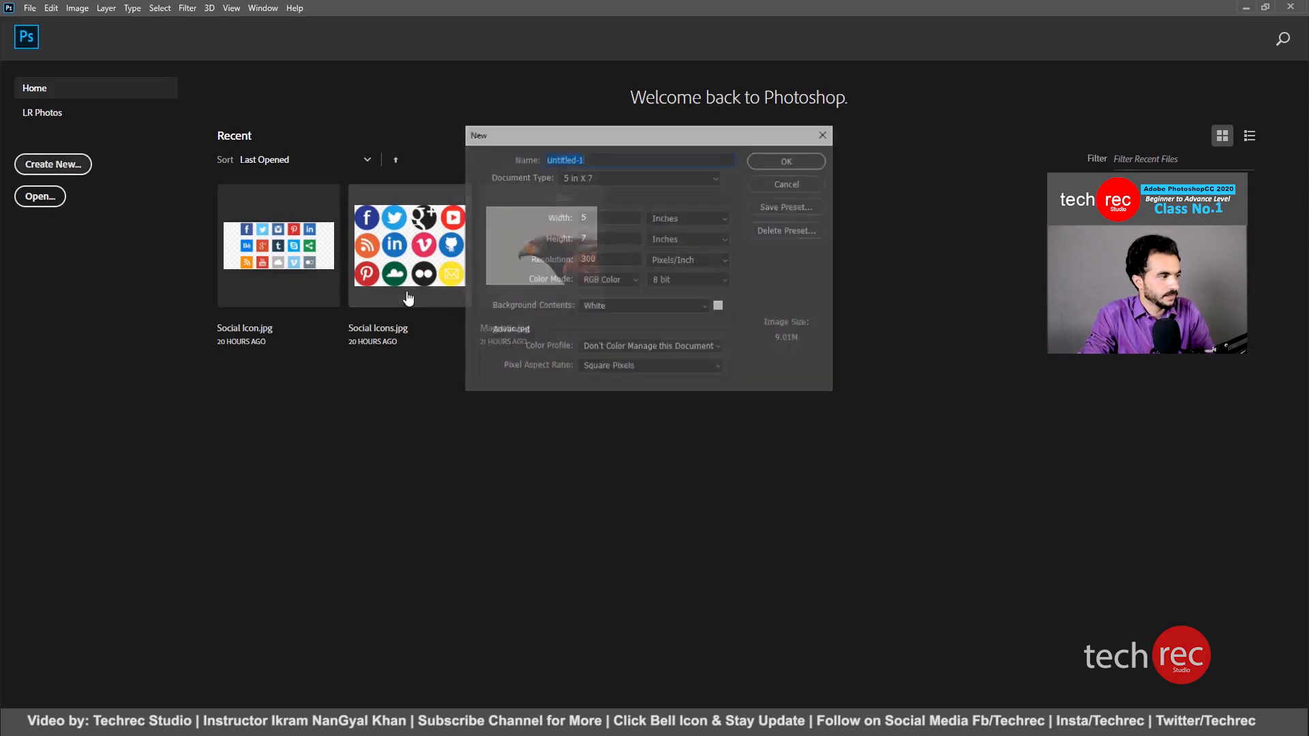
click(780, 181)
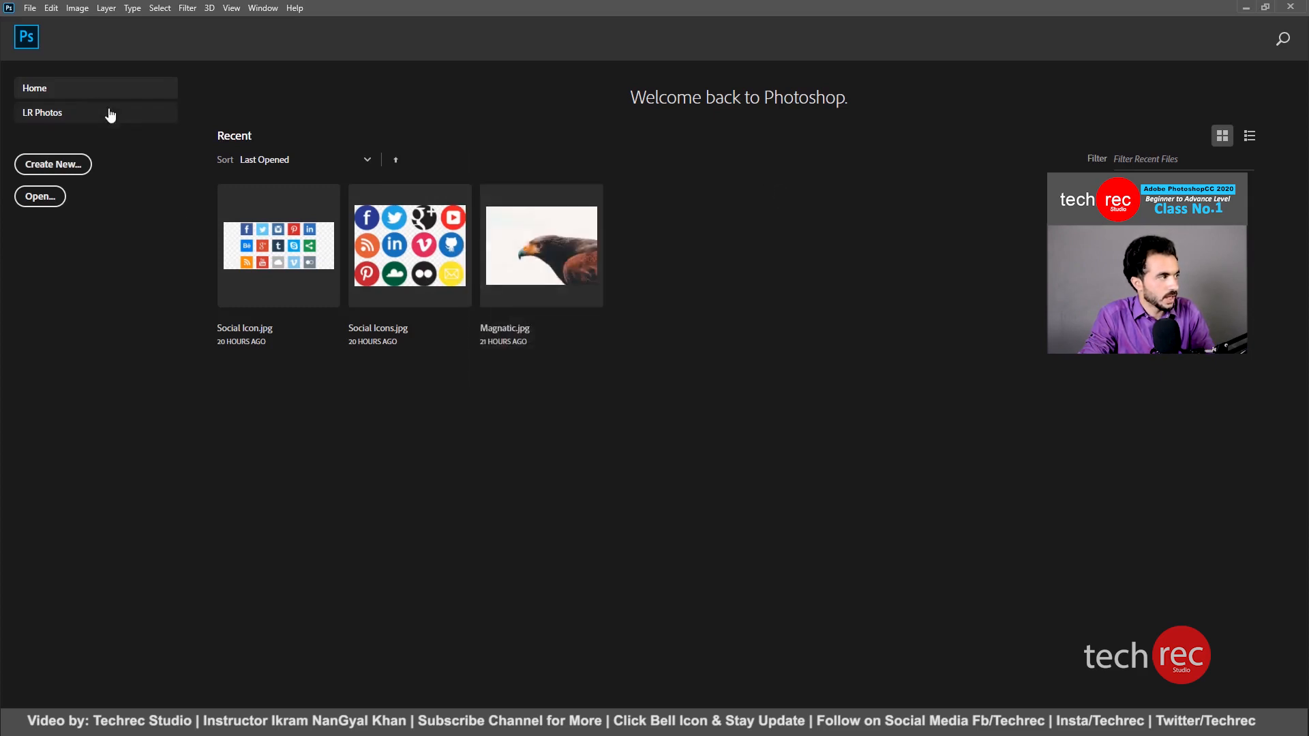
click(29, 41)
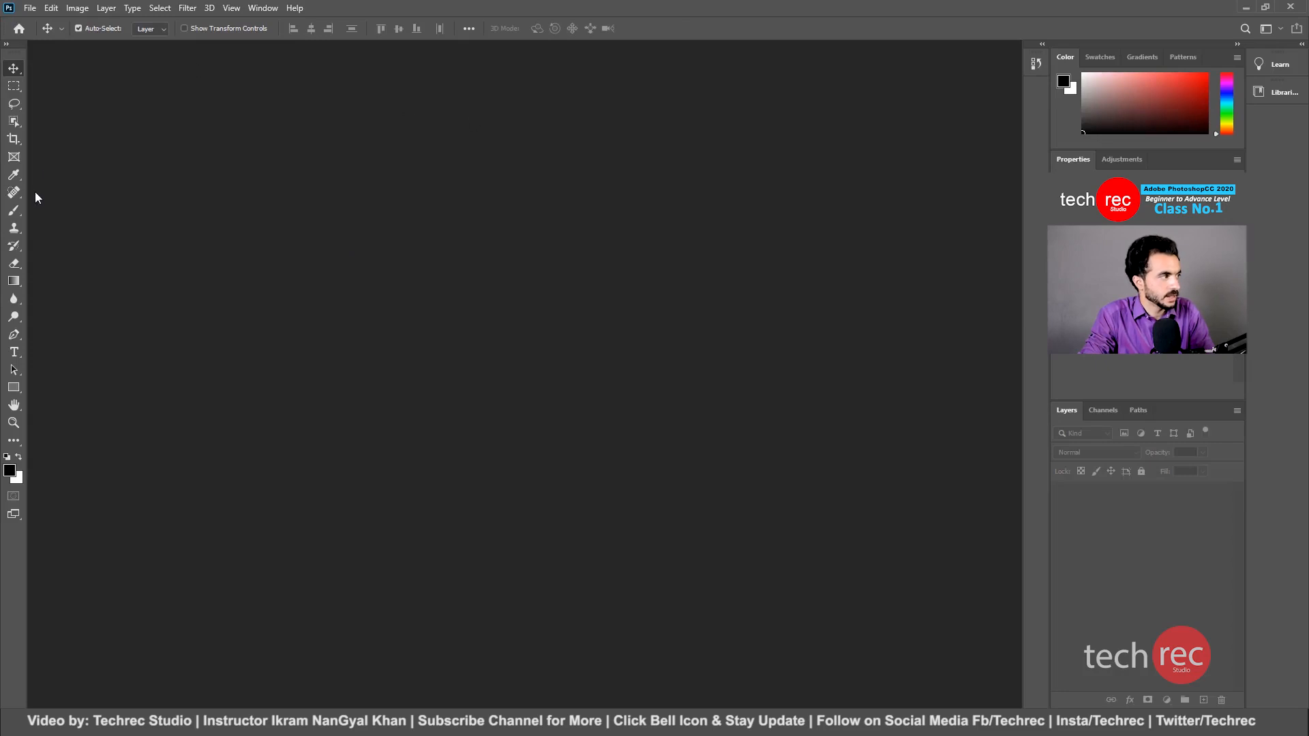
click(27, 8)
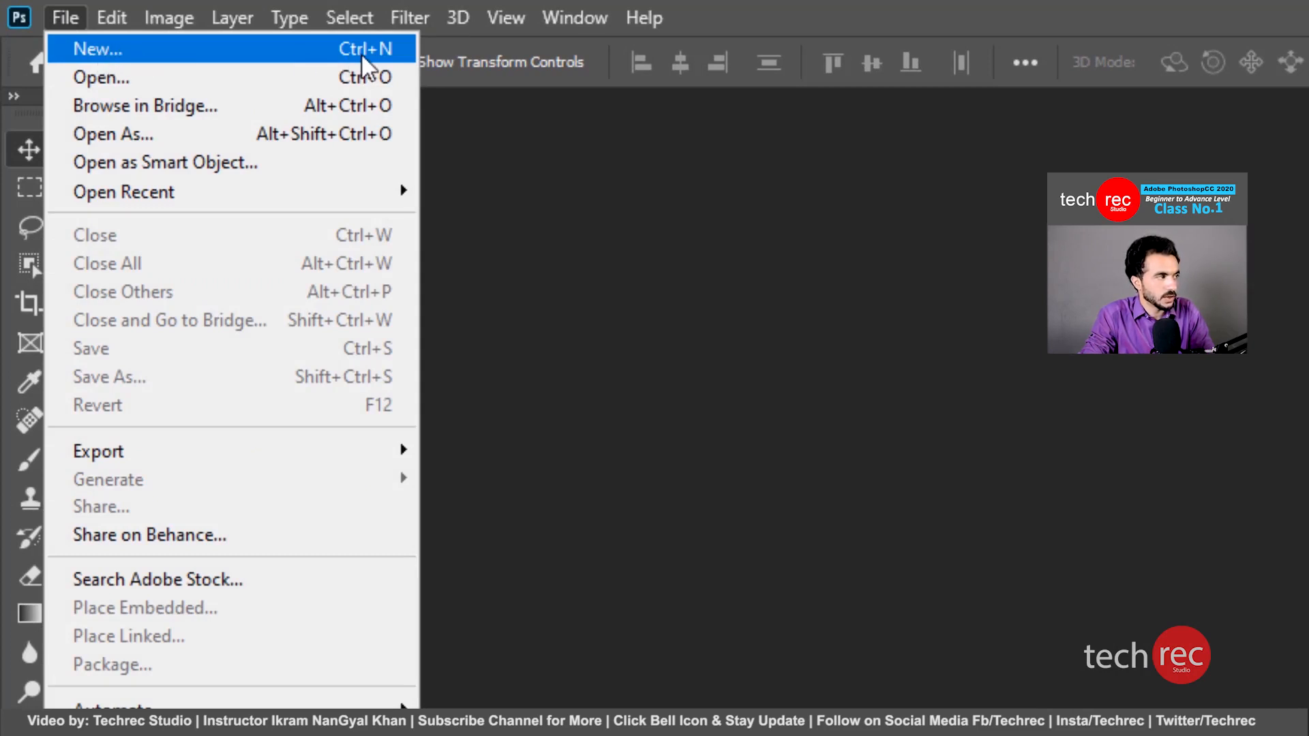
click(902, 652)
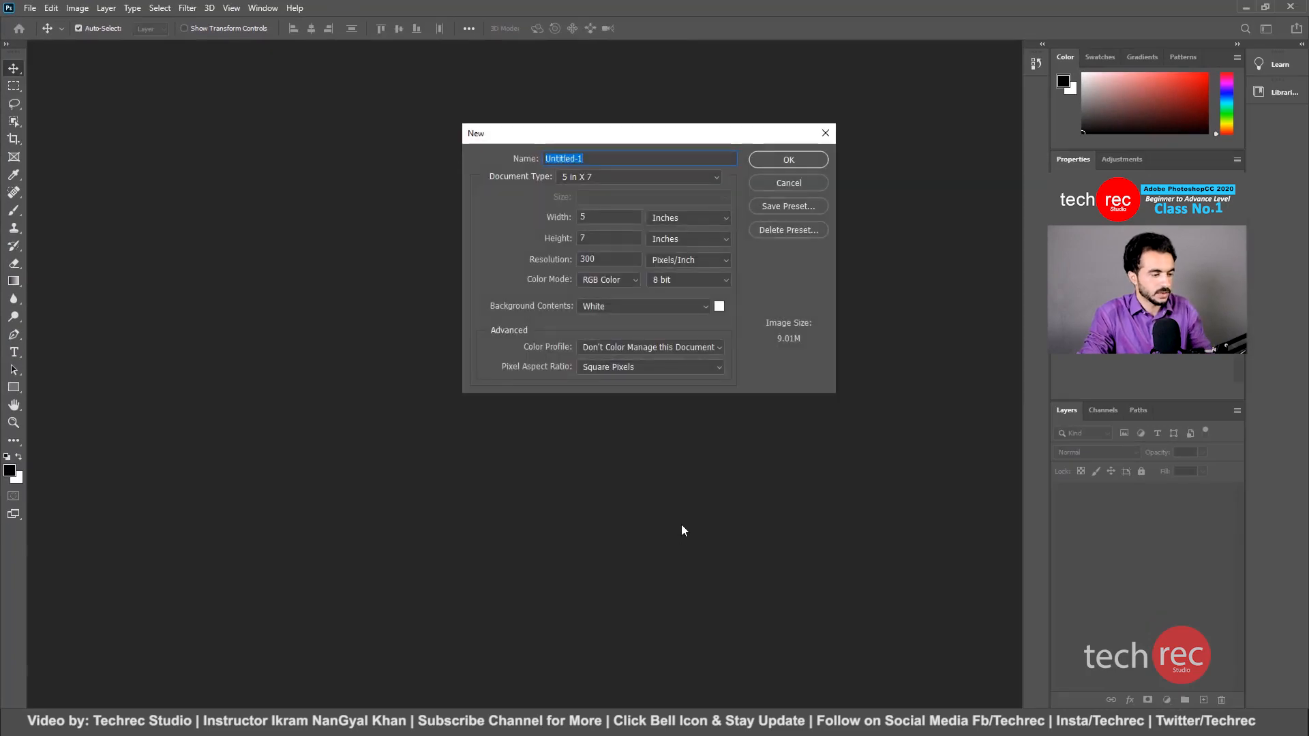
click(766, 186)
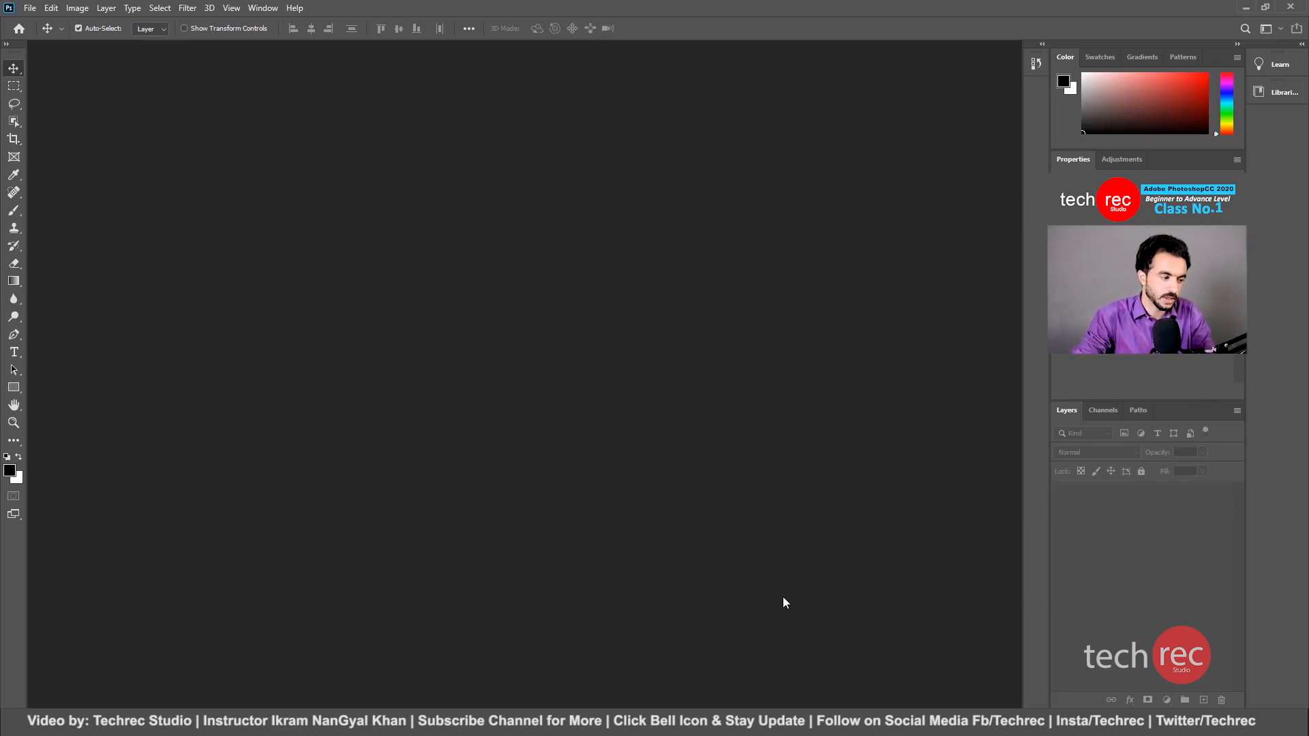
key(ctrl)
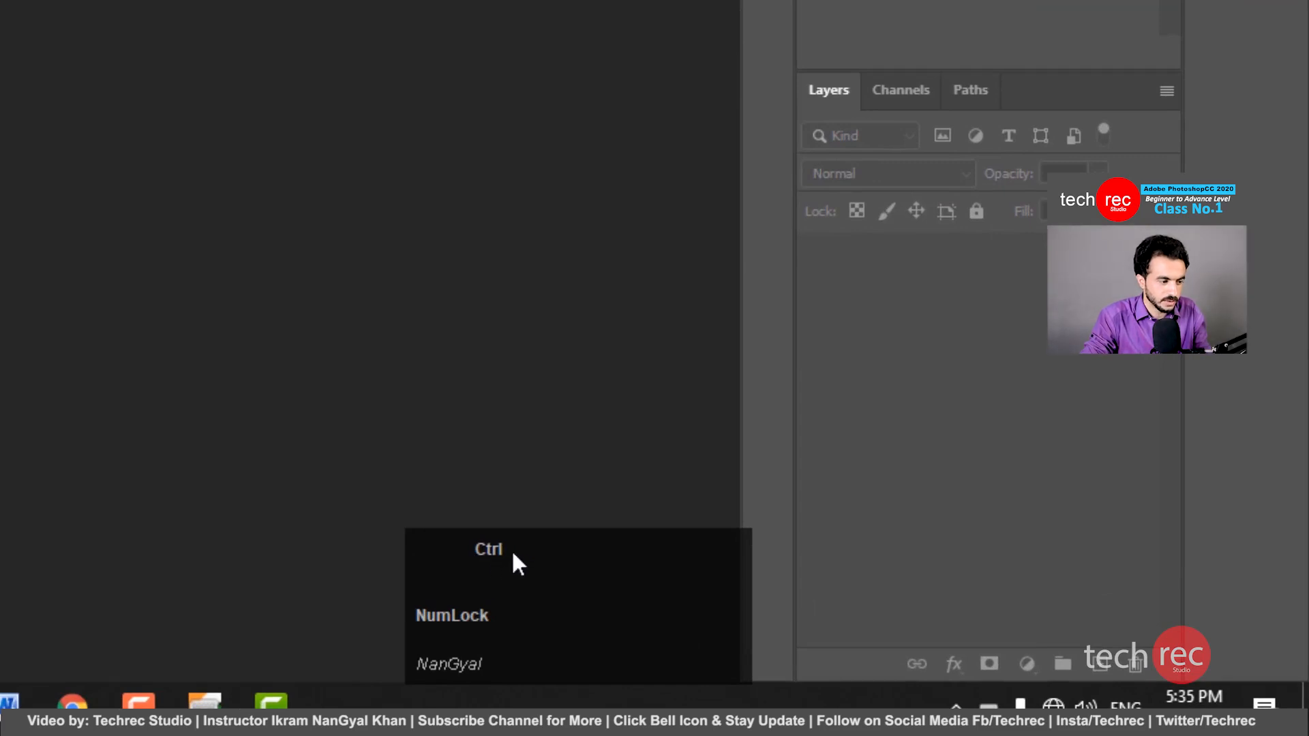
key(ctrl)
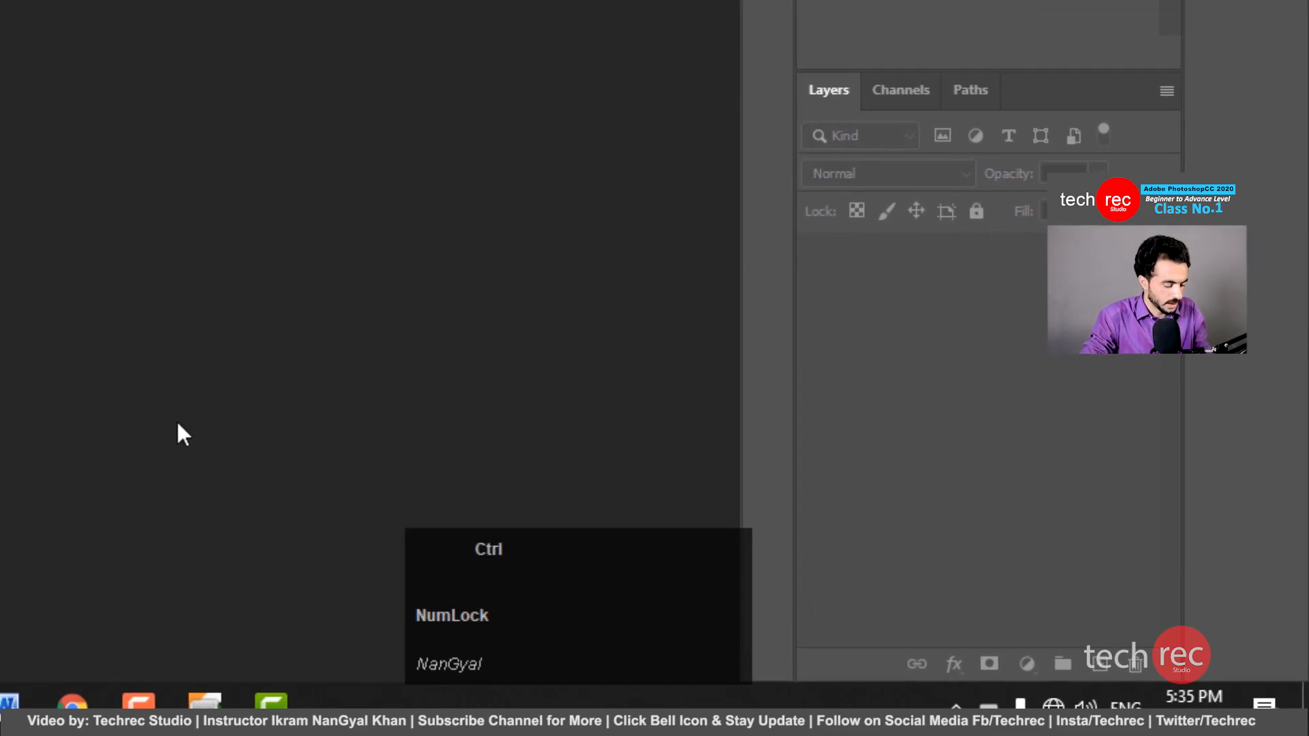
key(ctrl+n)
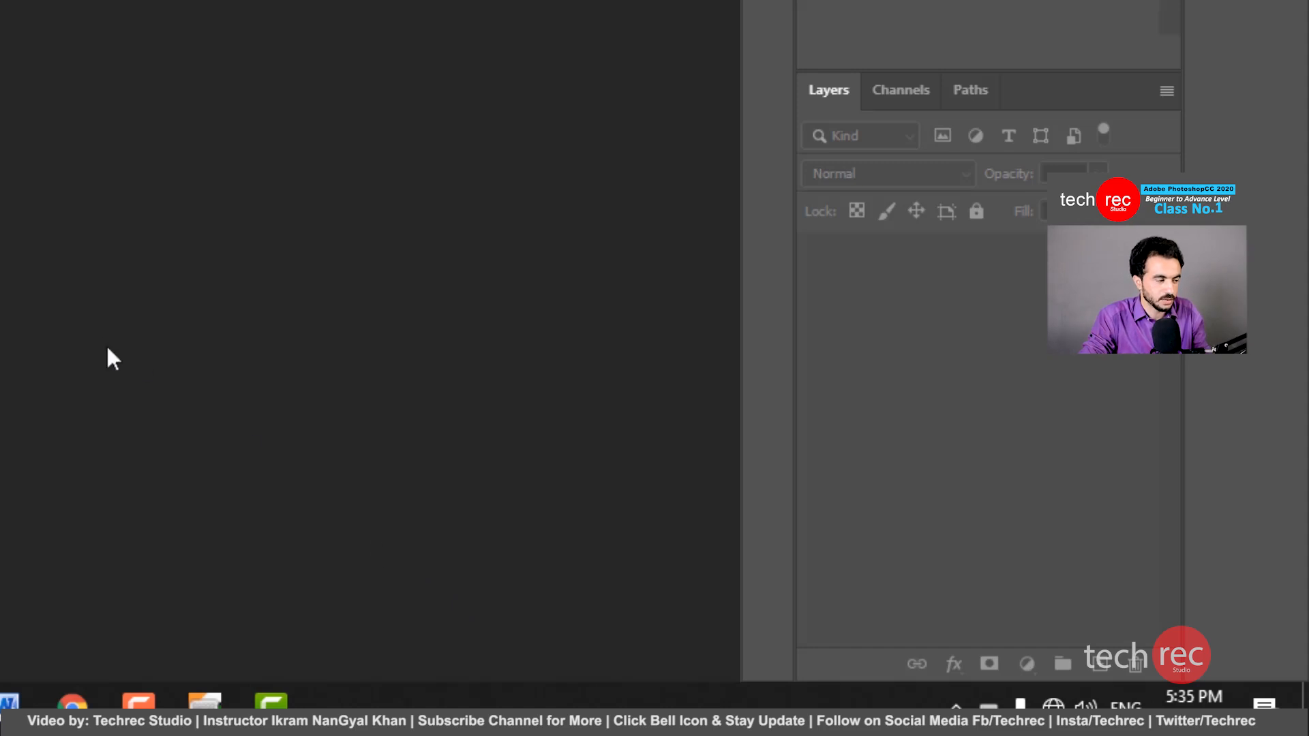
click(4, 354)
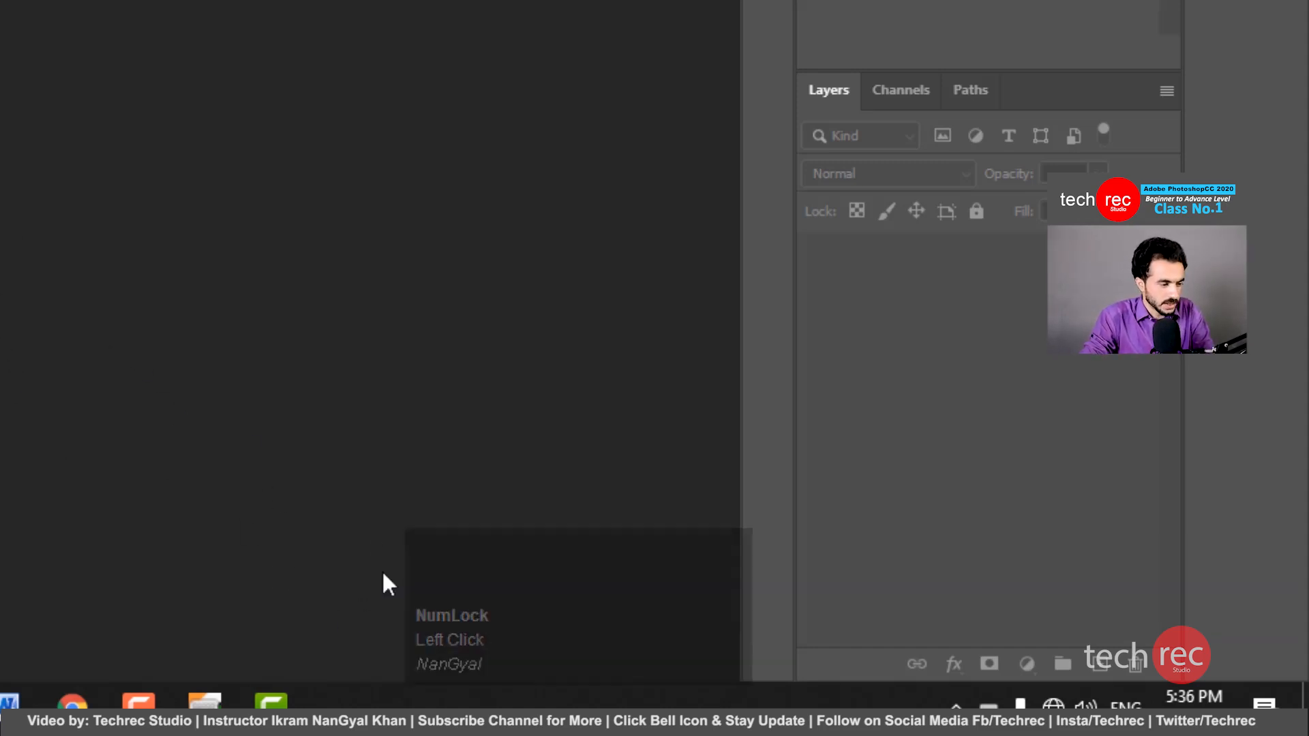
click(388, 510)
right_click(361, 437)
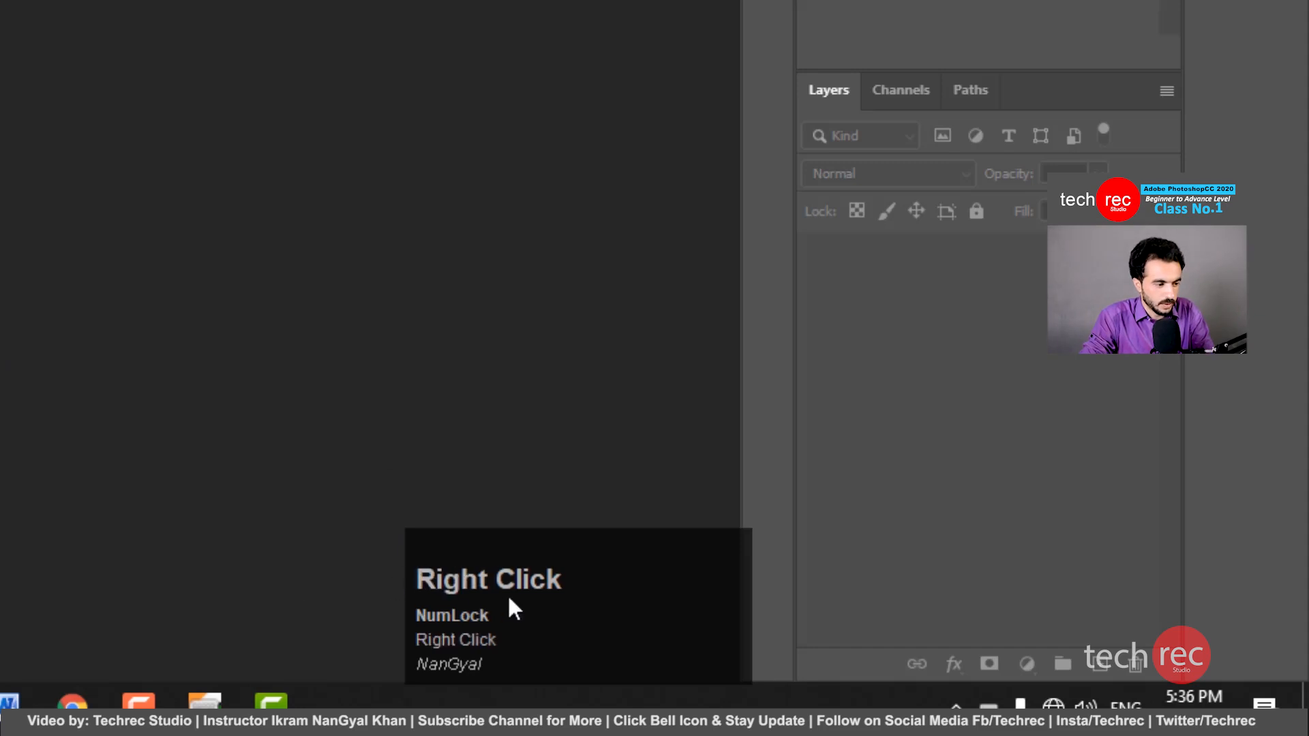
click(428, 584)
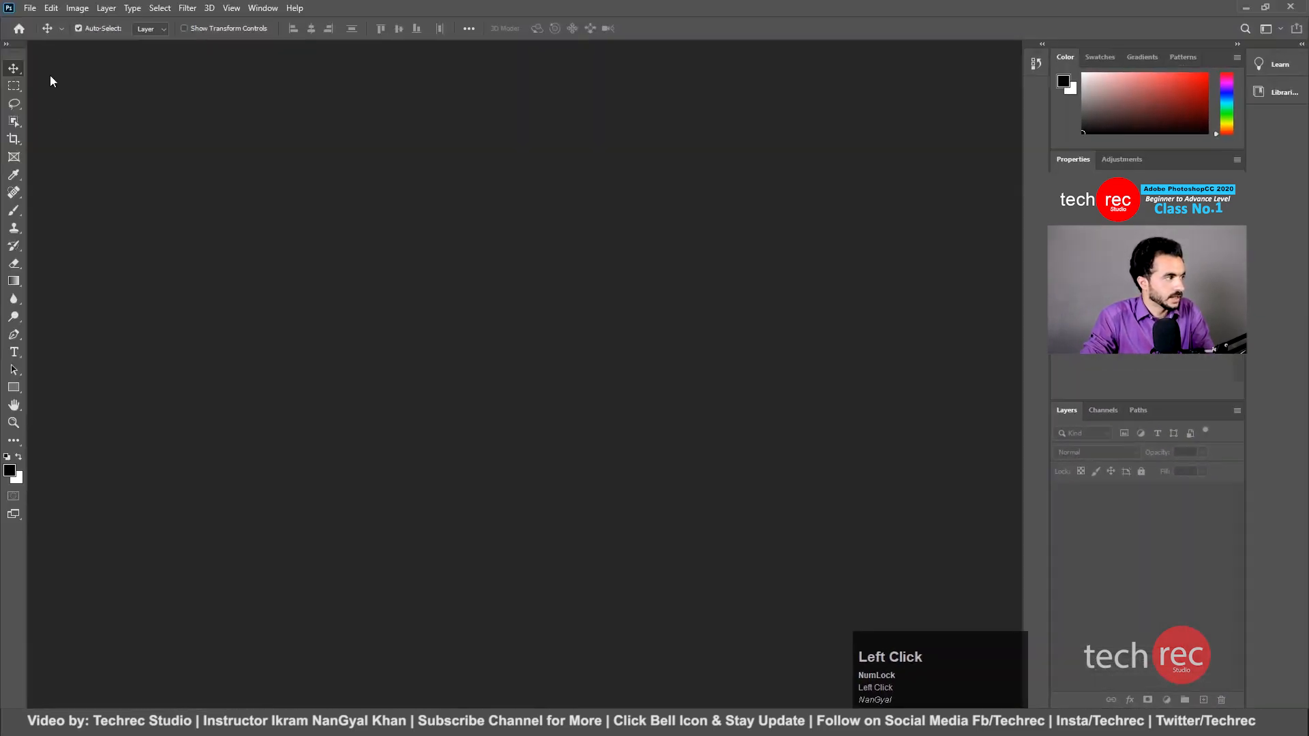
Start a new document from the home screen and name it Class No 1.
click(14, 29)
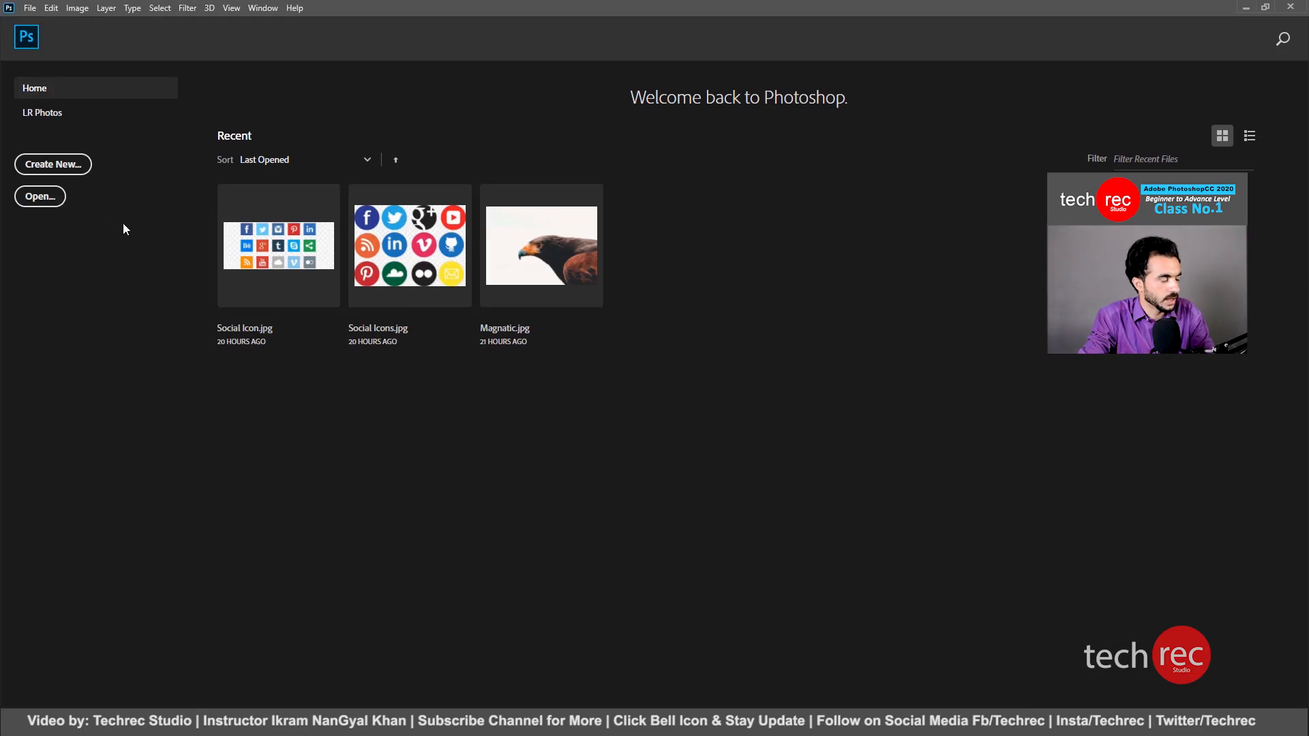
click(37, 167)
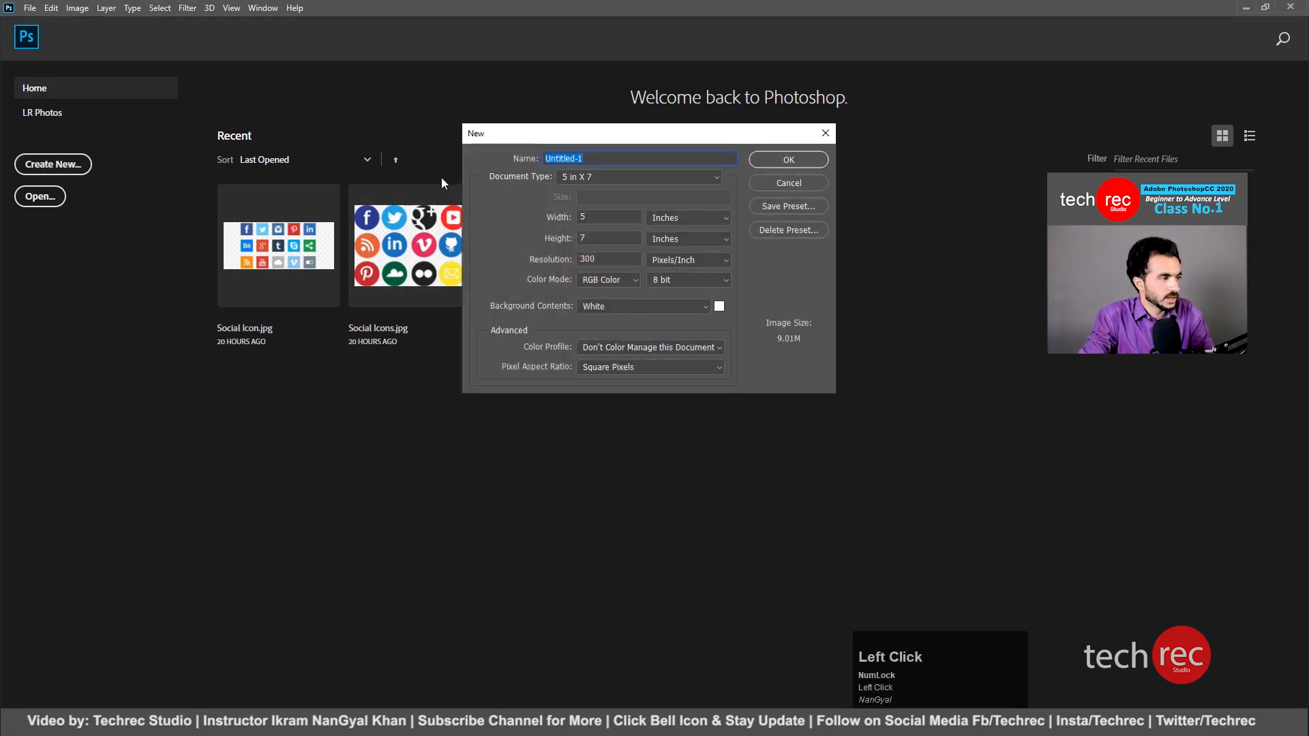
drag(550, 134, 555, 161)
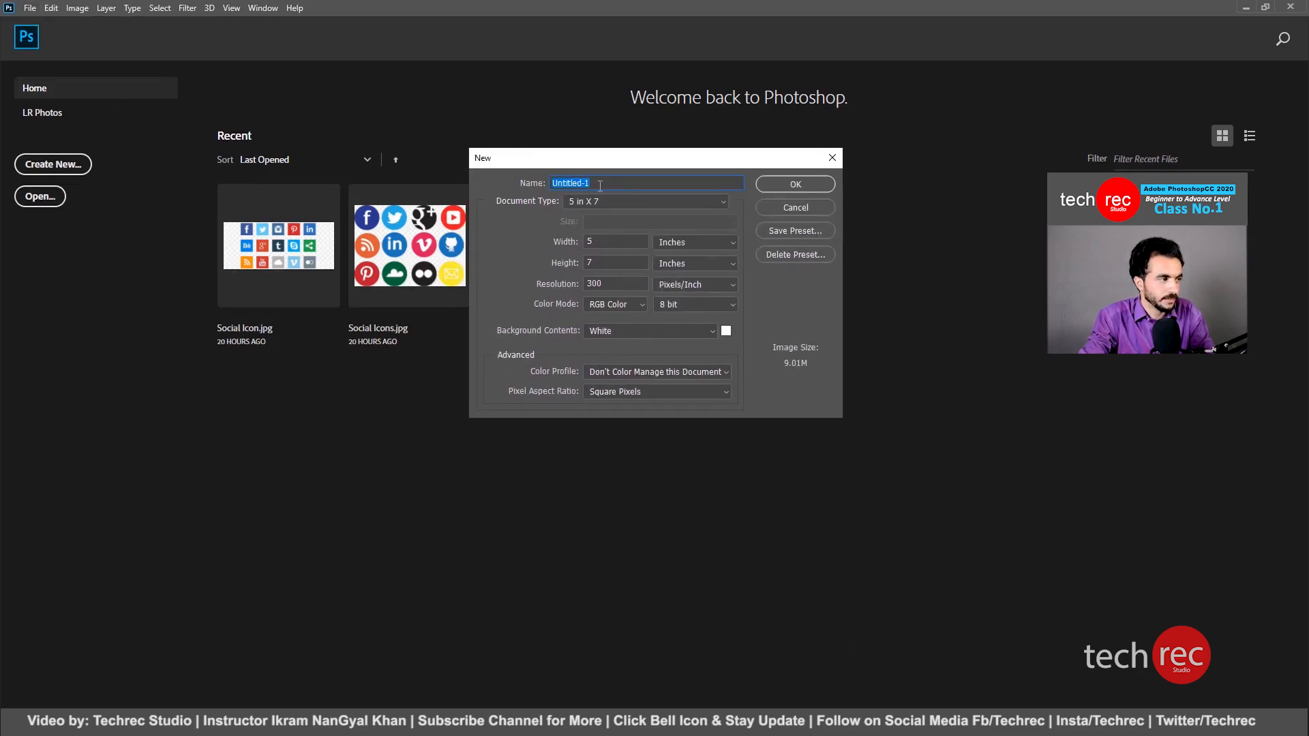
click(600, 184)
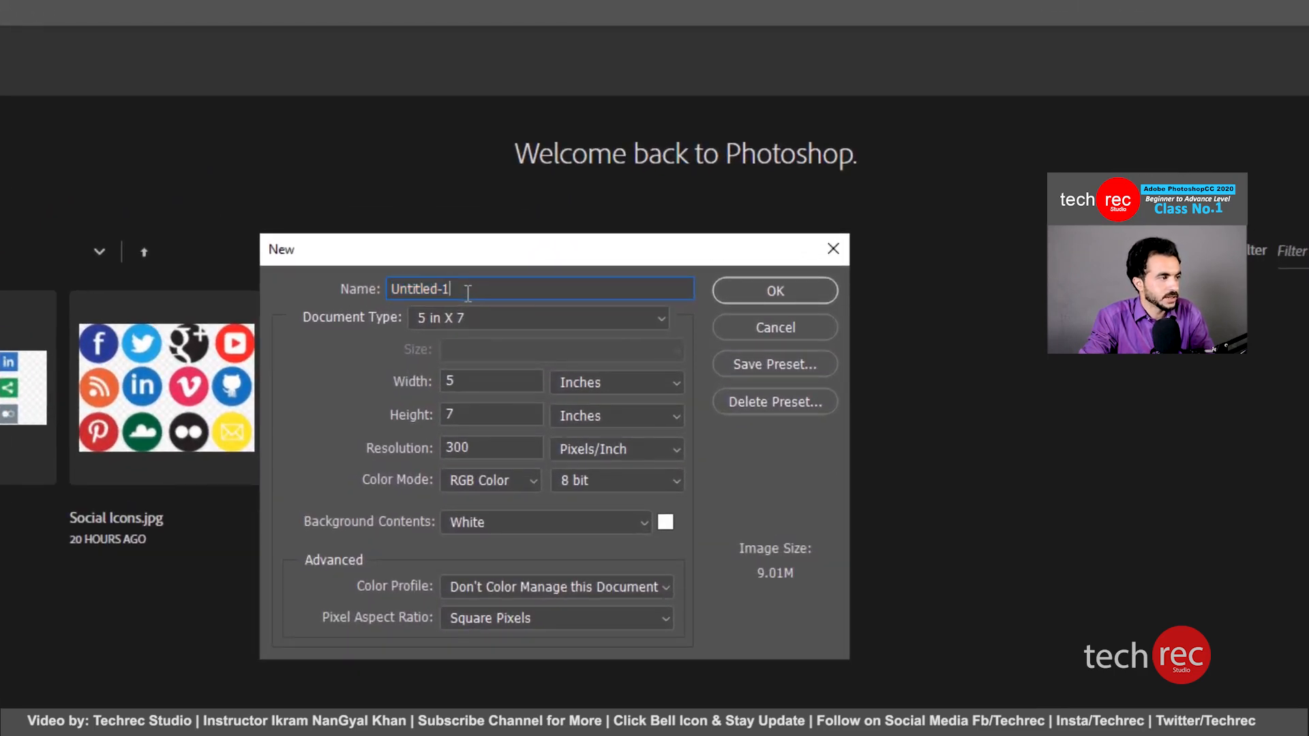
drag(468, 291, 391, 293)
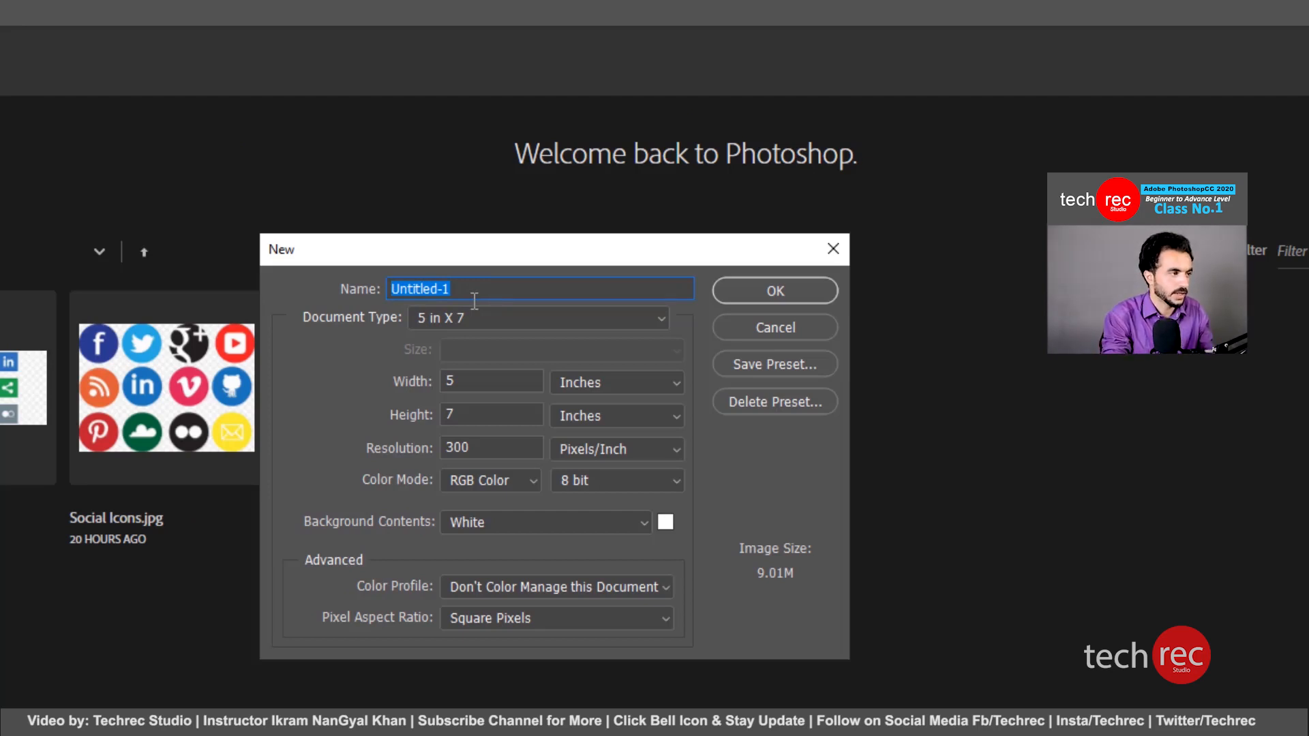
text(Class)
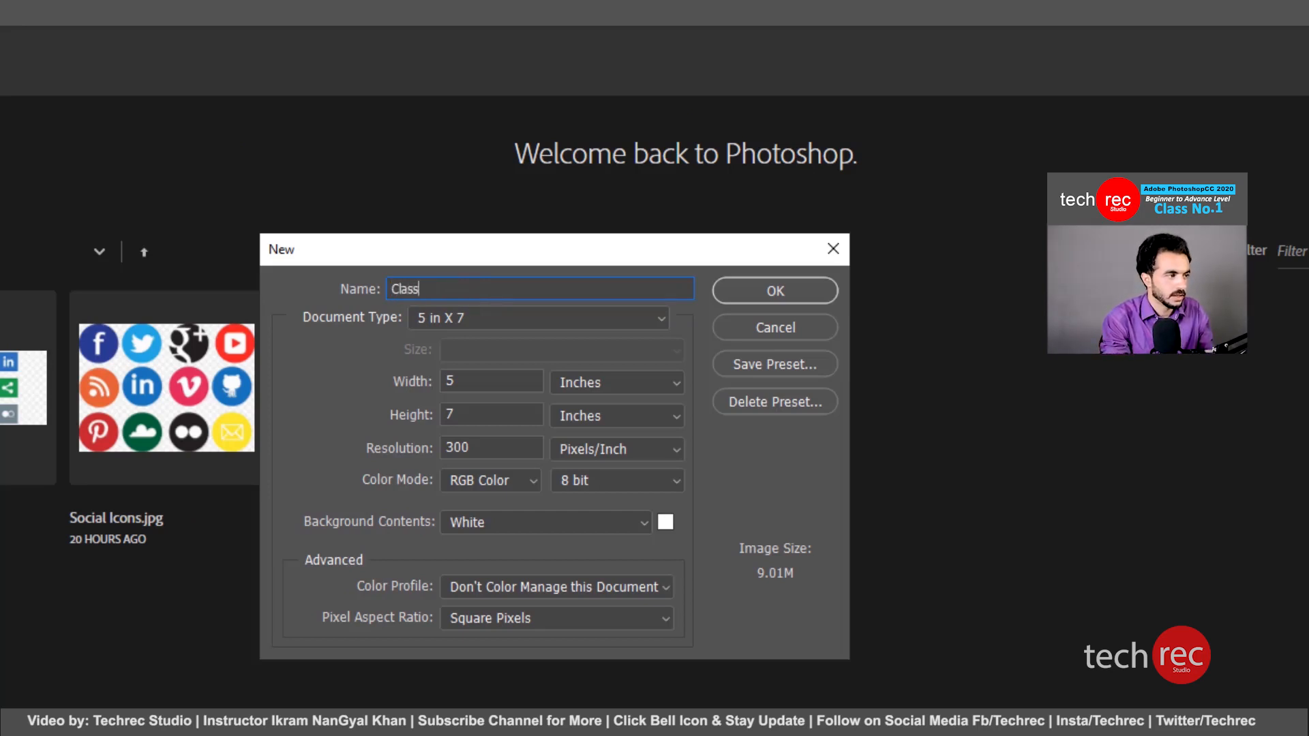
text( No 1)
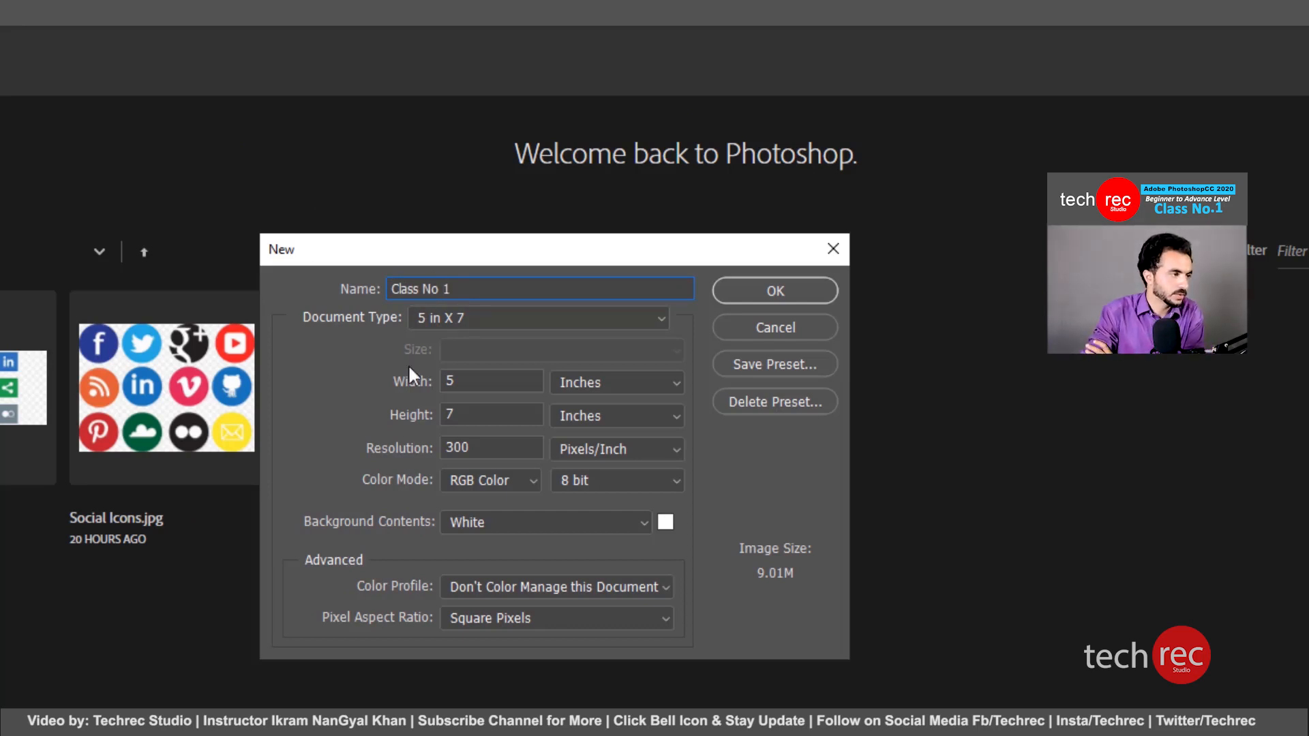
Choose the U.S. Paper document type and look through its available paper sizes.
click(448, 328)
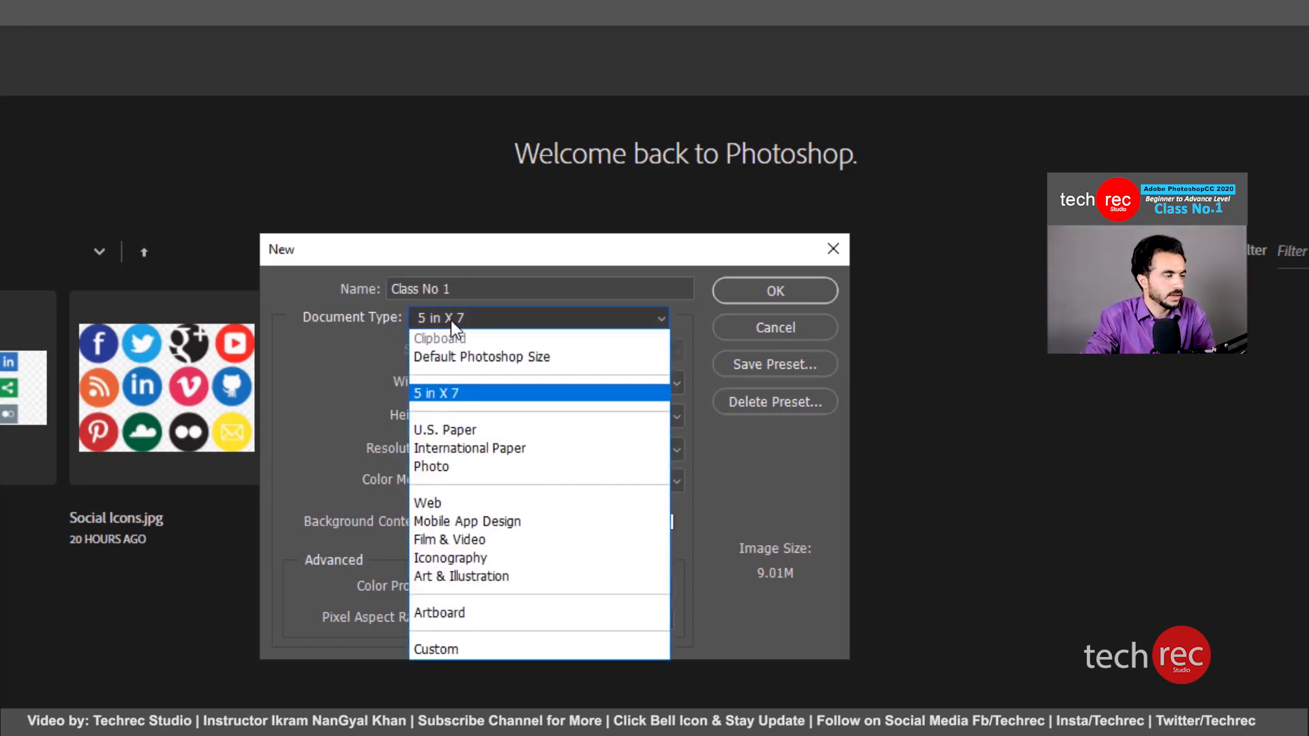
click(436, 434)
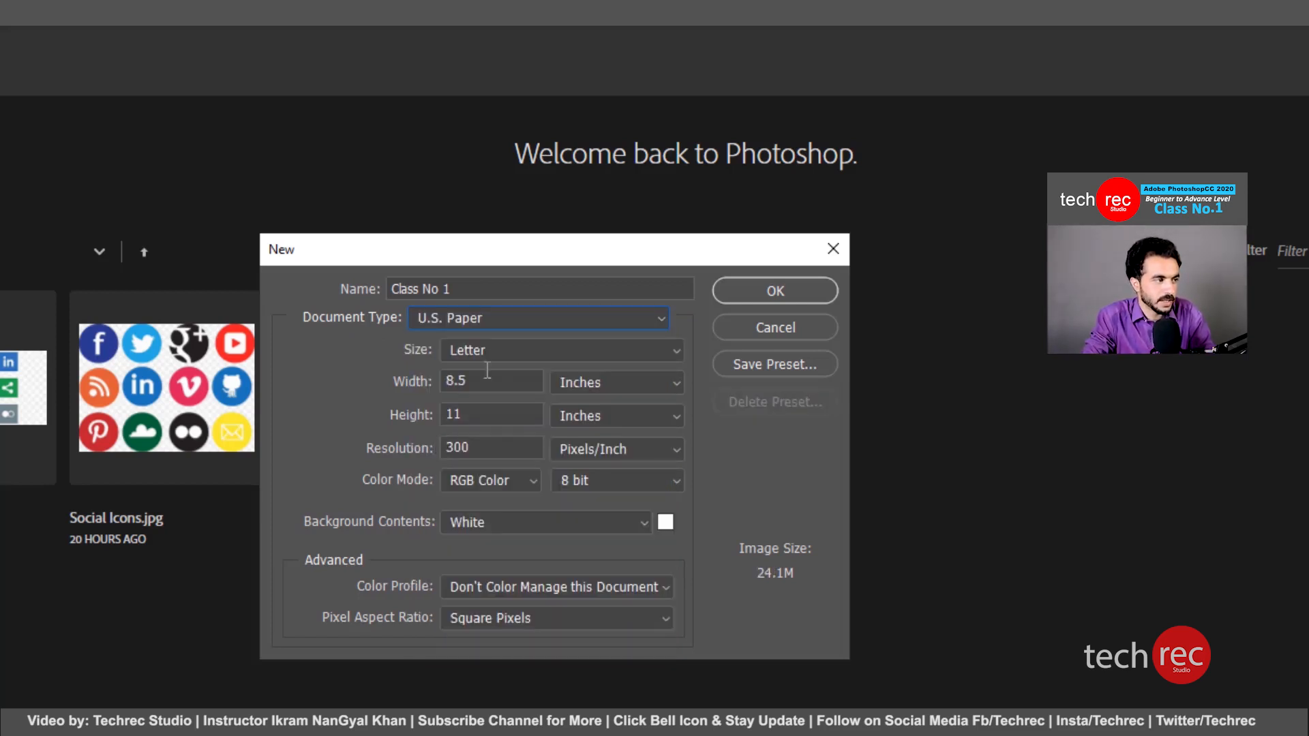
click(474, 351)
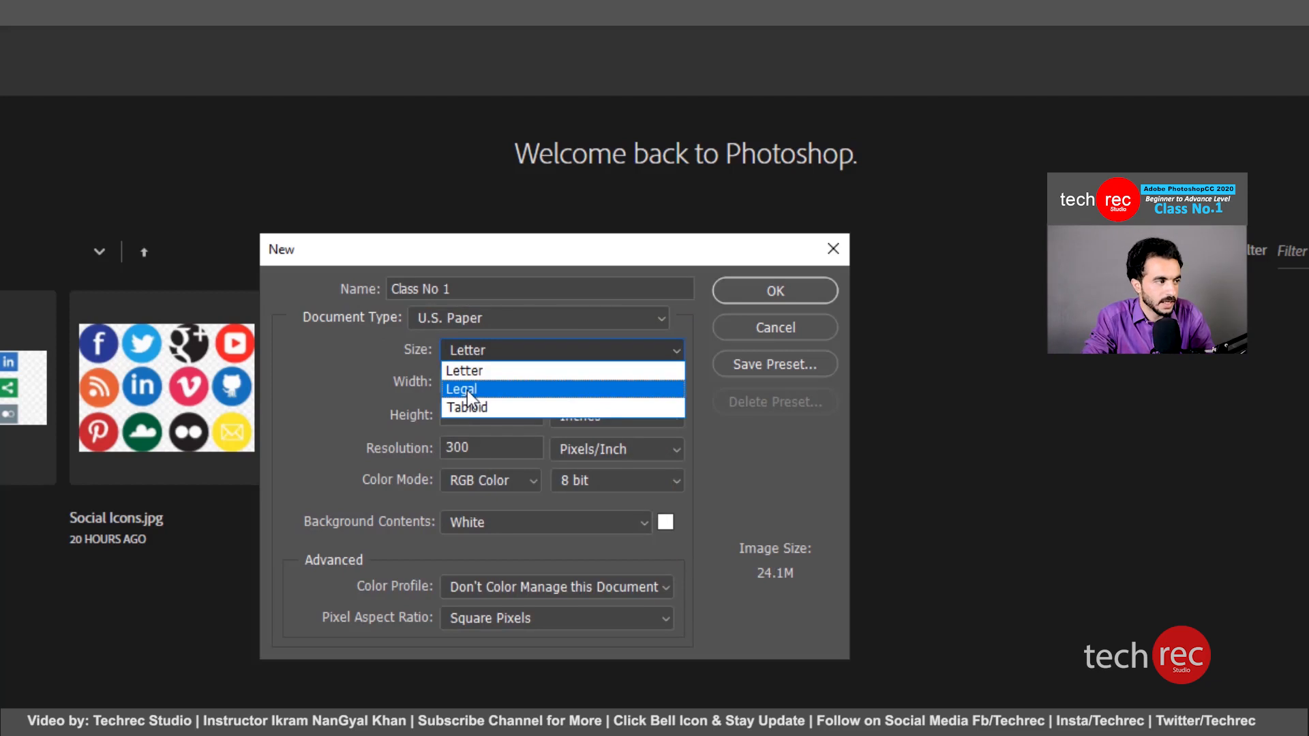
click(460, 333)
Set the document type to International Paper with the A4 size.
click(443, 319)
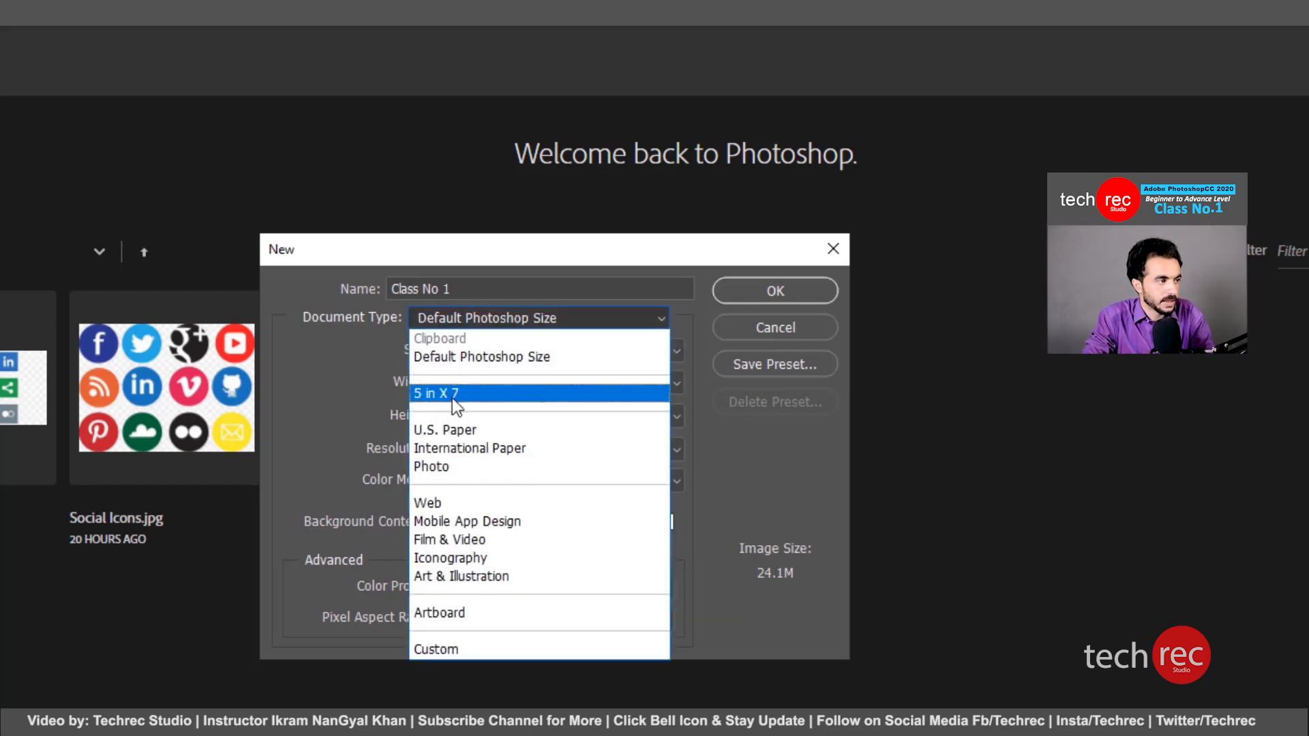
click(454, 448)
click(473, 348)
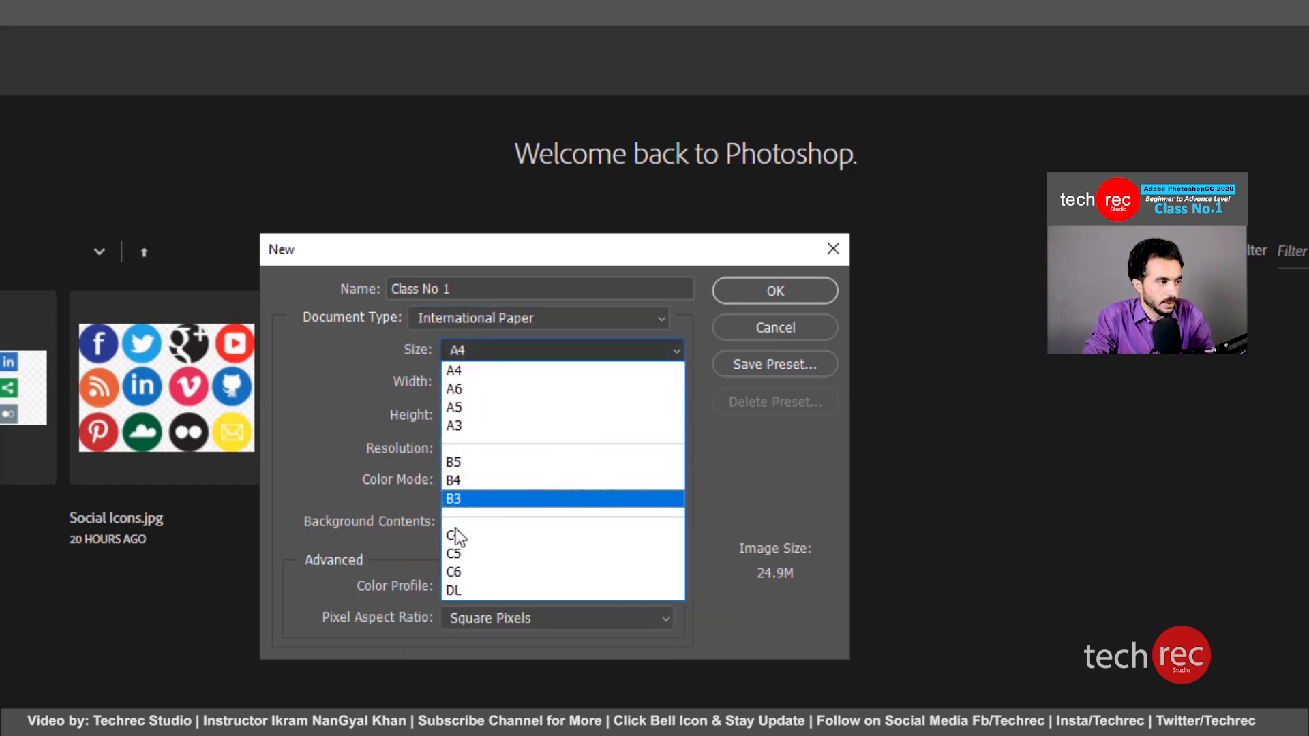
click(459, 348)
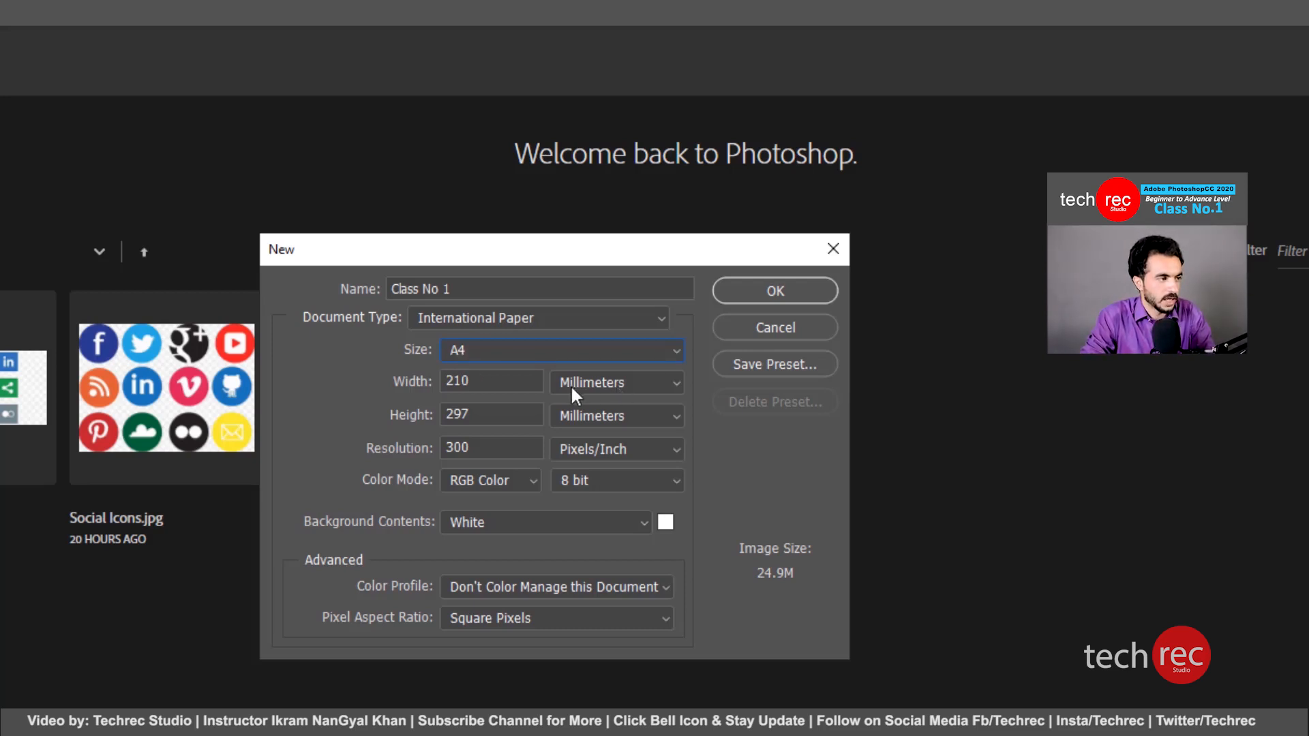
Switch the units of the new document's width and height to inches.
double_click(469, 381)
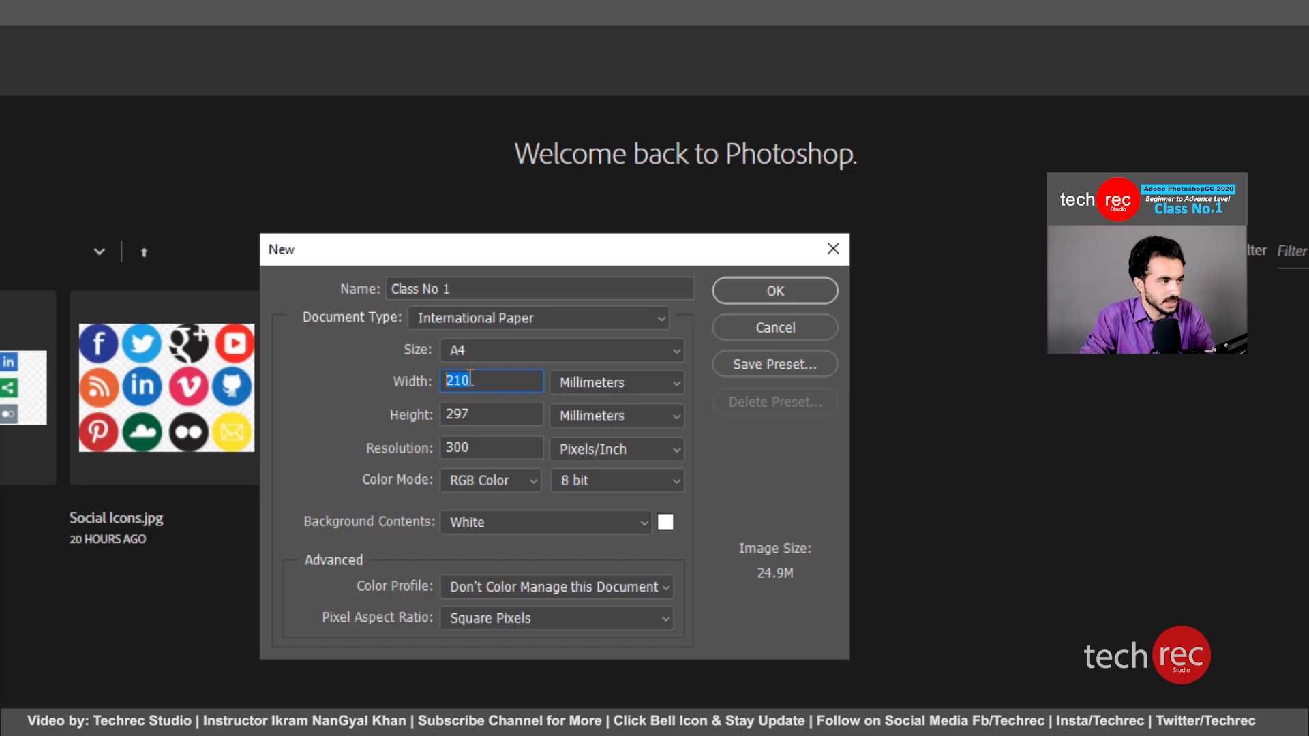
click(472, 413)
double_click(471, 414)
click(584, 382)
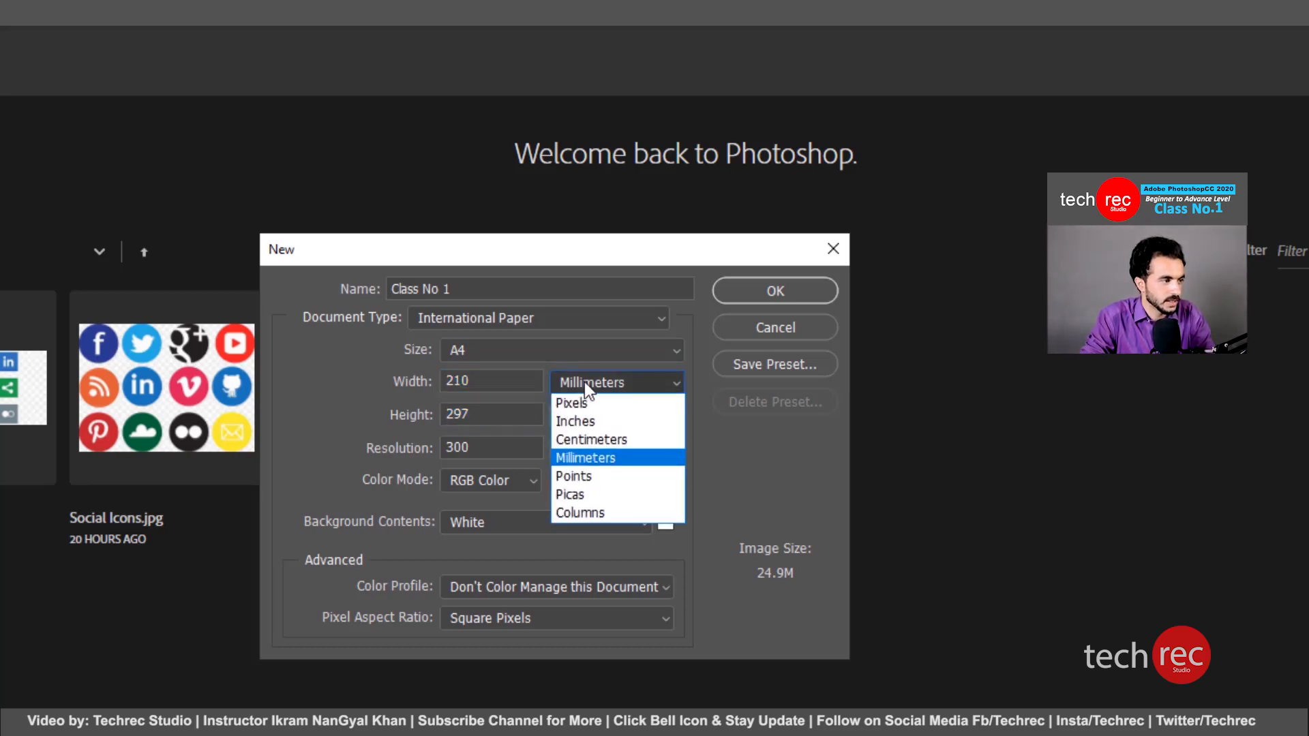
click(579, 422)
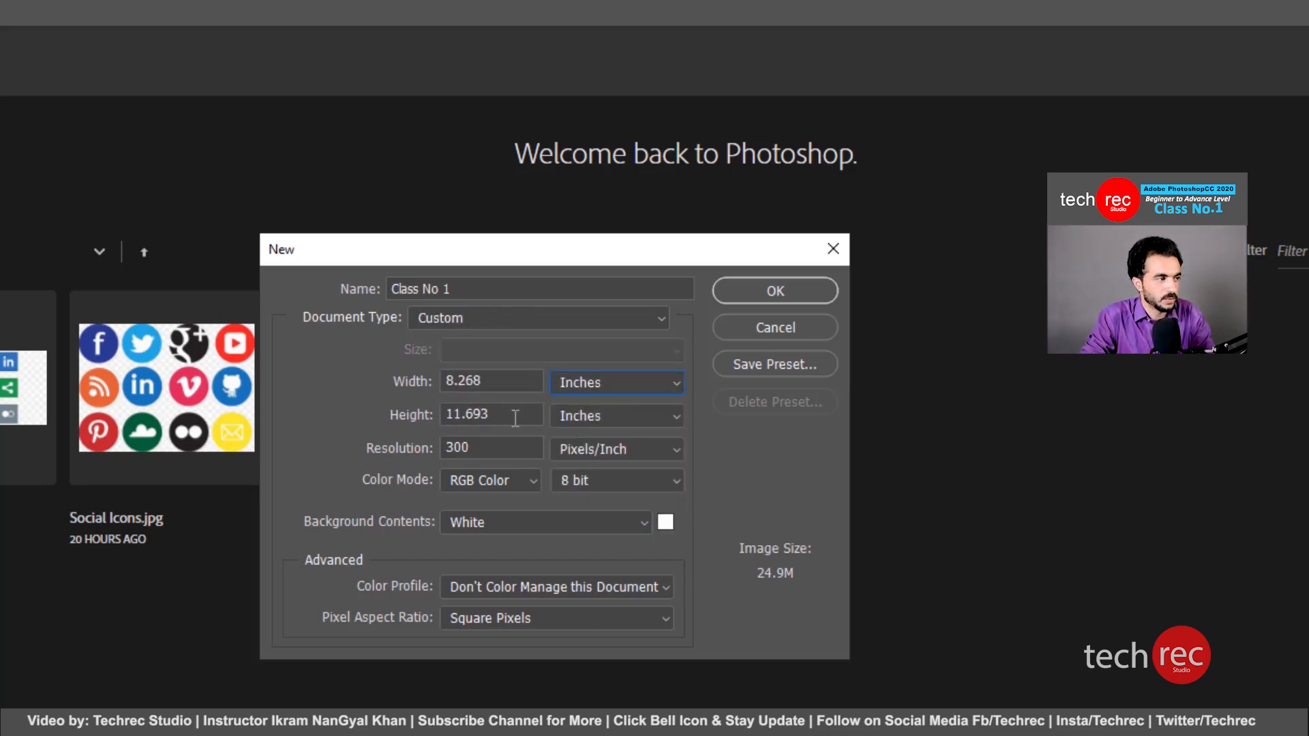
Set the new document's width to 5 inches and its height to 7 inches.
drag(499, 383, 448, 385)
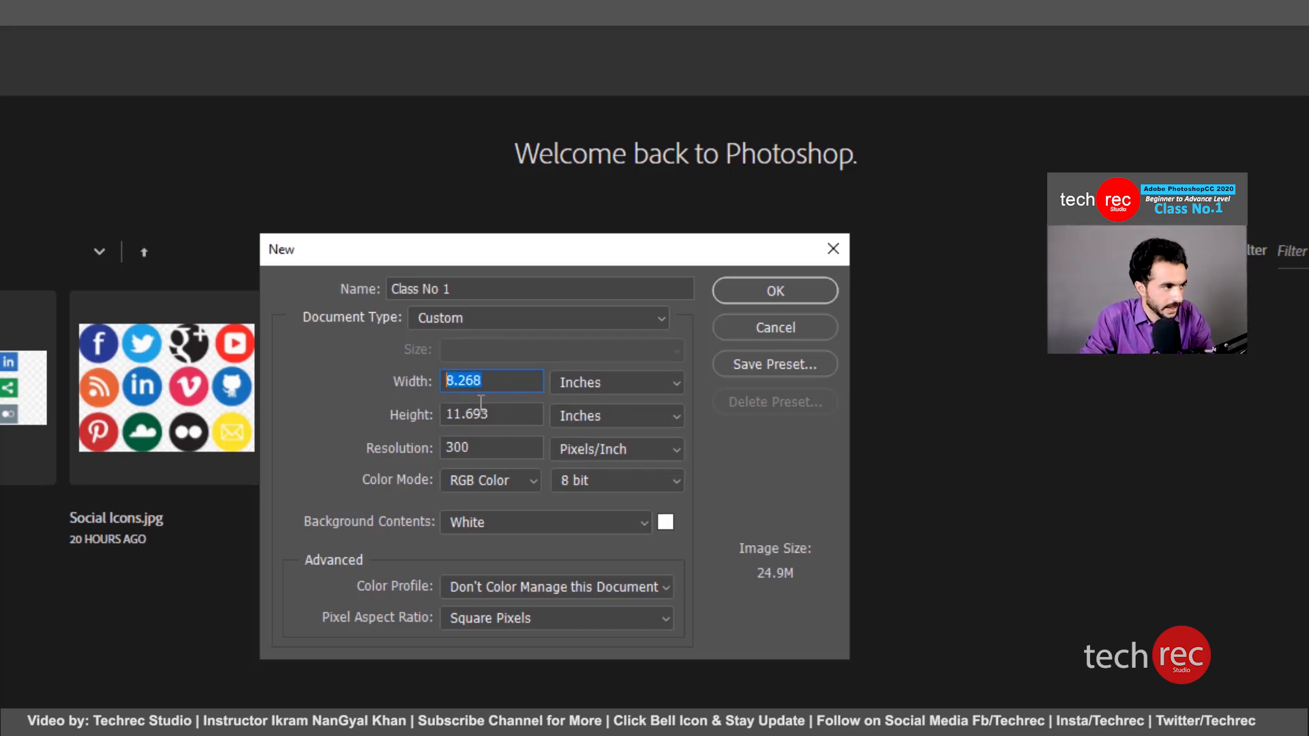
drag(501, 416, 441, 417)
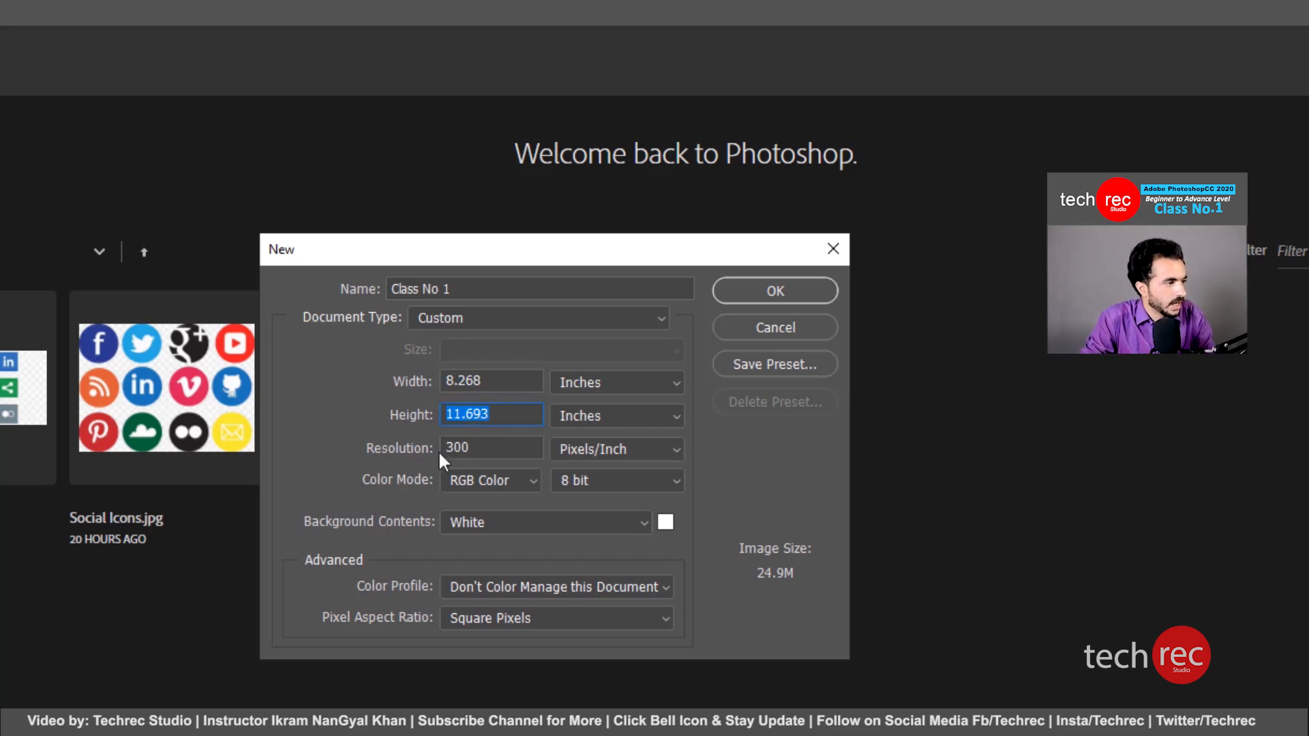
drag(487, 382, 417, 383)
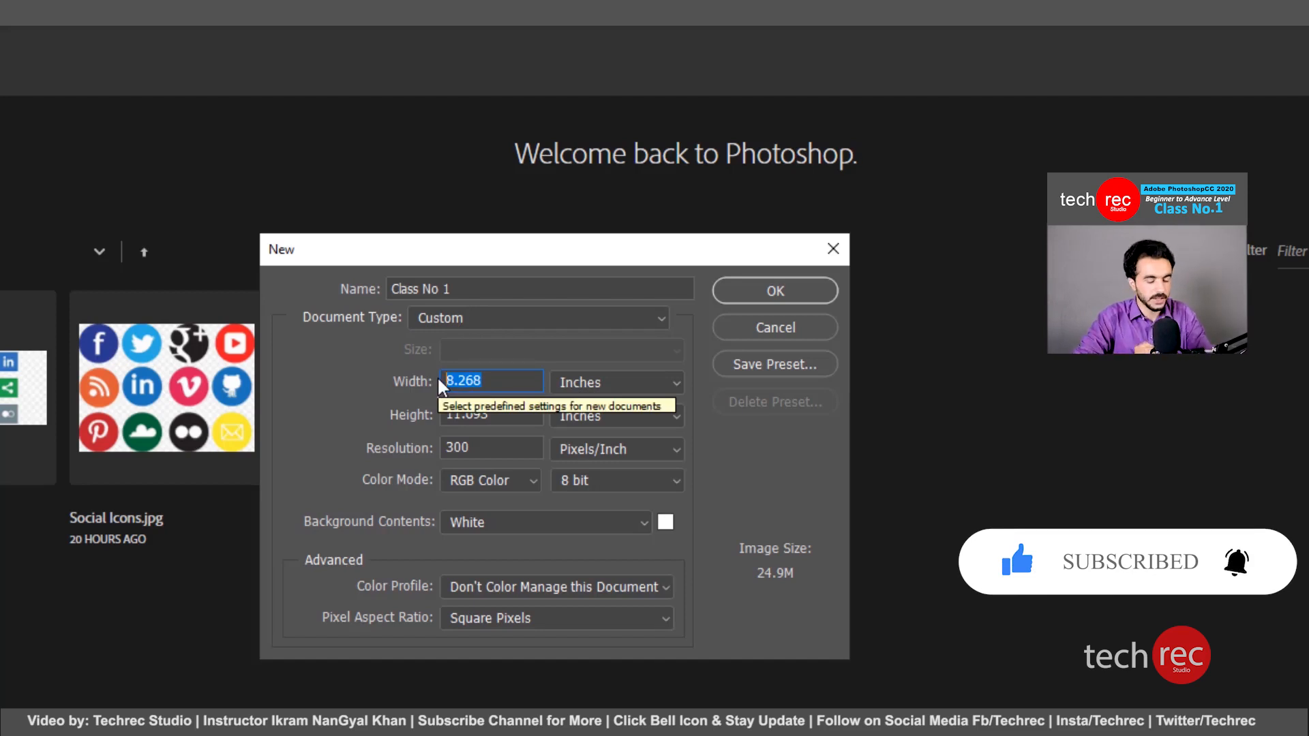
text(5)
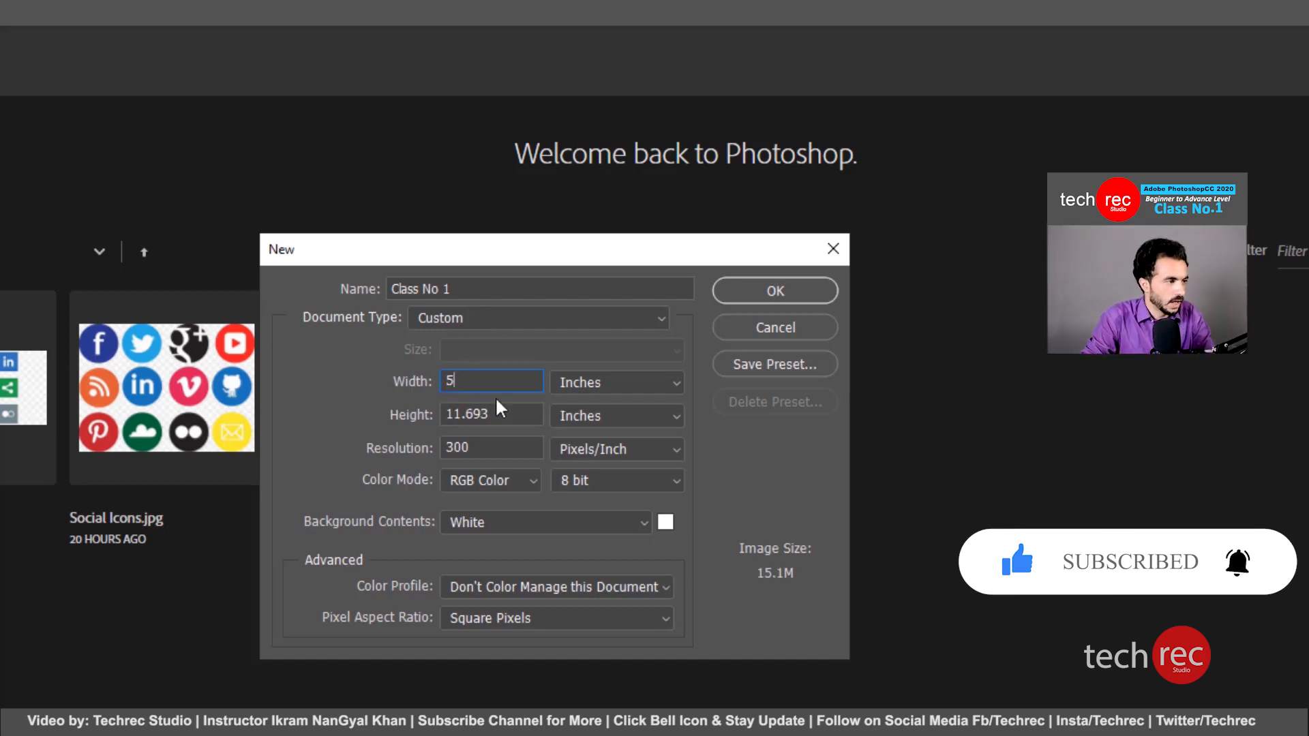
key(Tab)
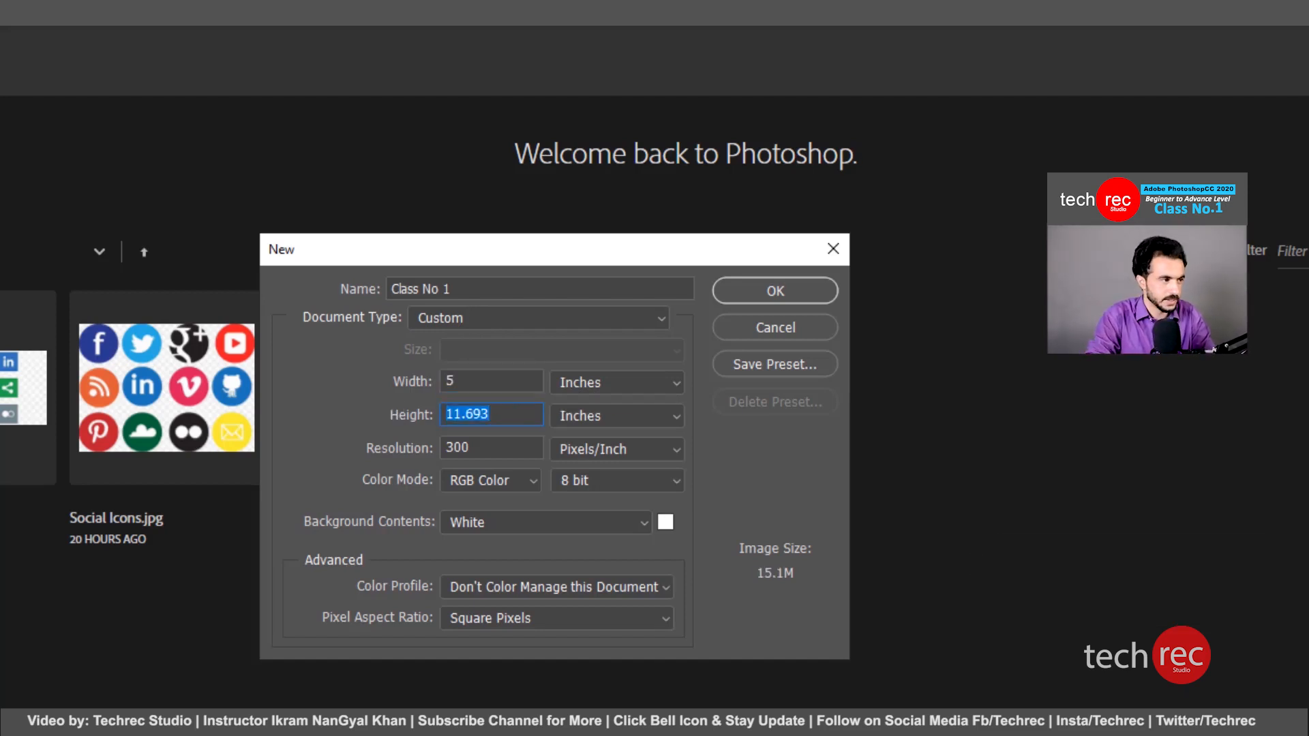
text(7)
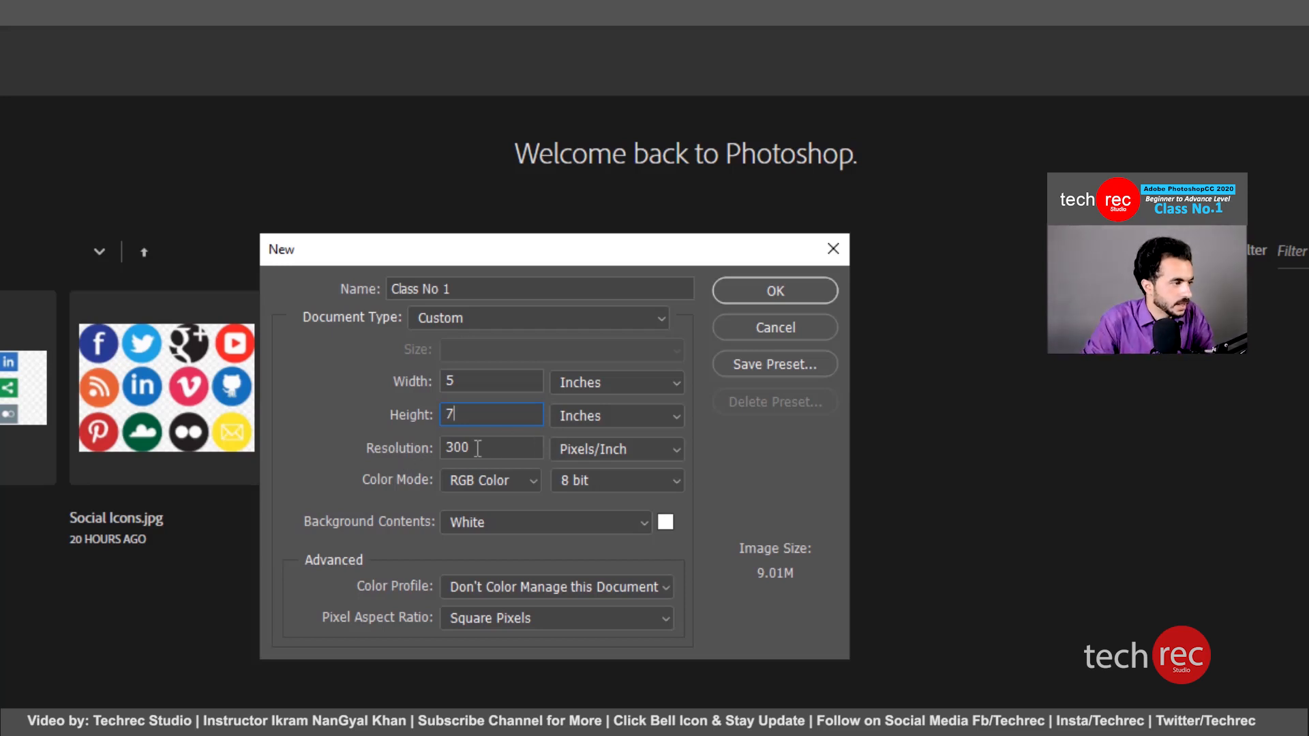
key(Tab)
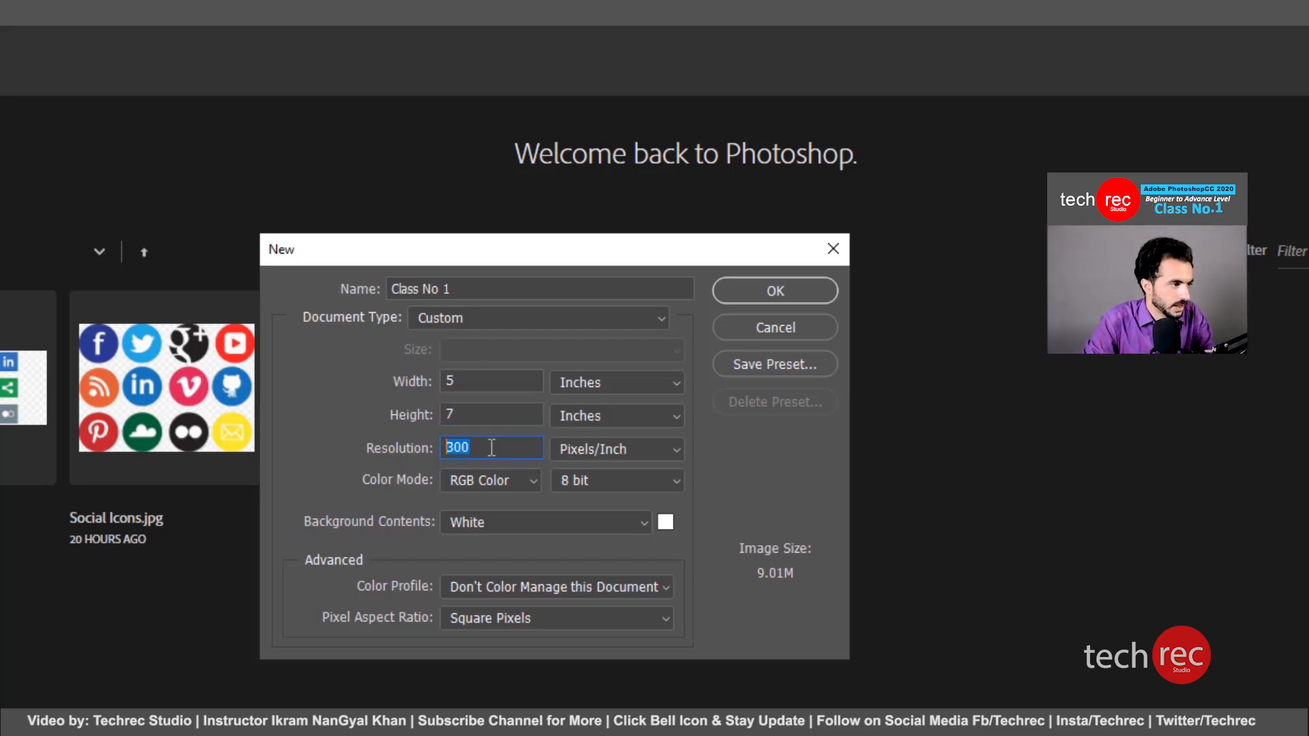
drag(484, 448, 439, 448)
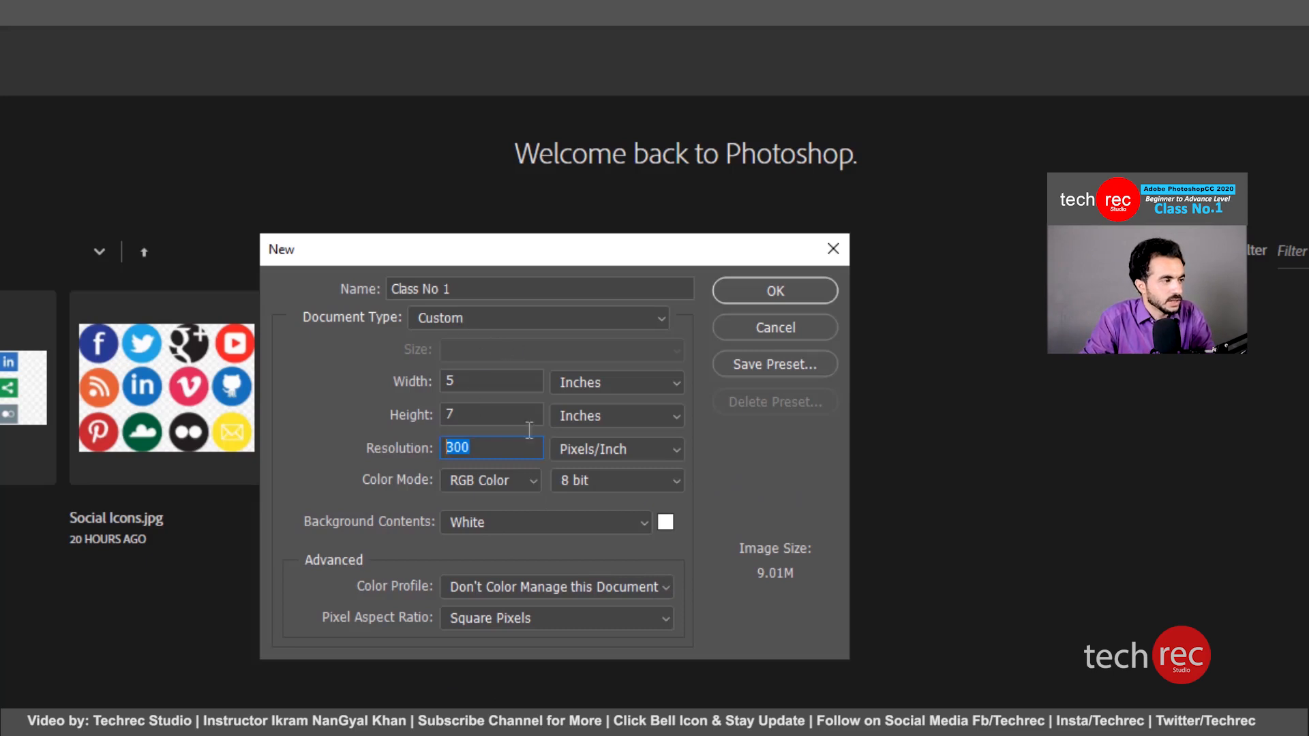
click(458, 382)
click(450, 414)
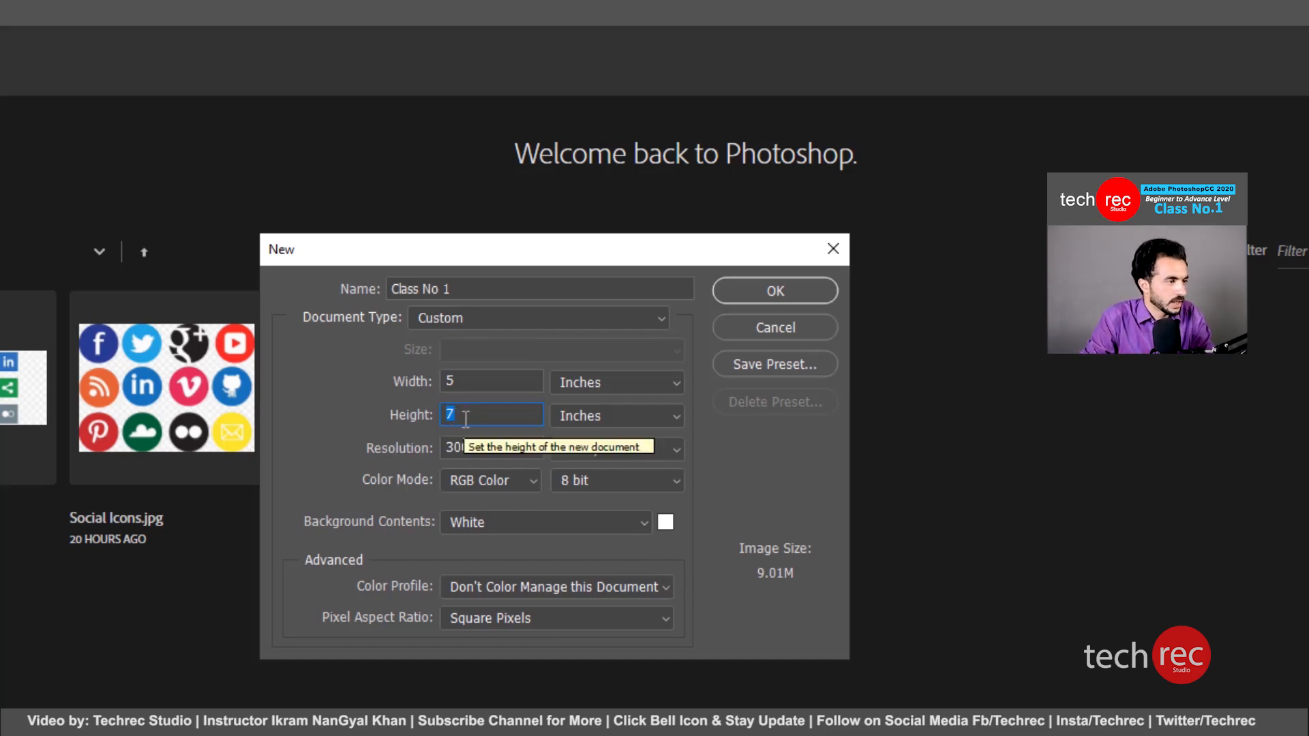
click(460, 387)
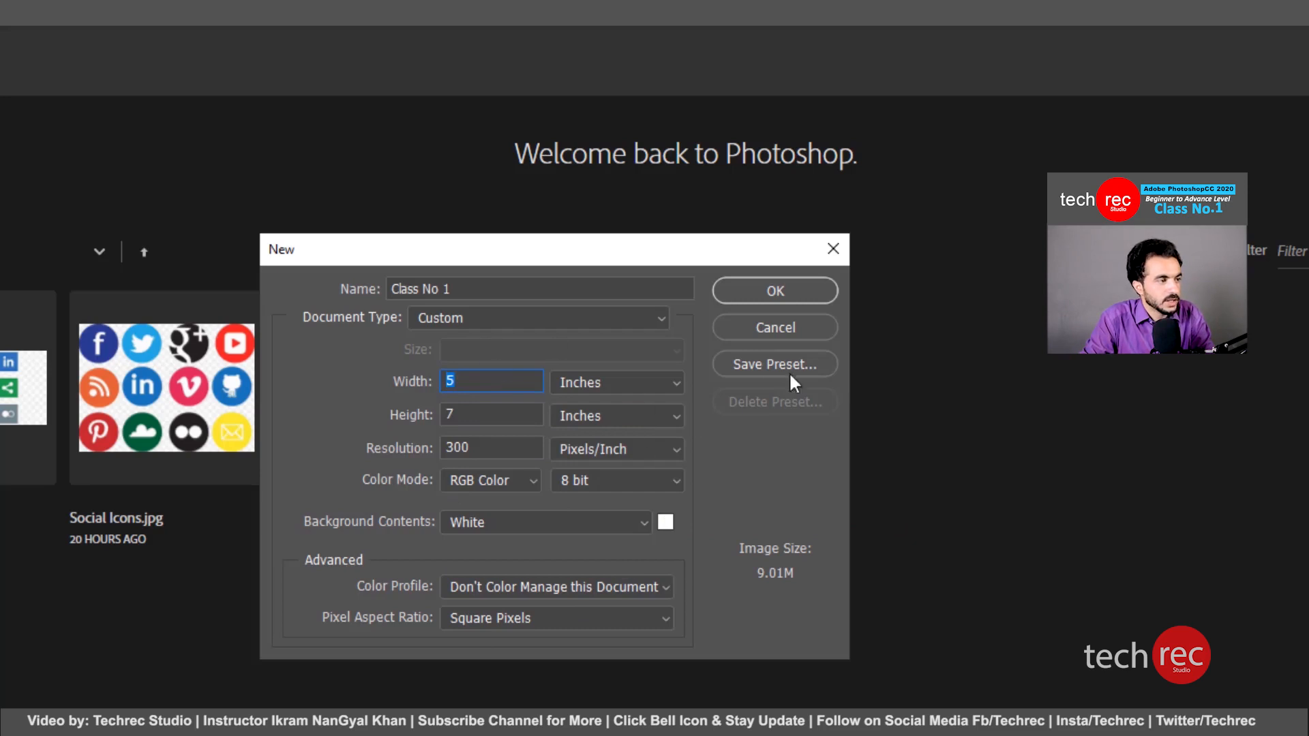
Save the current document settings as a preset named 5x7.
click(748, 365)
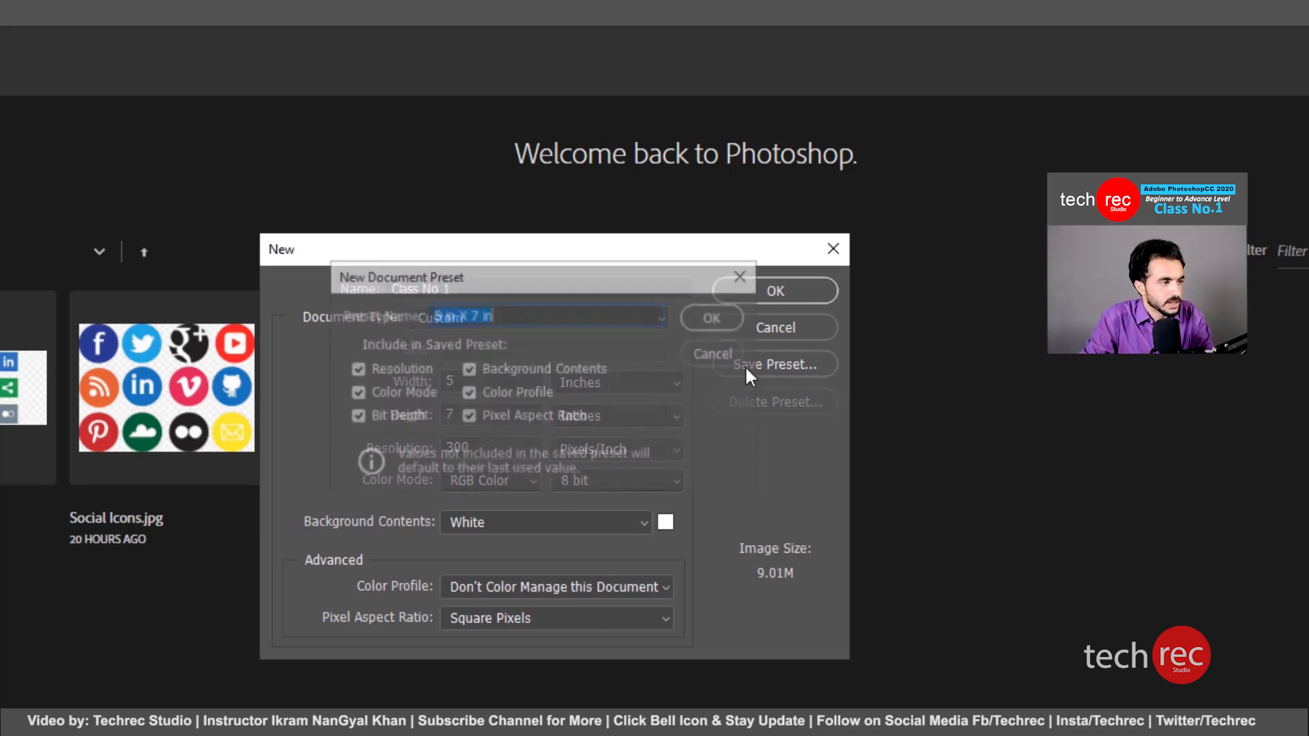
click(496, 319)
drag(515, 320, 407, 328)
click(454, 322)
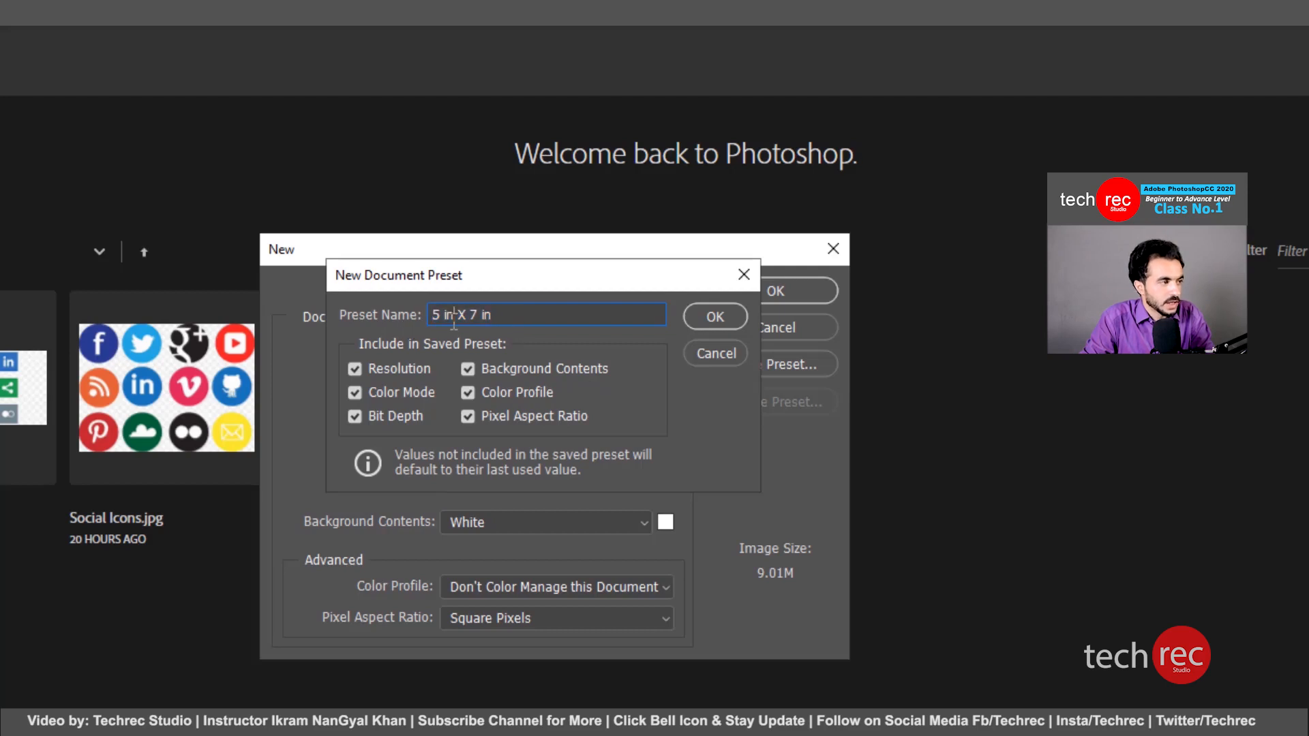
drag(501, 320, 434, 321)
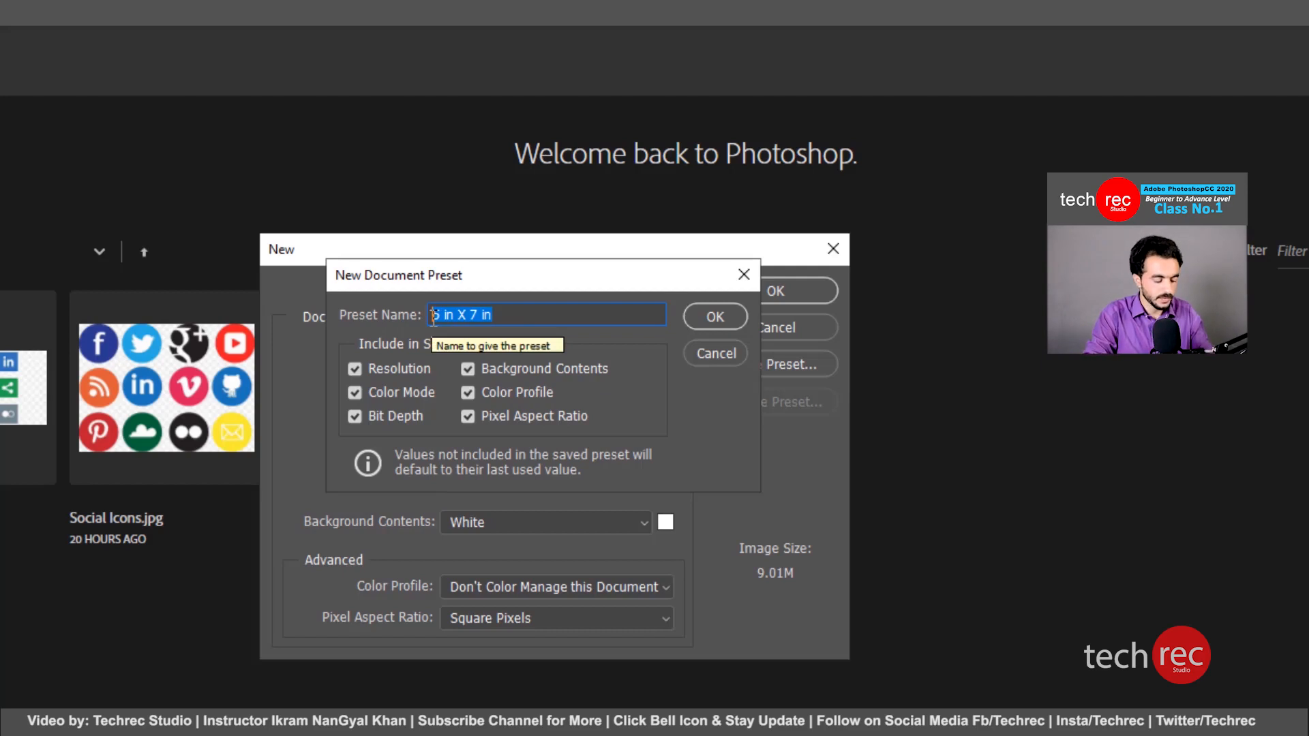
text(5x7)
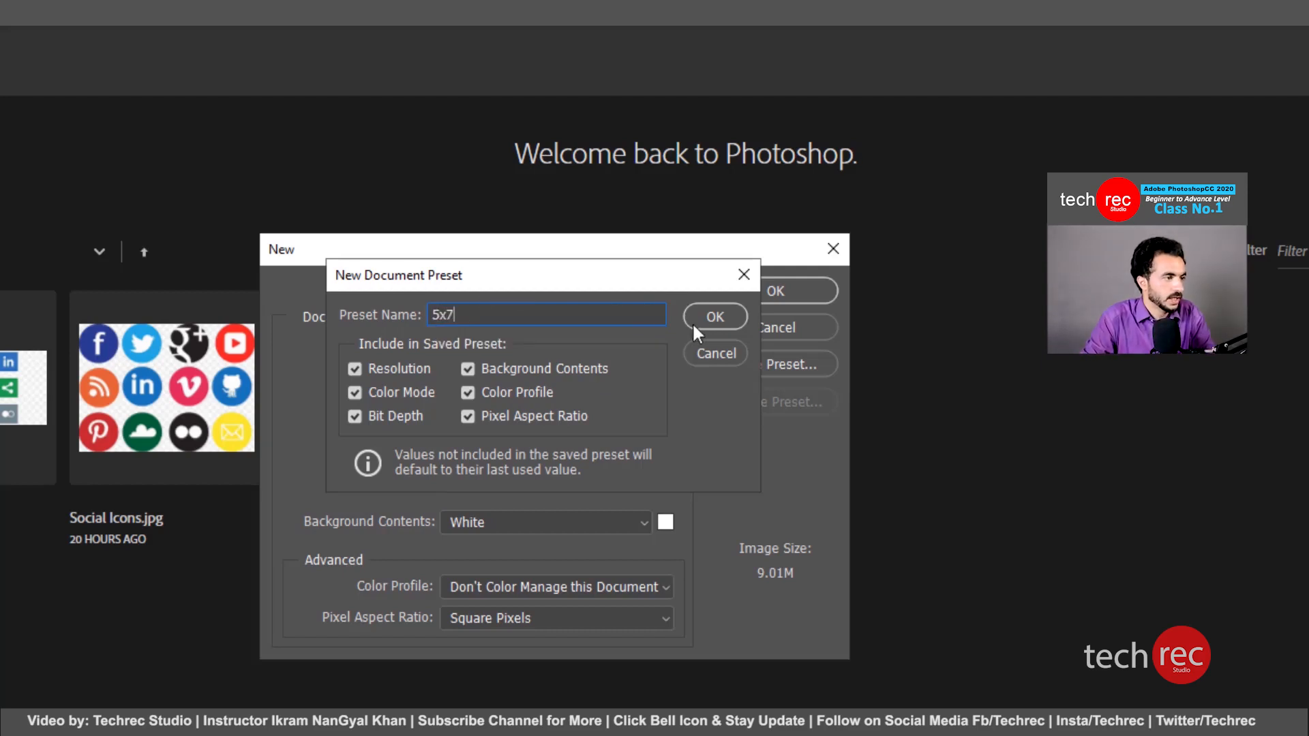
click(709, 318)
Create the Class No 1 document with the current settings and close it.
click(766, 296)
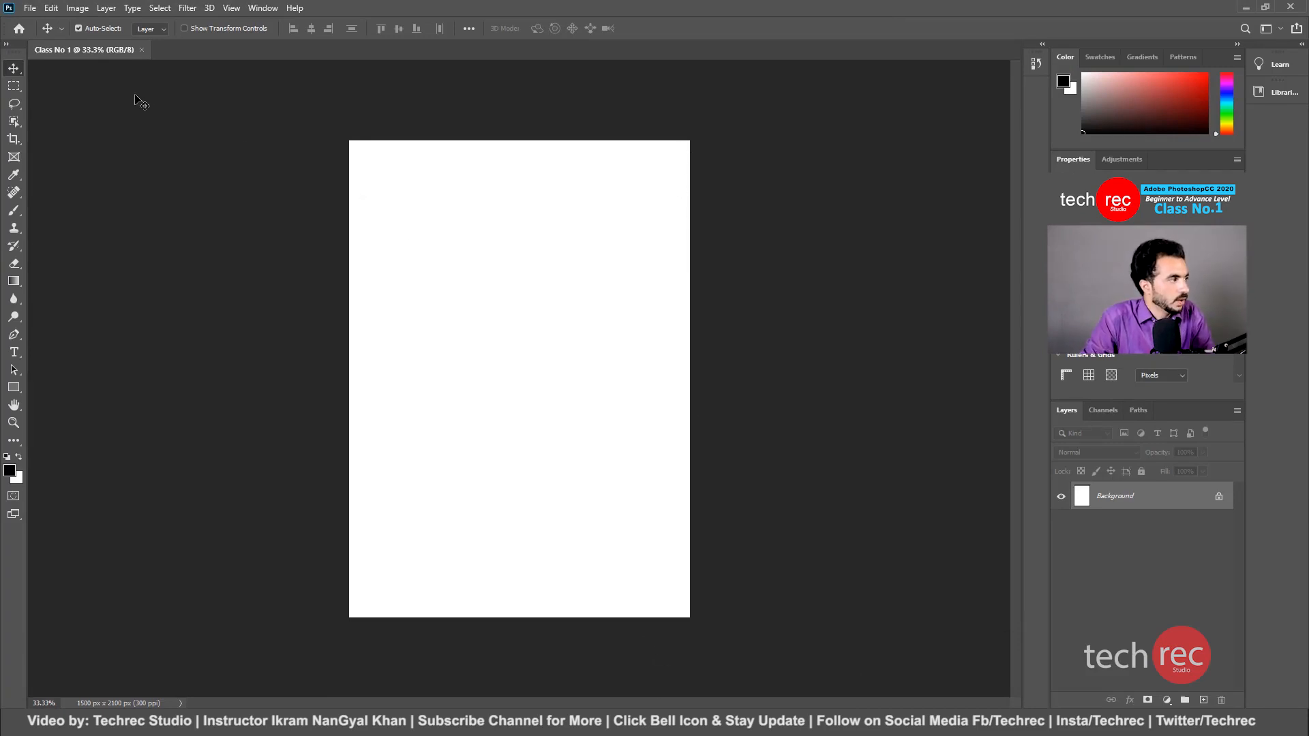
click(141, 49)
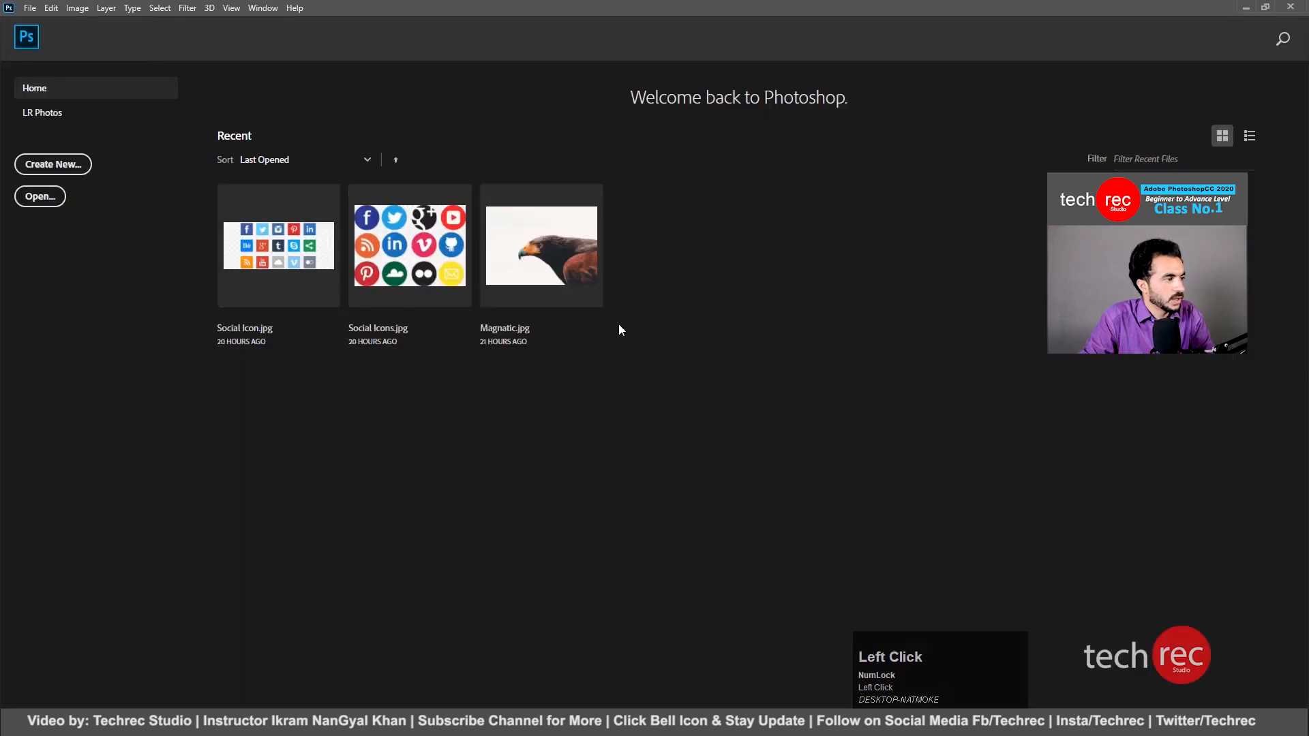
Create another new document using the saved 5x7 preset as its document type, trying U.S. Paper before returning to the preset.
click(53, 164)
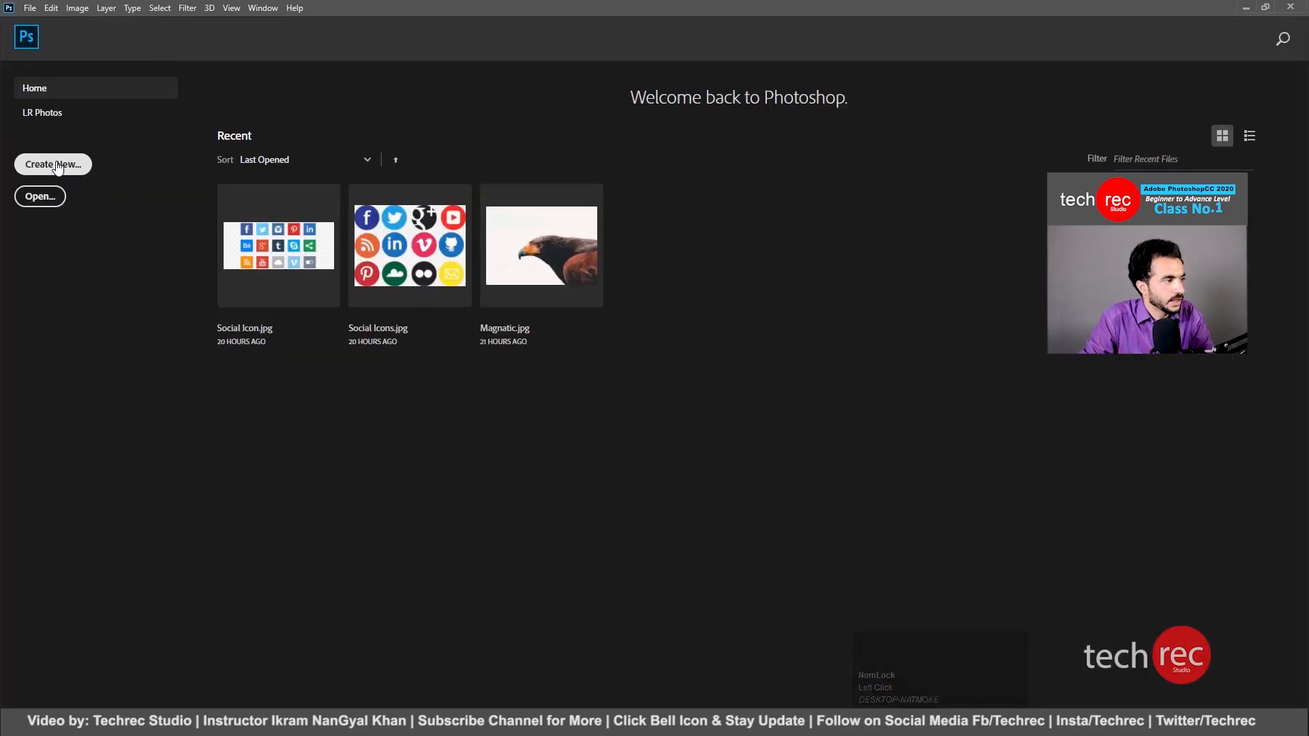
click(435, 244)
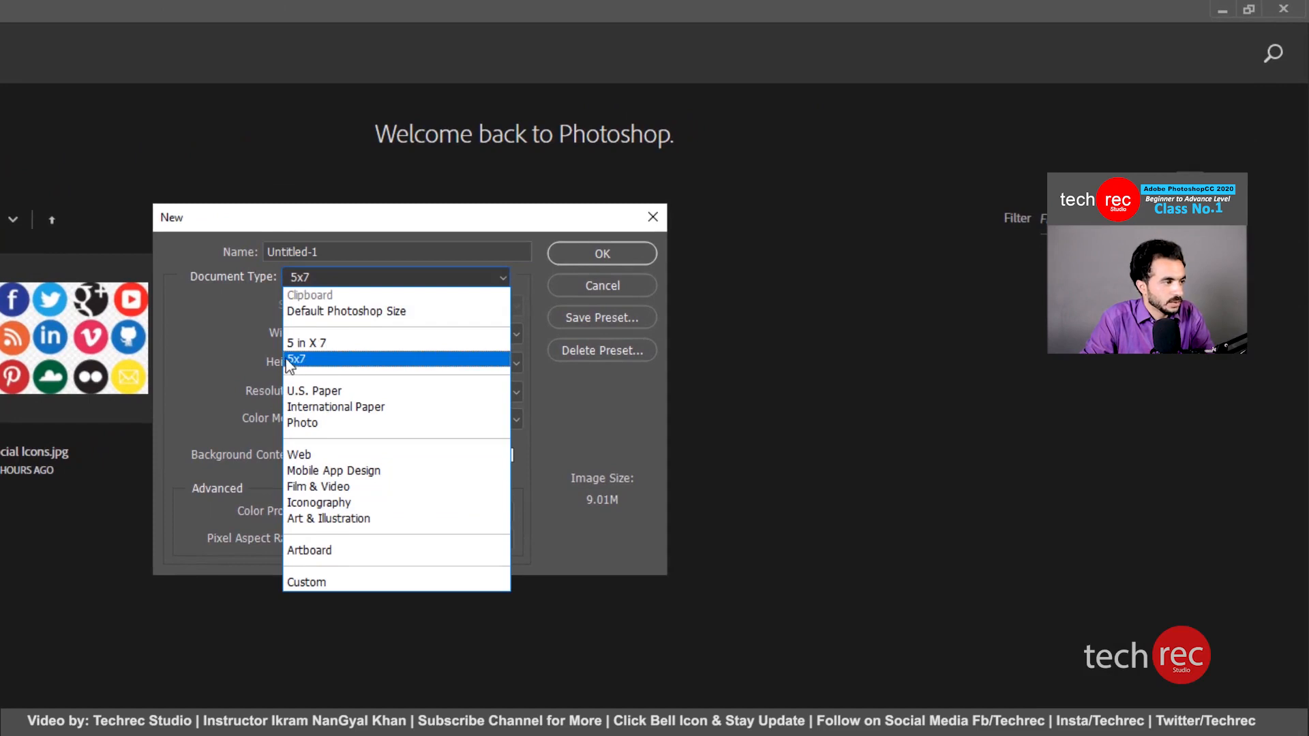
click(298, 363)
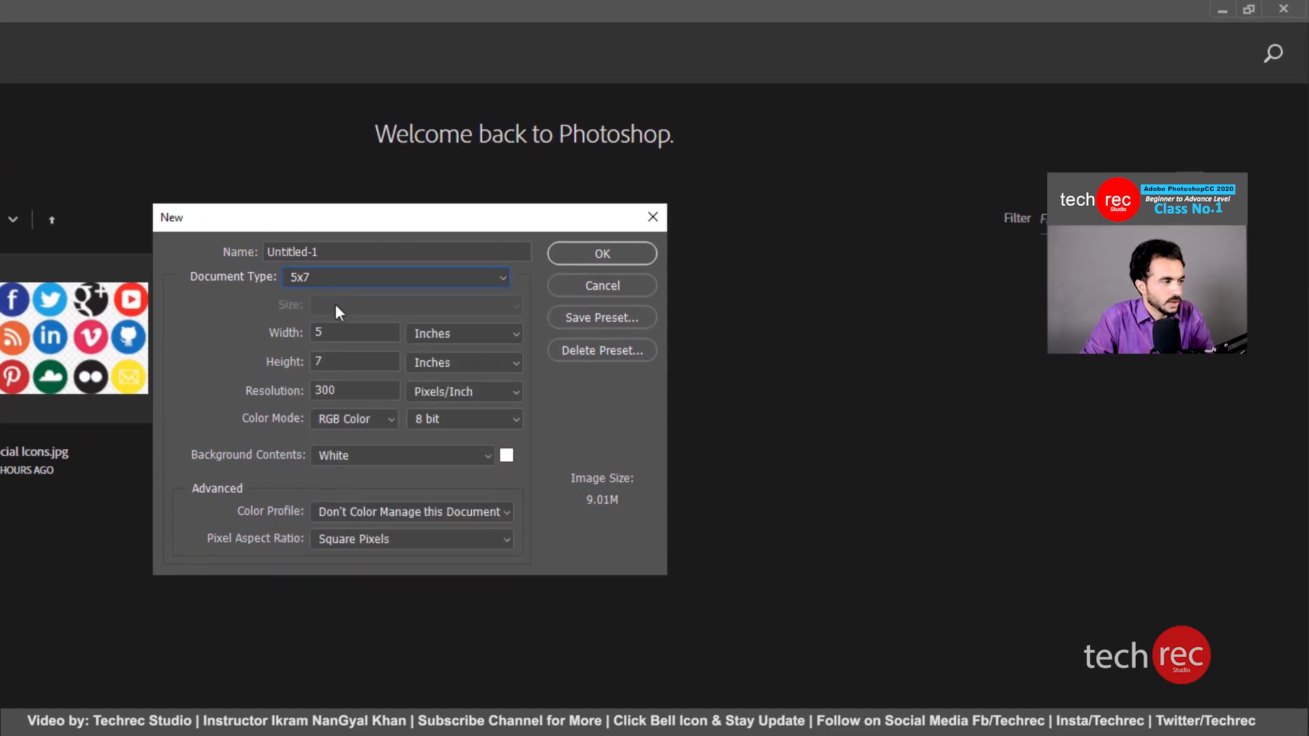
click(306, 280)
click(307, 386)
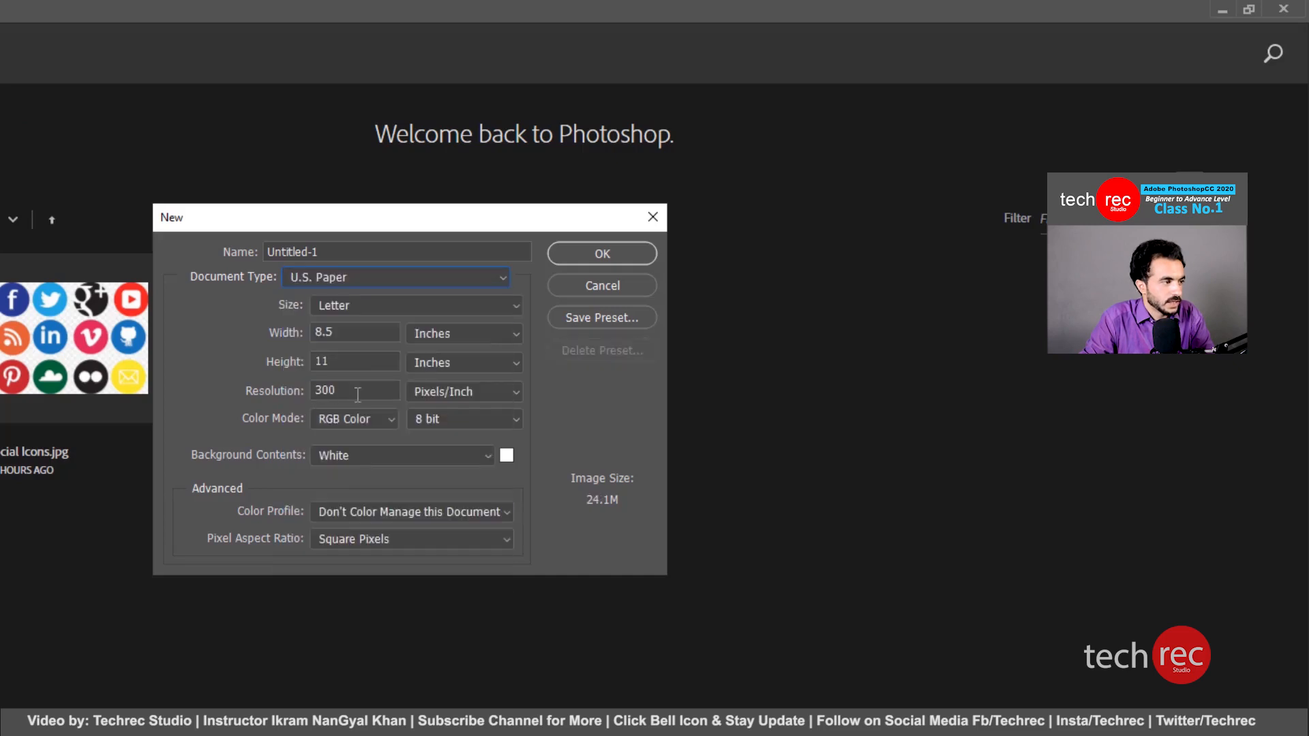
click(305, 280)
click(304, 360)
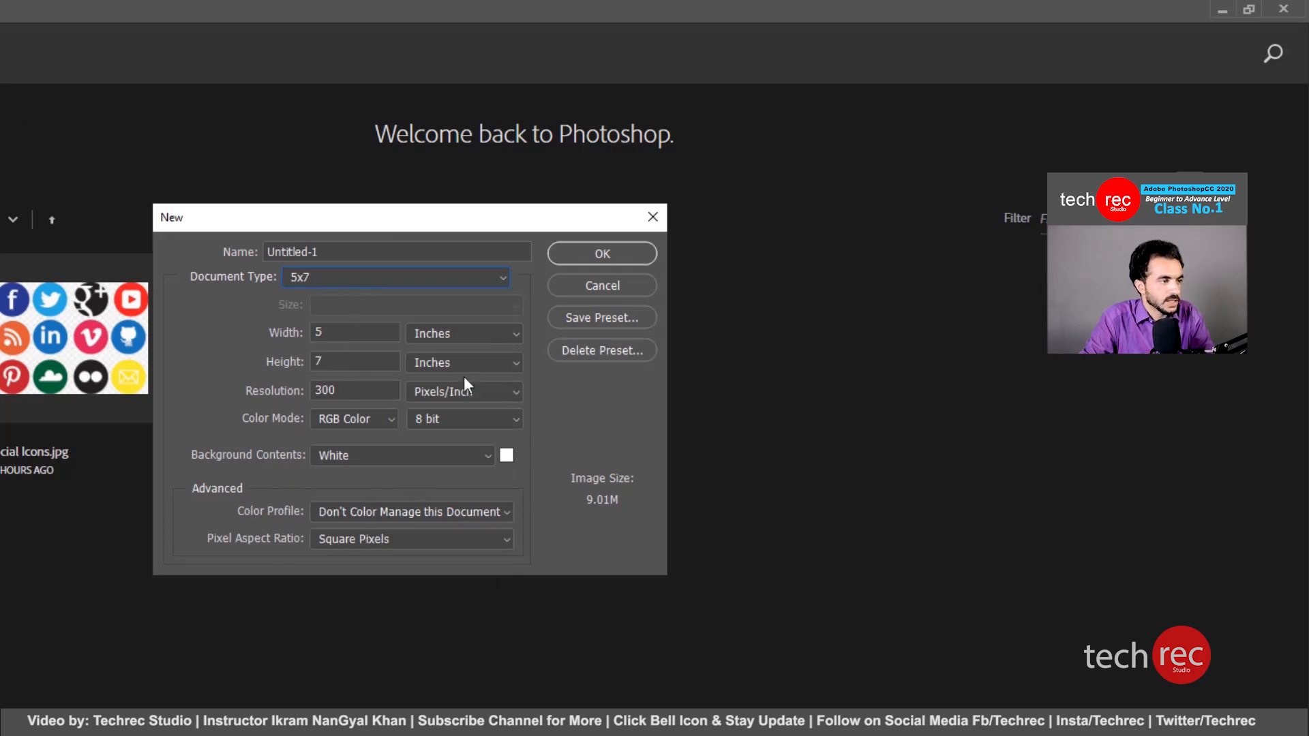
click(602, 253)
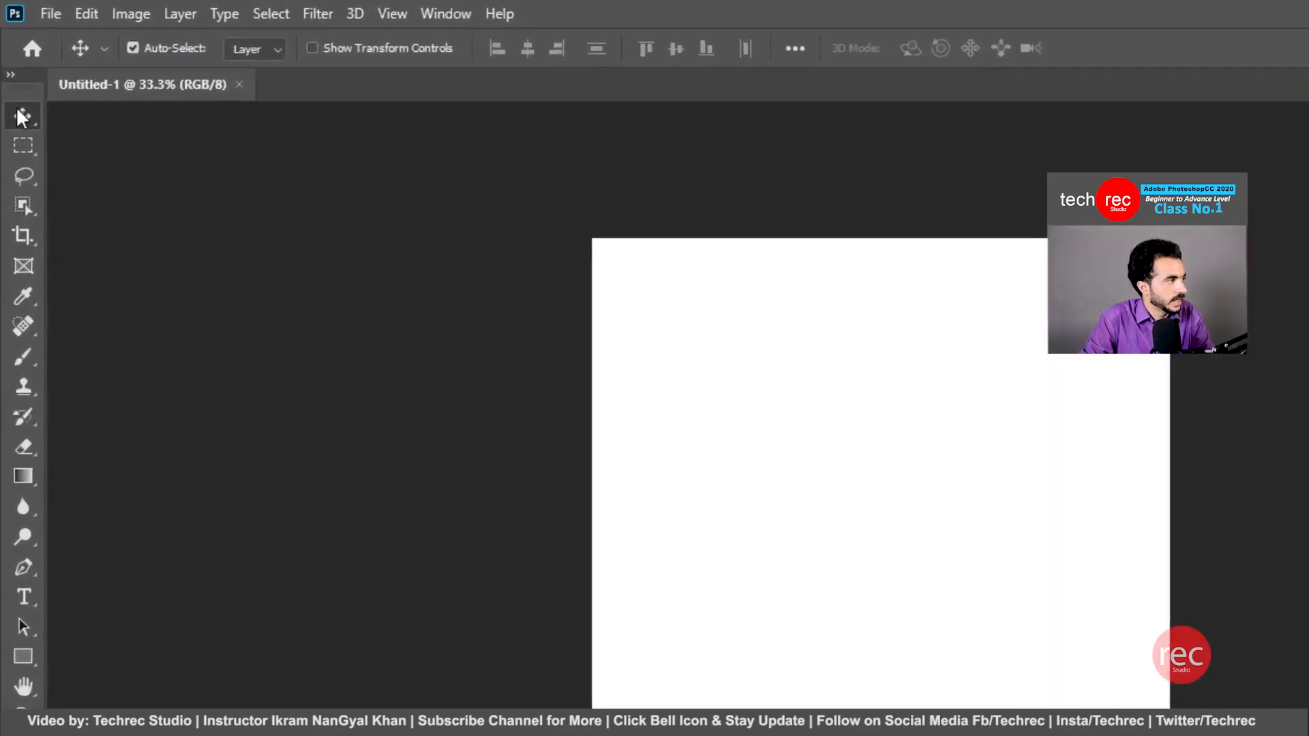
Look at the tools grouped with the Move tool, and switch to the Gradient tool and back to the Move tool.
click(14, 68)
click(120, 130)
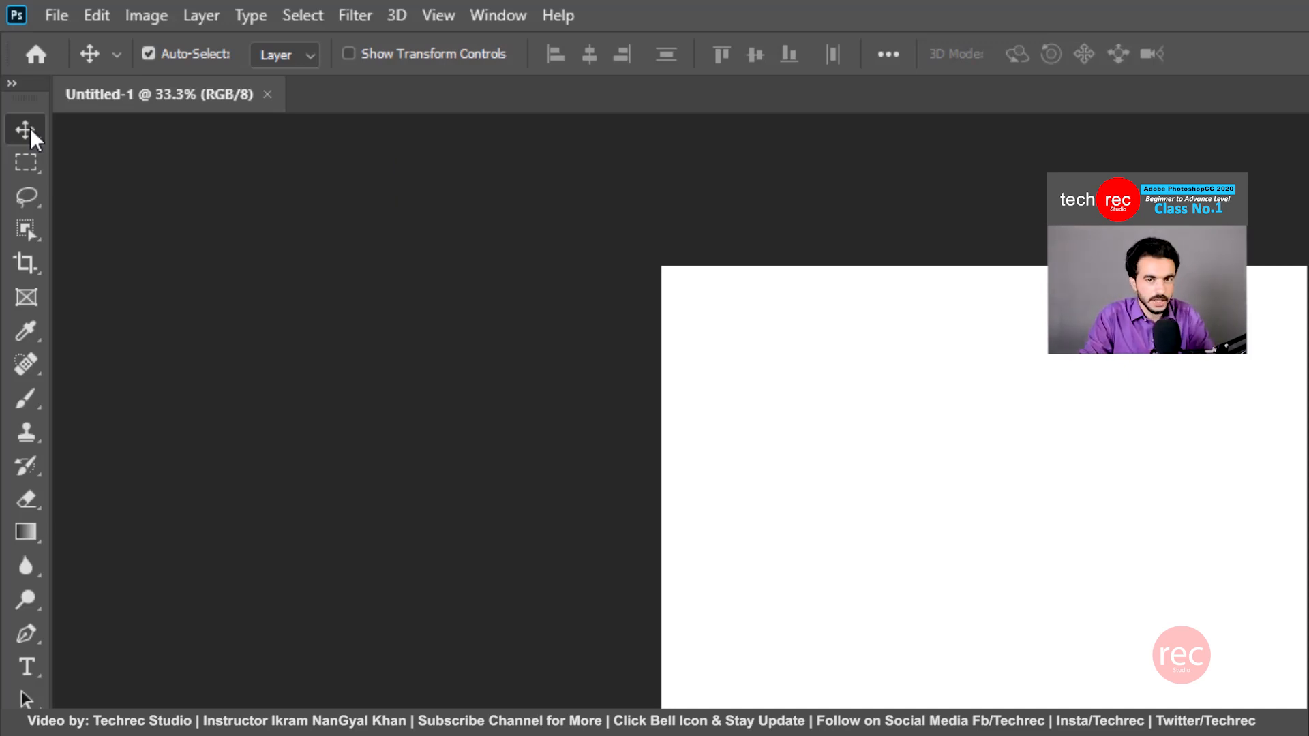
right_click(30, 128)
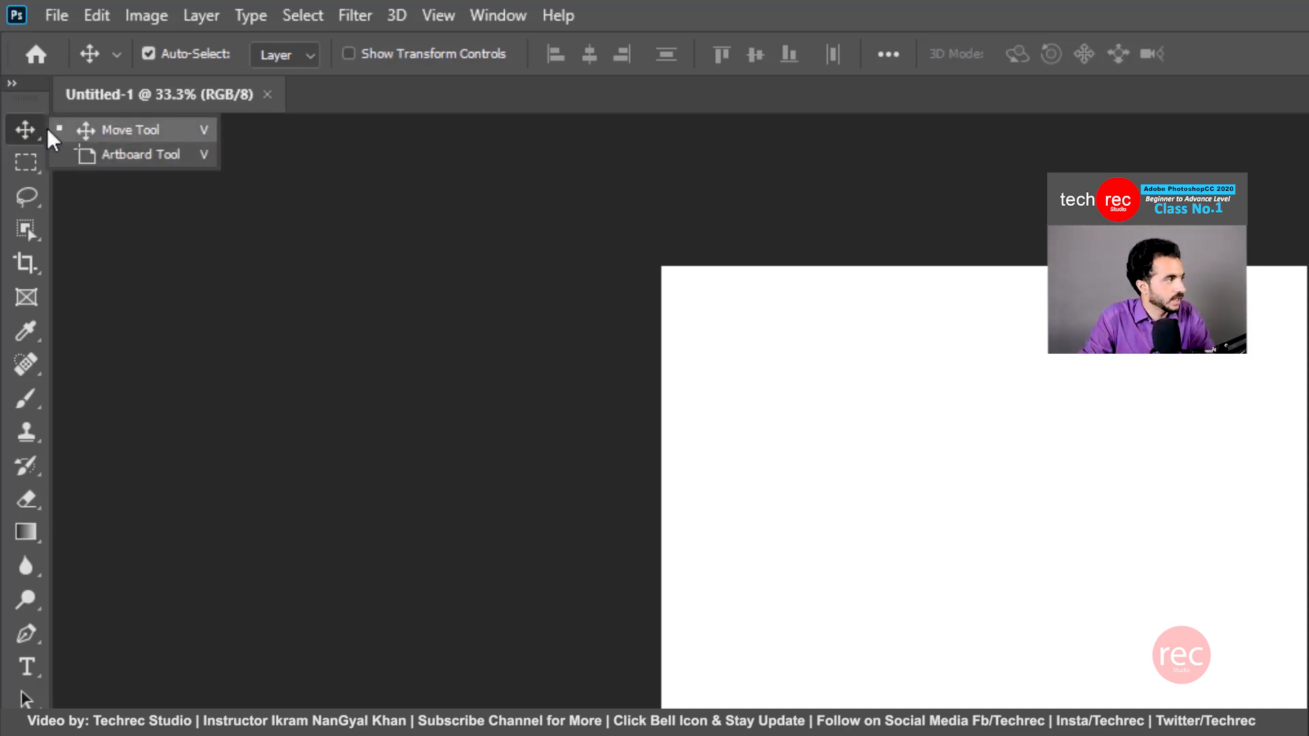
click(62, 128)
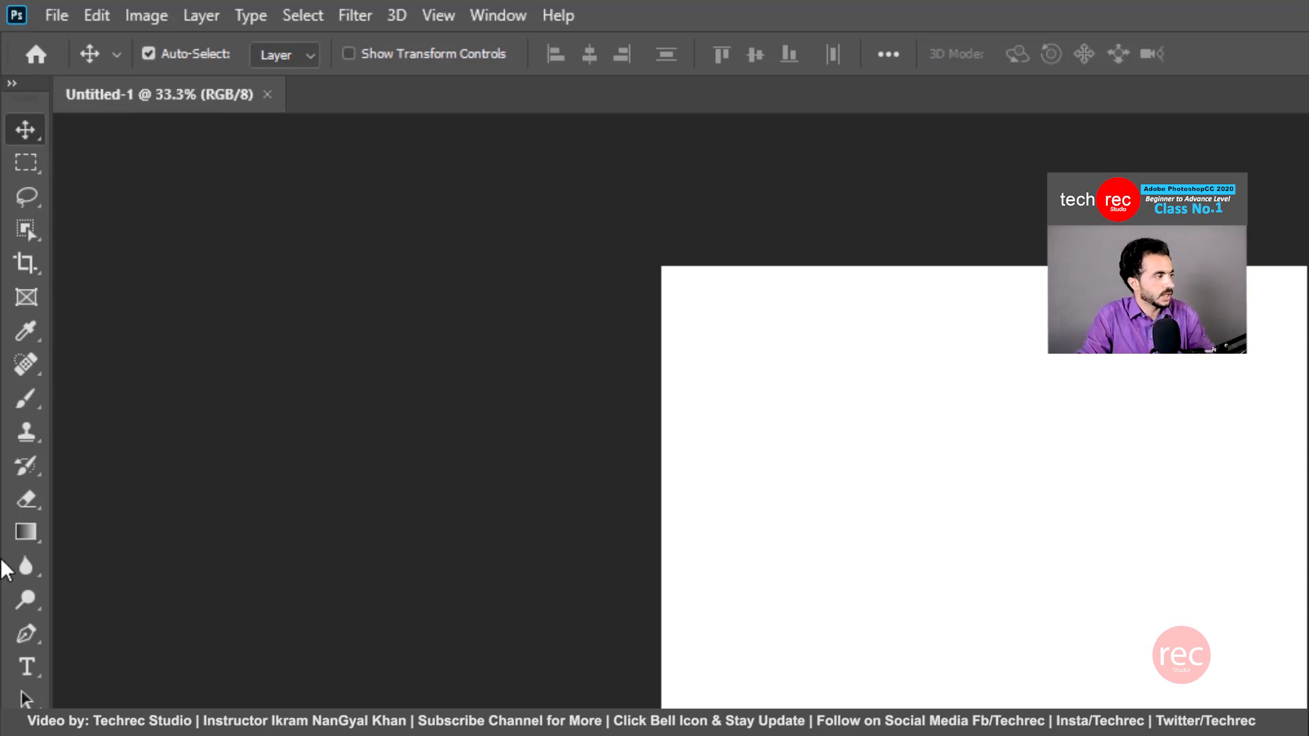
click(20, 526)
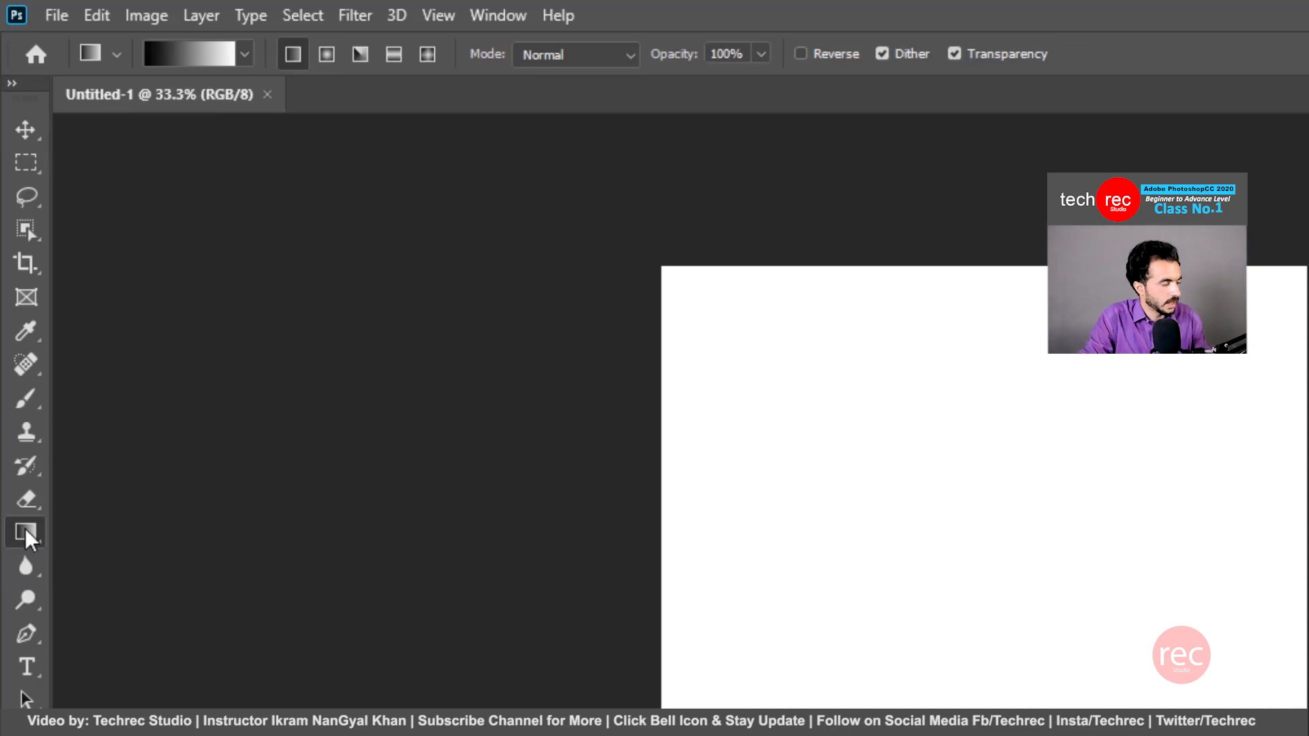
key(v)
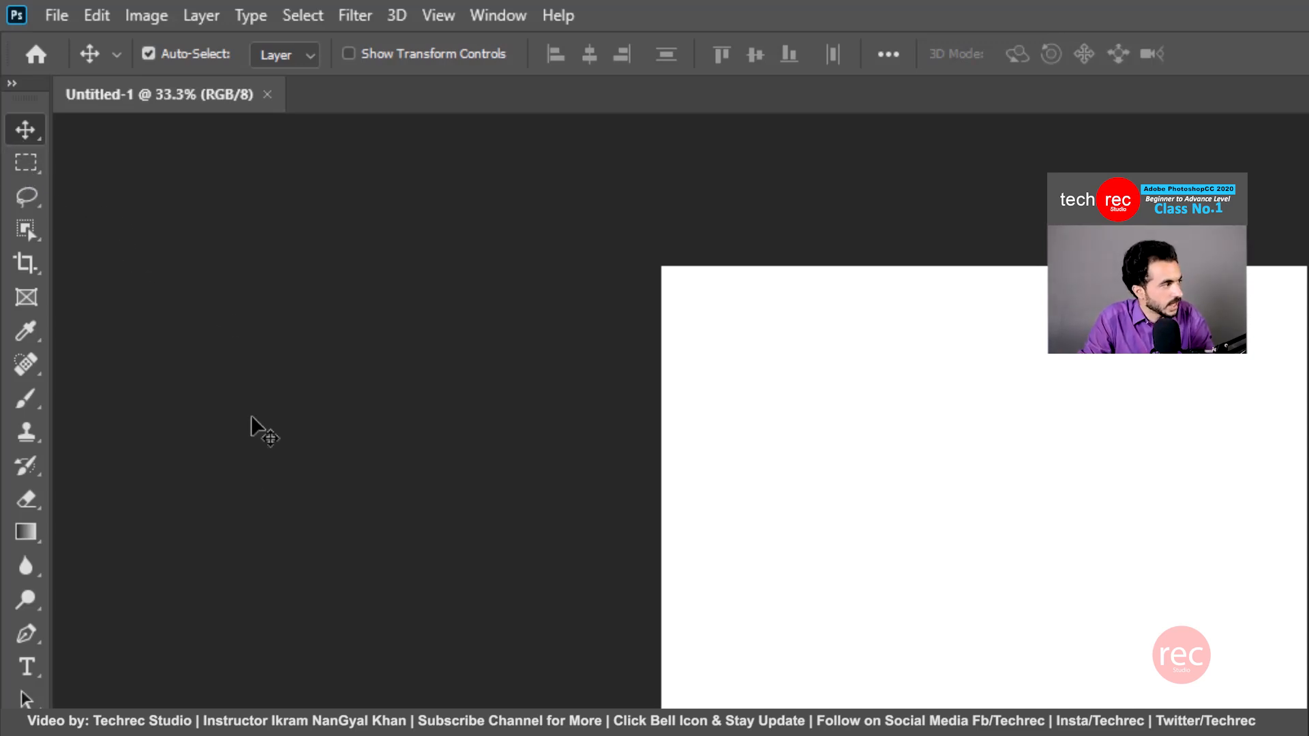
Draw a wide rectangular selection in the upper half of the canvas with the Rectangular Marquee tool.
click(22, 162)
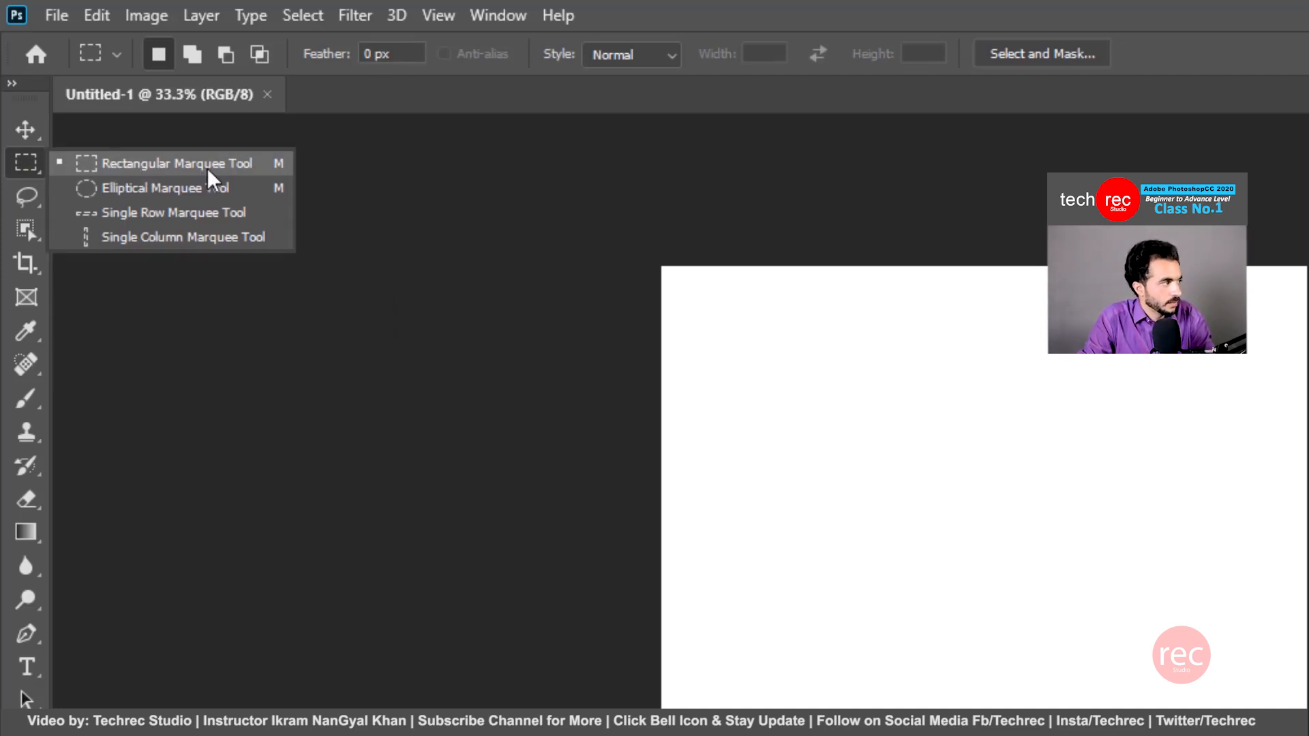
click(153, 165)
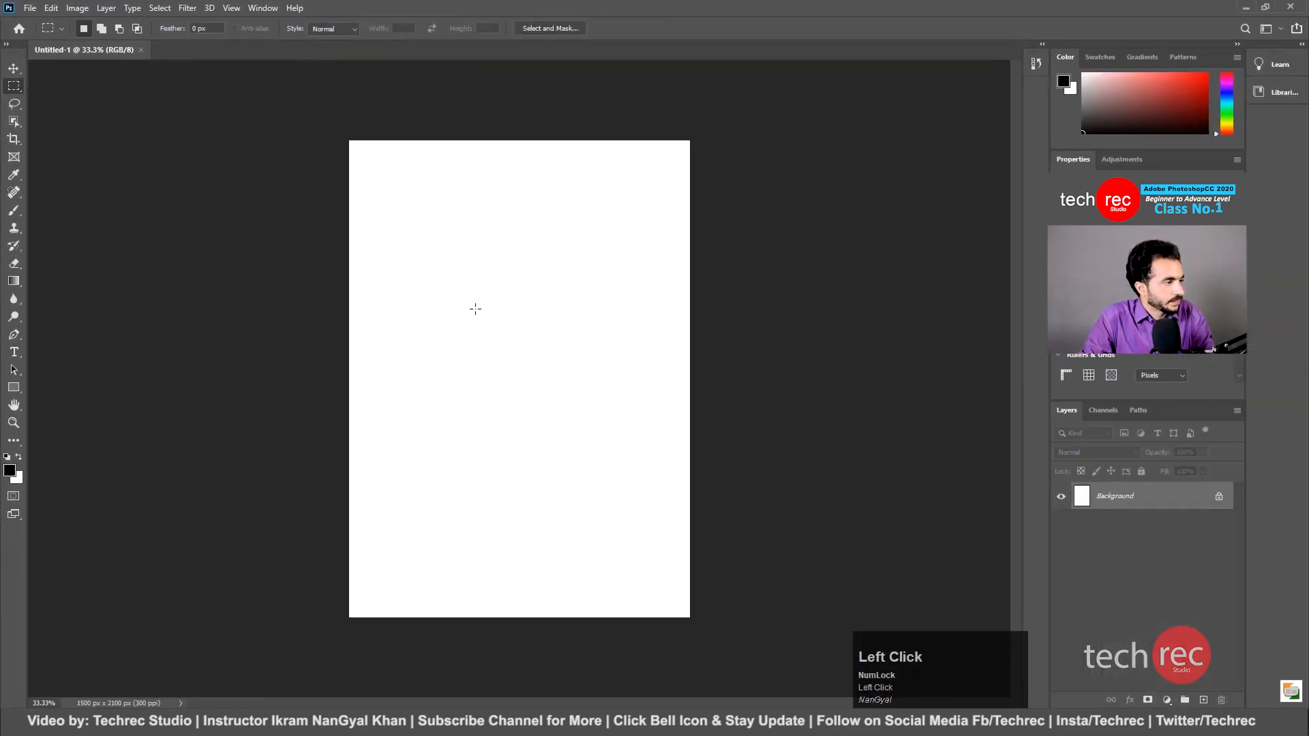
drag(396, 240, 602, 358)
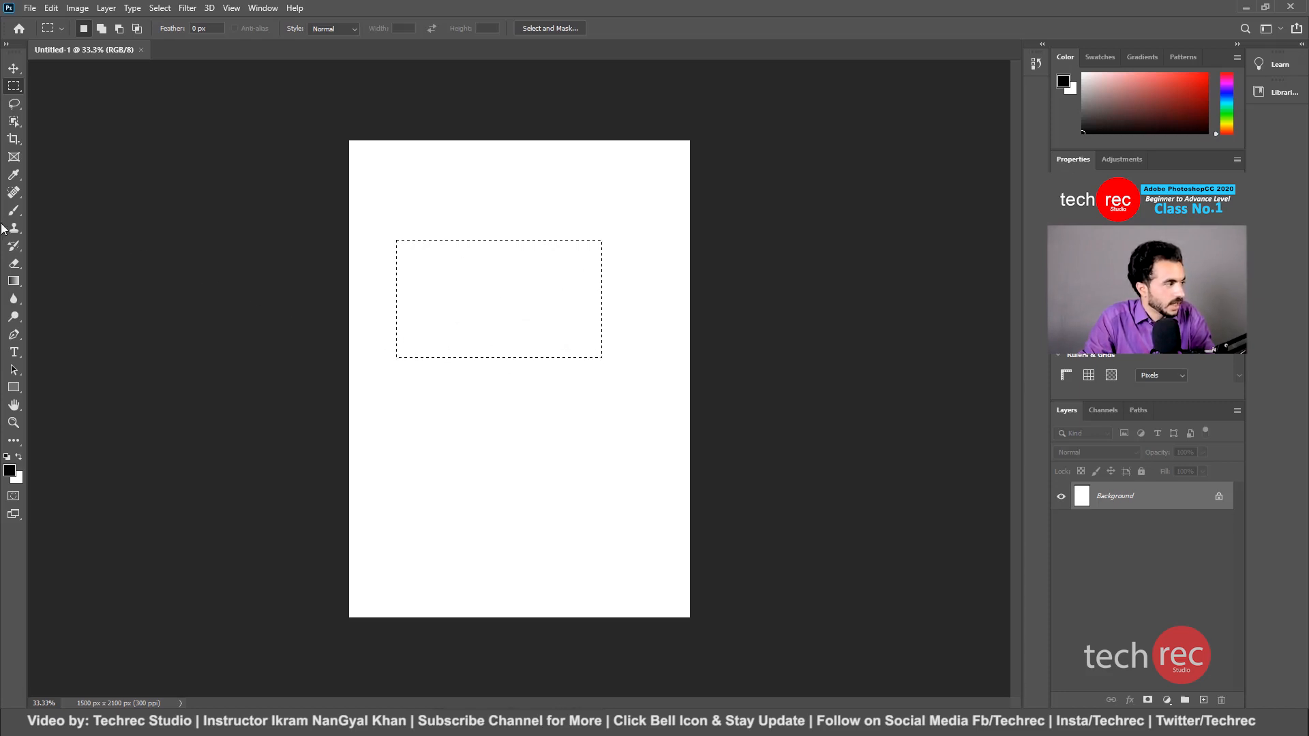
Paint the whole rectangular selection black with the Brush tool at 100% opacity.
click(13, 210)
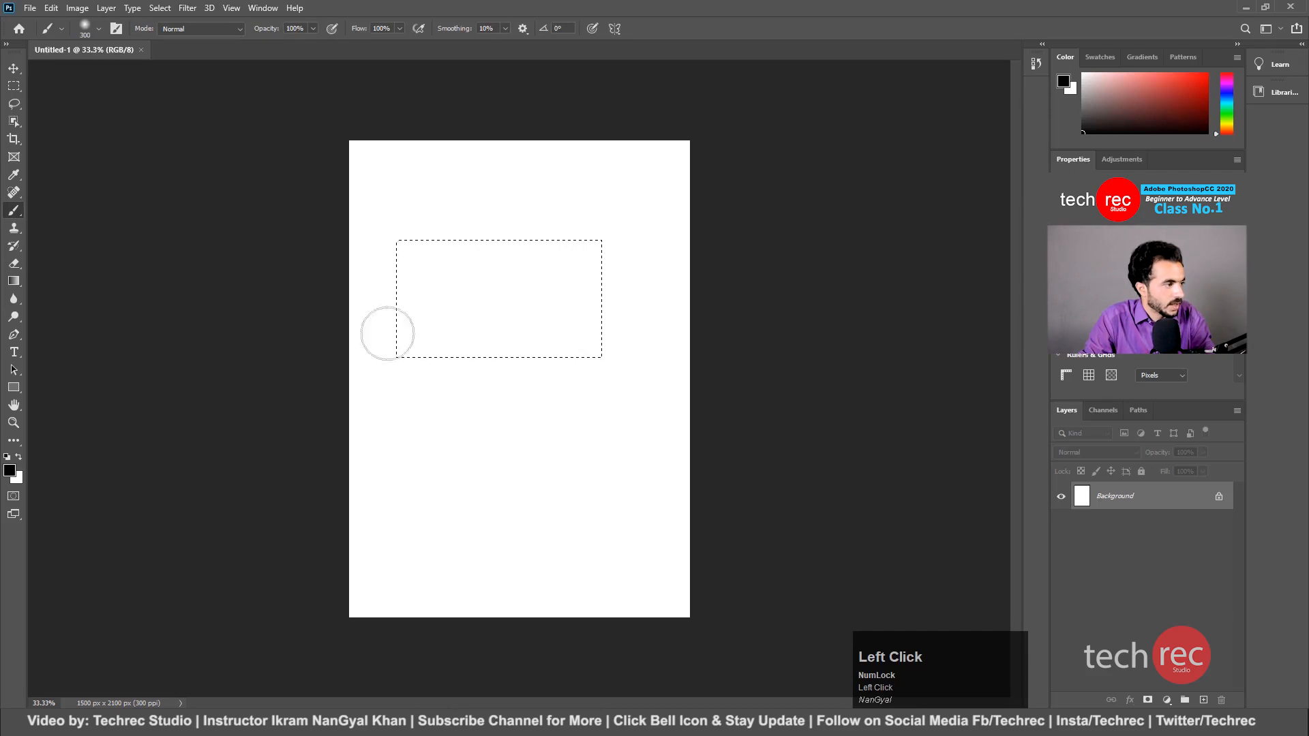
mouse_move(512, 413)
mouse_down()
mouse_move(589, 414)
mouse_move(429, 415)
mouse_move(595, 419)
mouse_move(410, 404)
mouse_move(567, 405)
mouse_move(492, 400)
mouse_move(535, 410)
mouse_move(543, 444)
mouse_move(556, 437)
mouse_move(557, 393)
mouse_move(589, 411)
mouse_move(606, 278)
mouse_up()
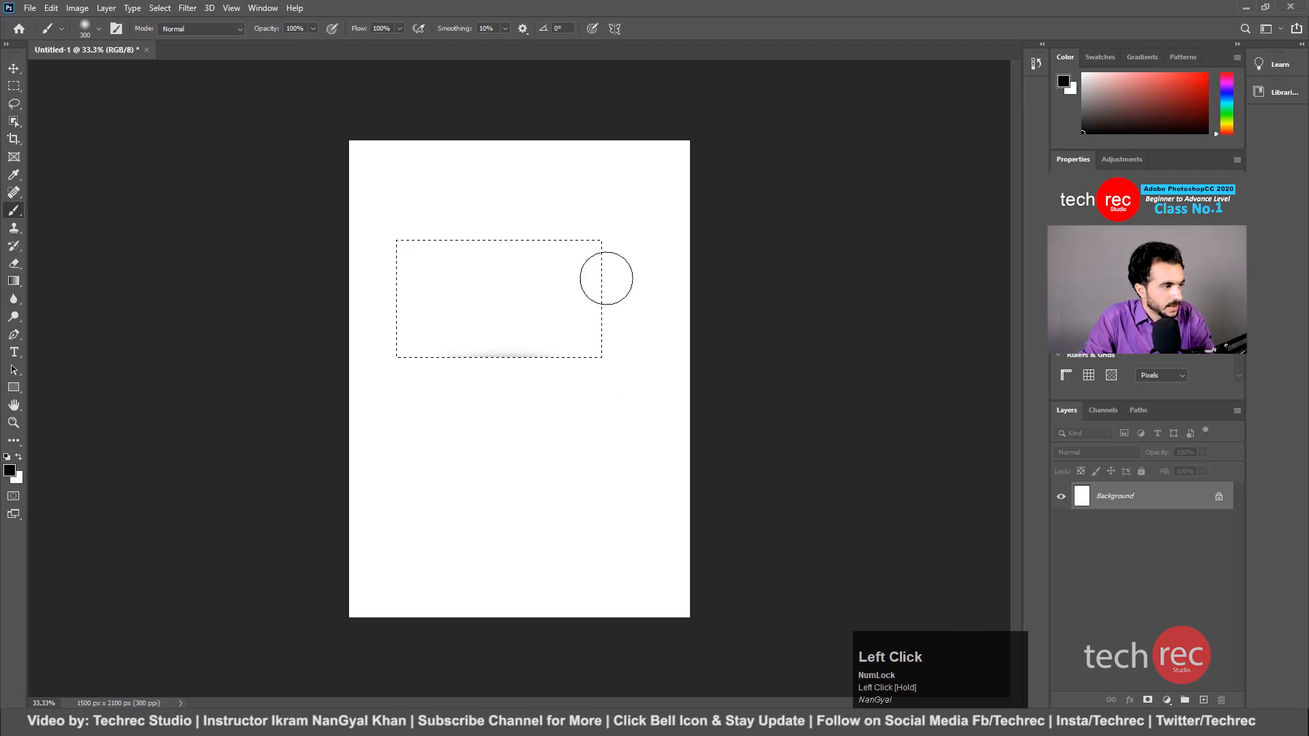
mouse_move(373, 259)
mouse_down()
mouse_move(386, 242)
mouse_move(534, 225)
mouse_up()
mouse_move(405, 245)
mouse_down()
mouse_move(652, 282)
mouse_move(334, 295)
mouse_move(540, 295)
mouse_move(659, 321)
mouse_move(343, 333)
mouse_move(449, 342)
mouse_up()
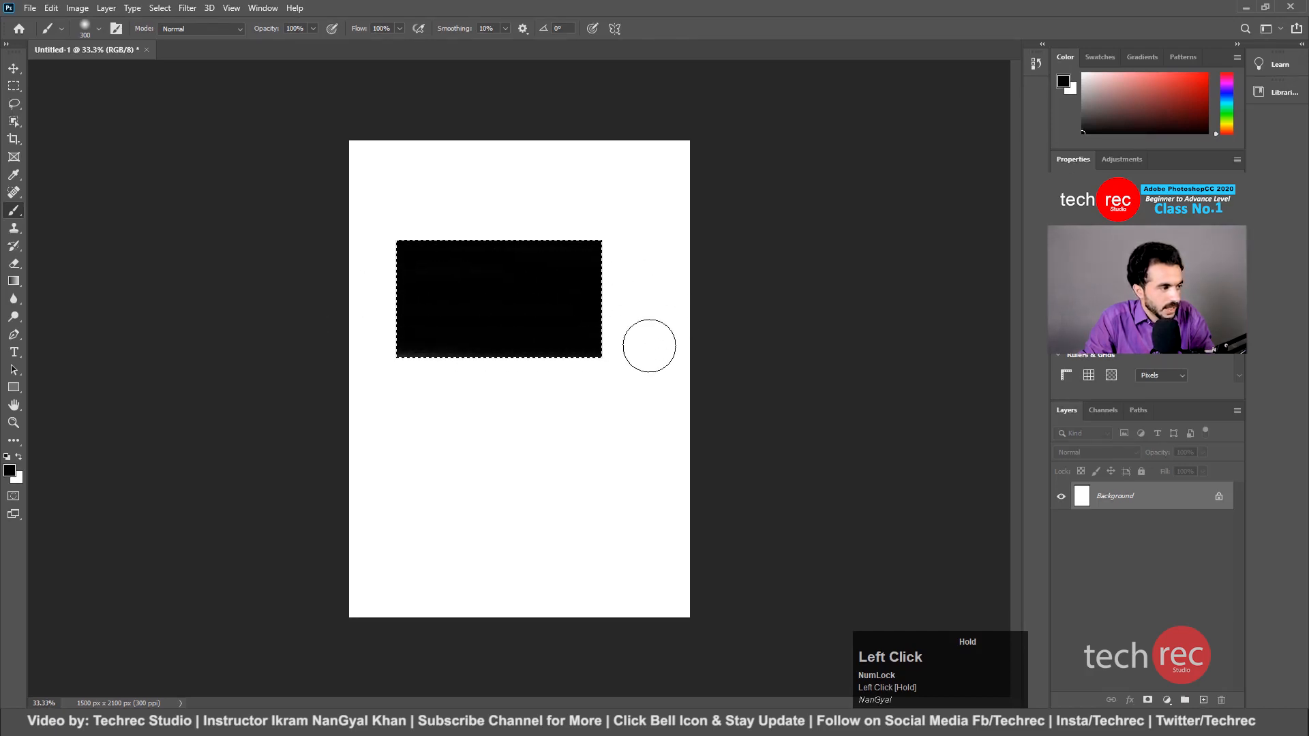
drag(649, 346, 652, 346)
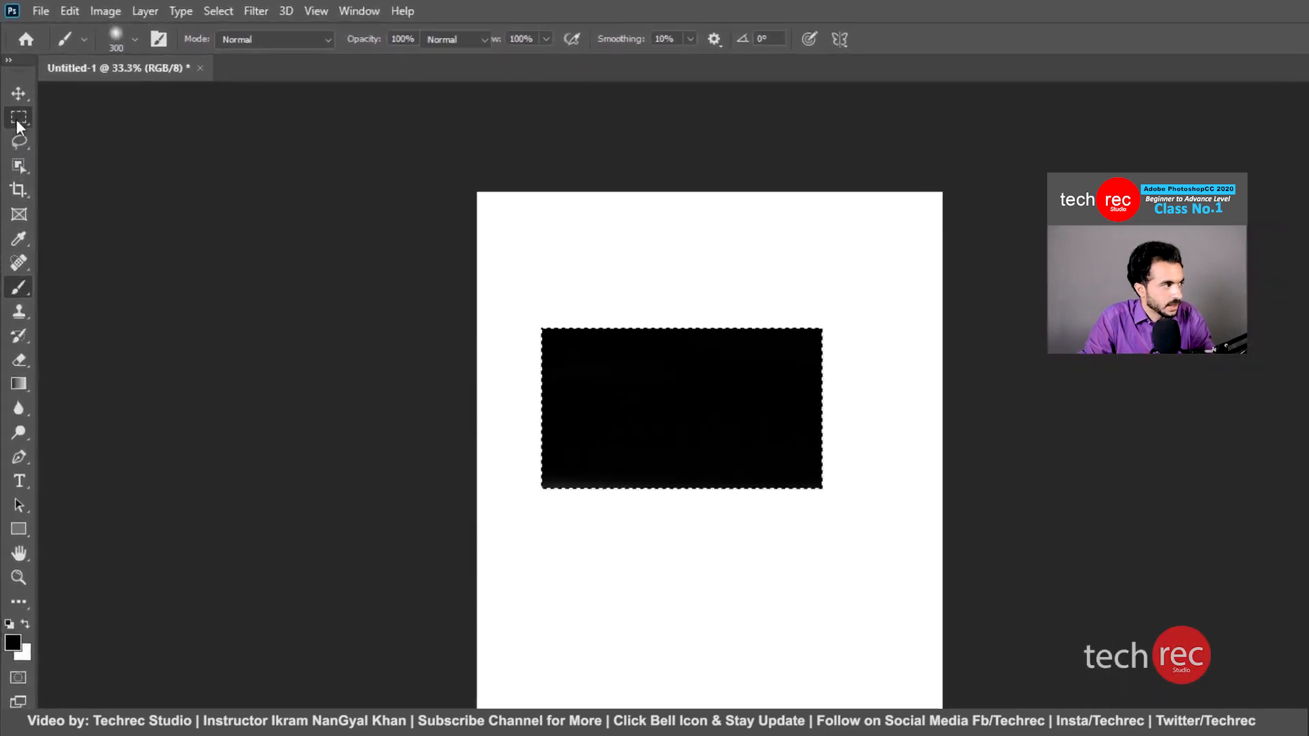
Add four overlapping rectangular areas below the black rectangle to the selection with the Rectangular Marquee tool in Add to Selection mode.
click(14, 87)
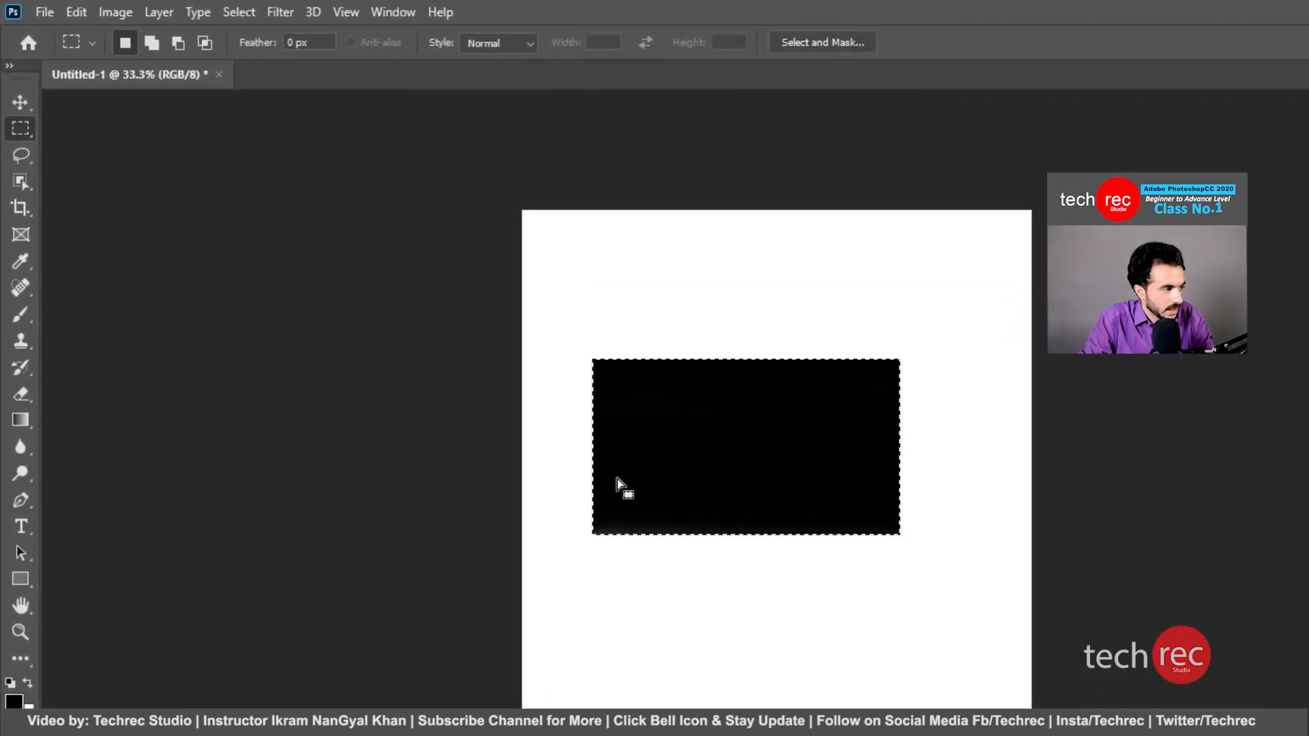
click(150, 42)
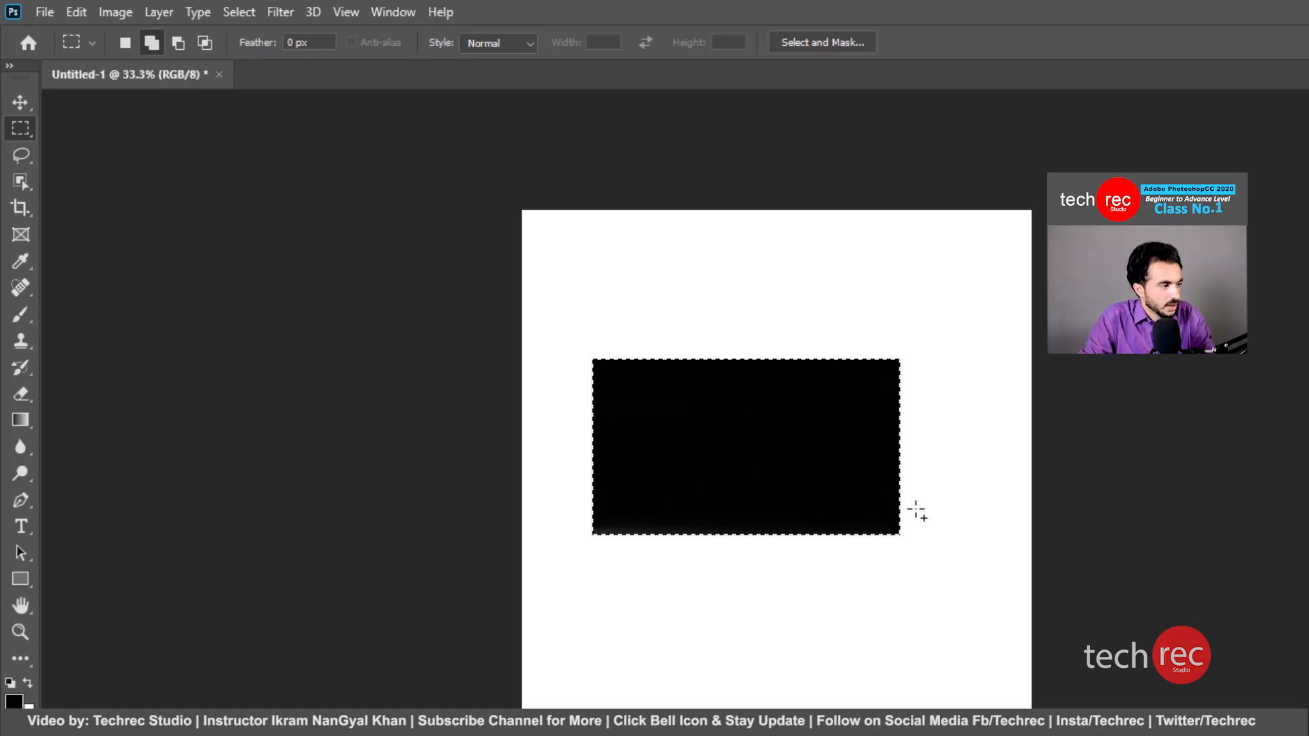
drag(930, 489, 766, 706)
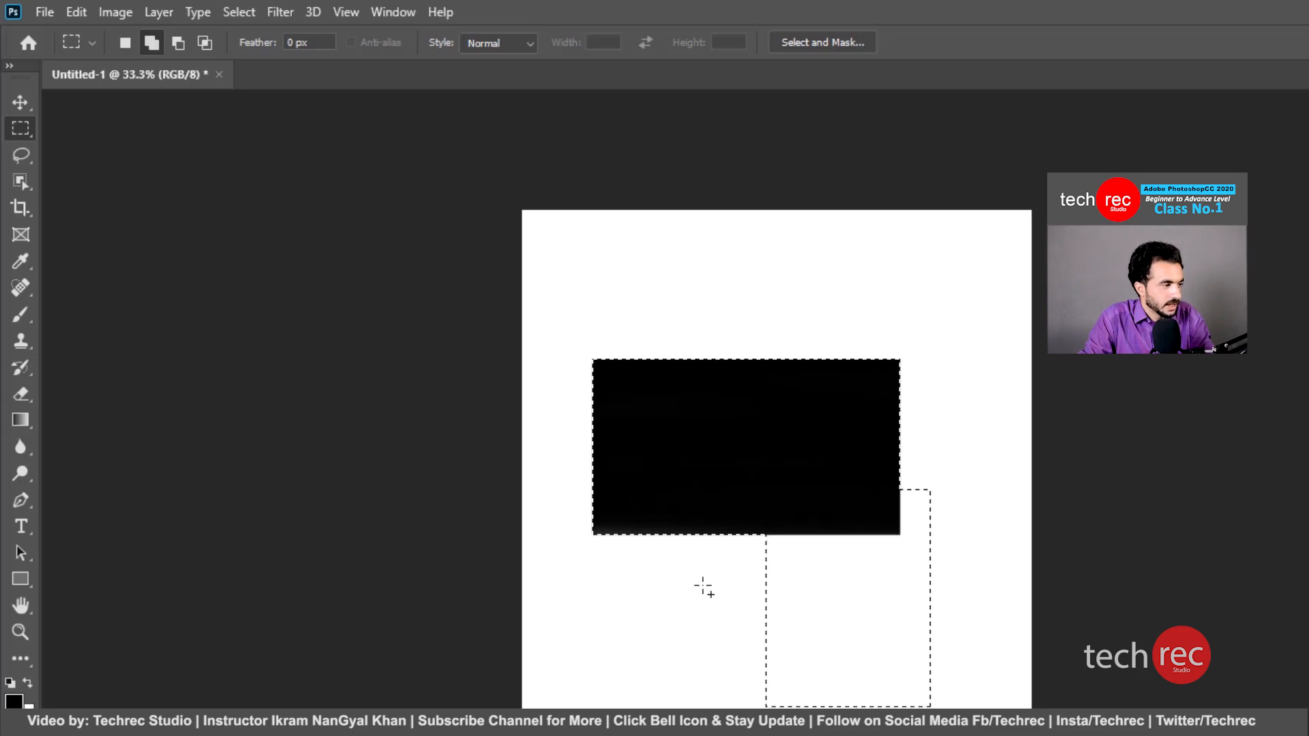
drag(769, 528, 613, 677)
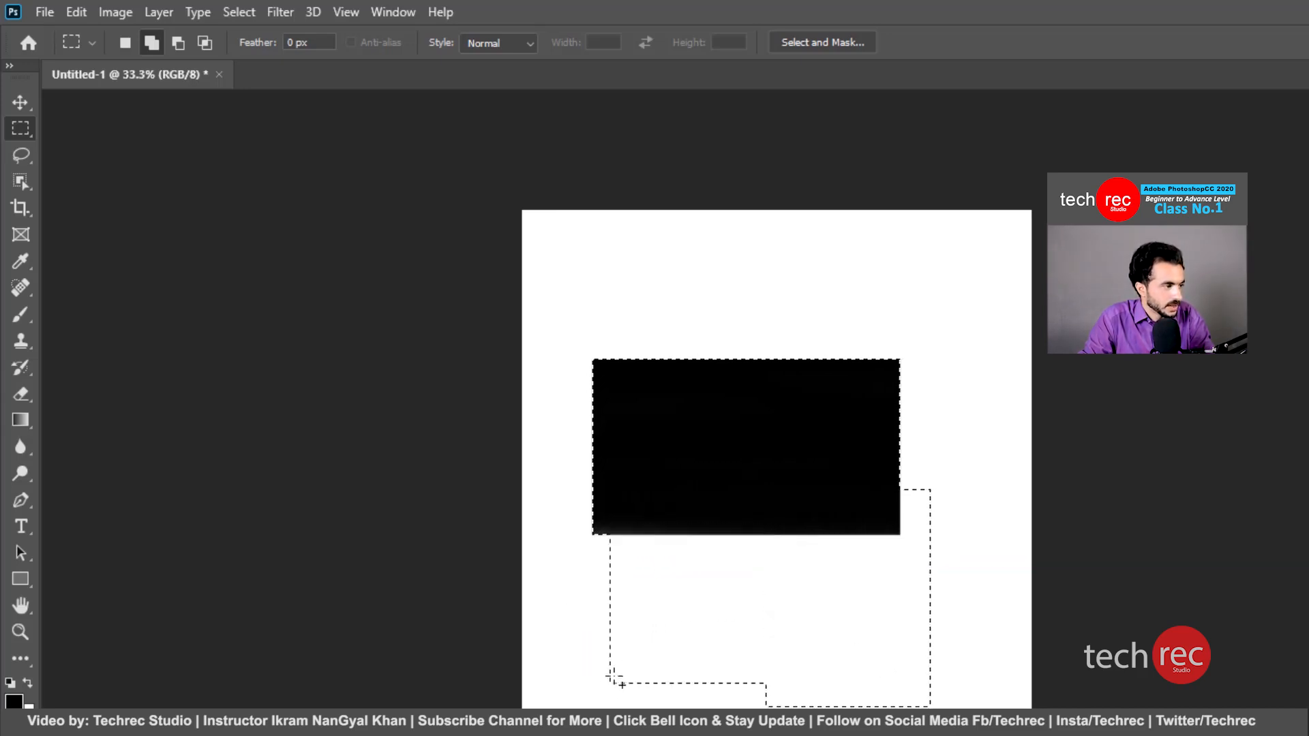
drag(849, 629, 666, 712)
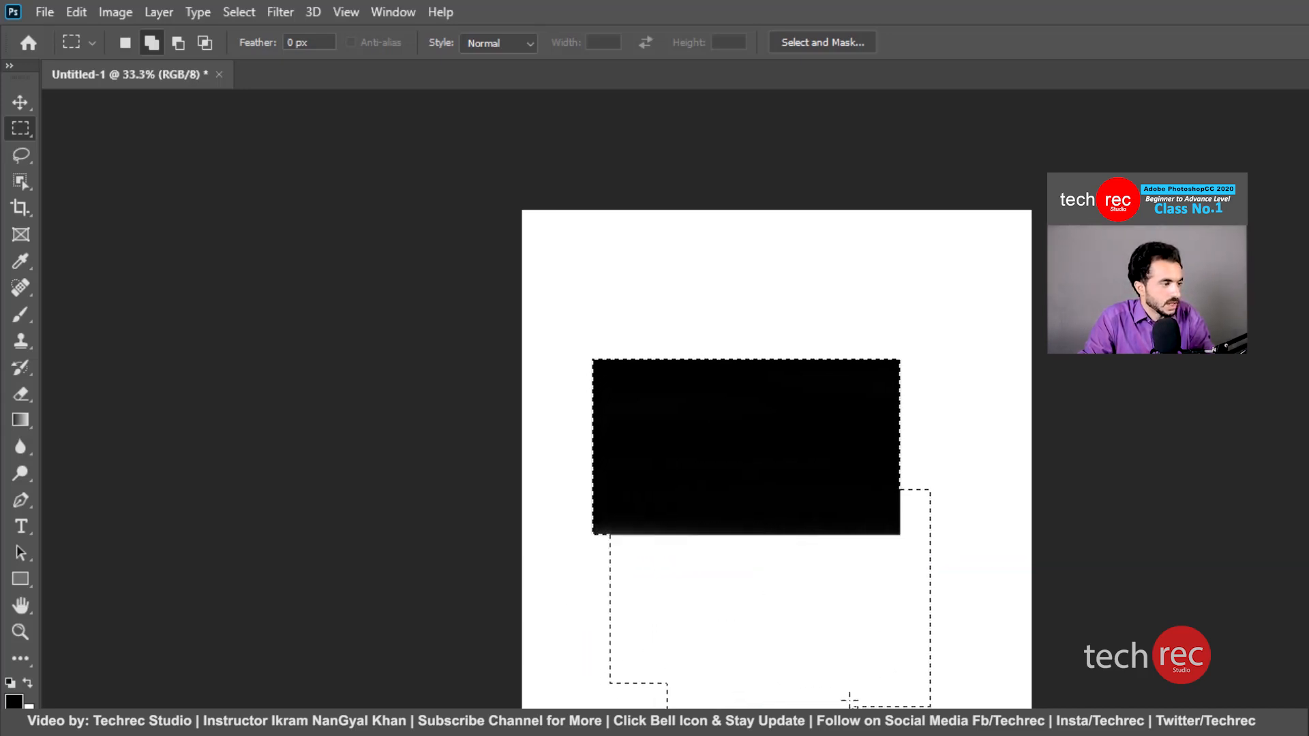
drag(852, 651, 967, 735)
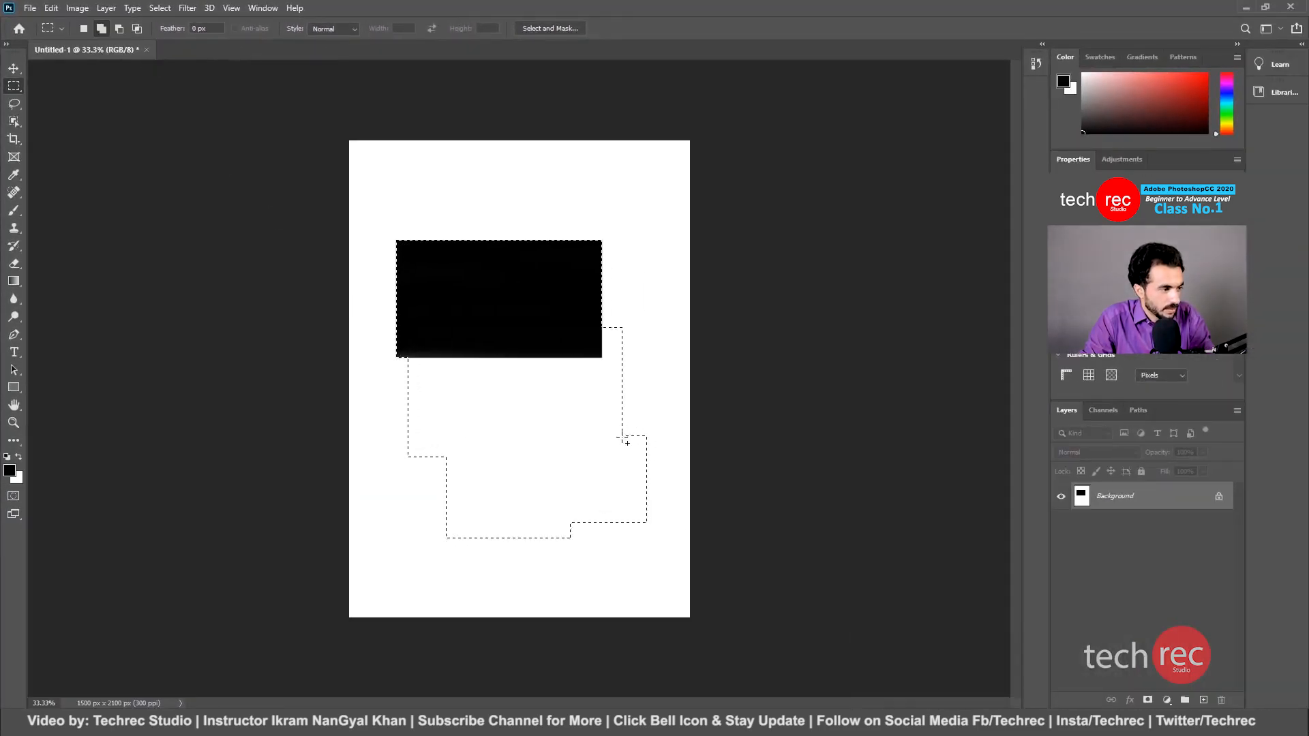
Subtract the part protruding at the selection's lower right side with the Rectangular Marquee tool.
click(119, 30)
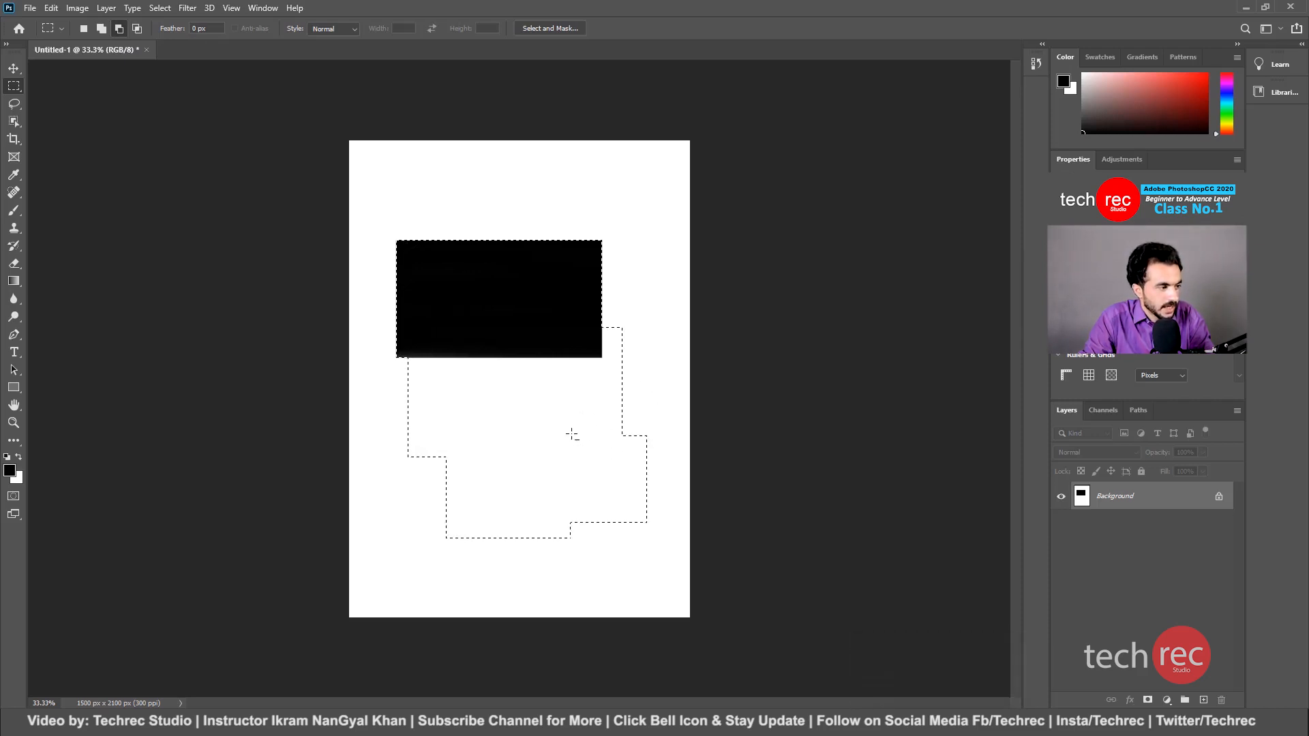
drag(670, 413, 646, 482)
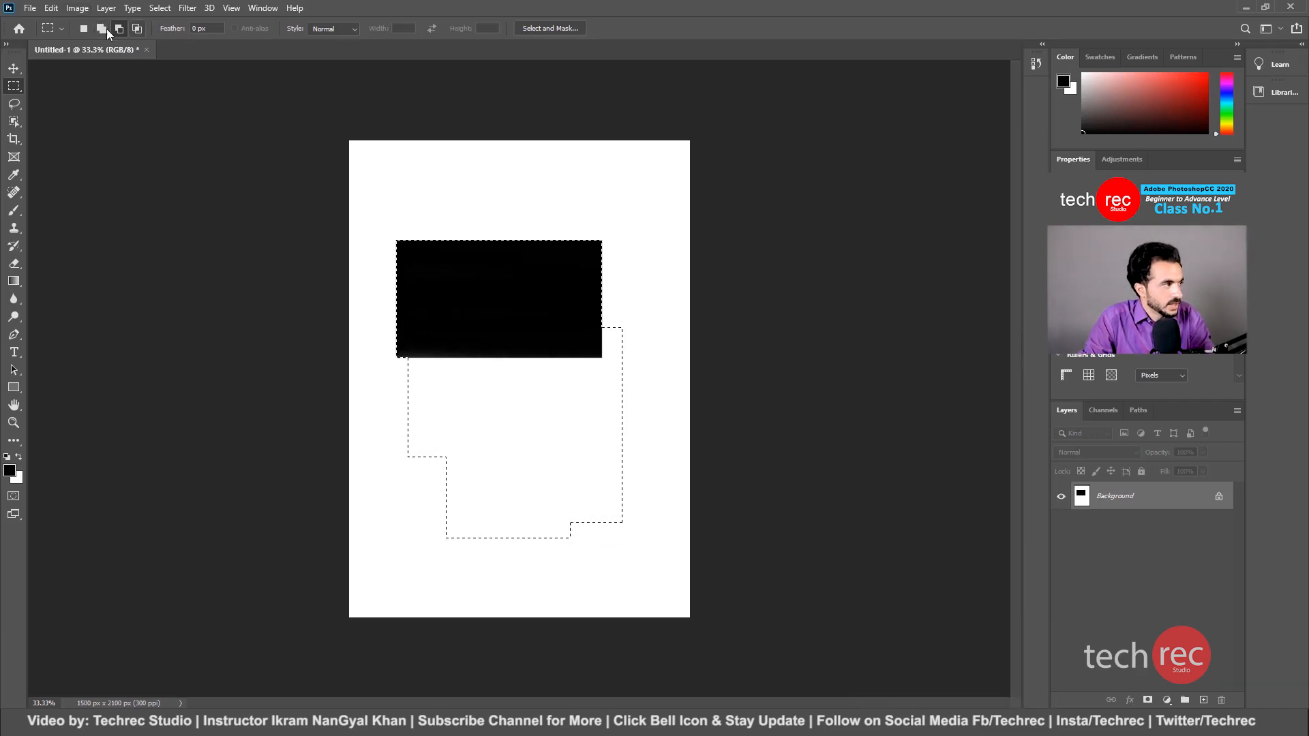
Reset the Rectangular Marquee tool to New Selection mode and add several small overlapping rectangles around the selection's lower left and lower right corners.
click(84, 30)
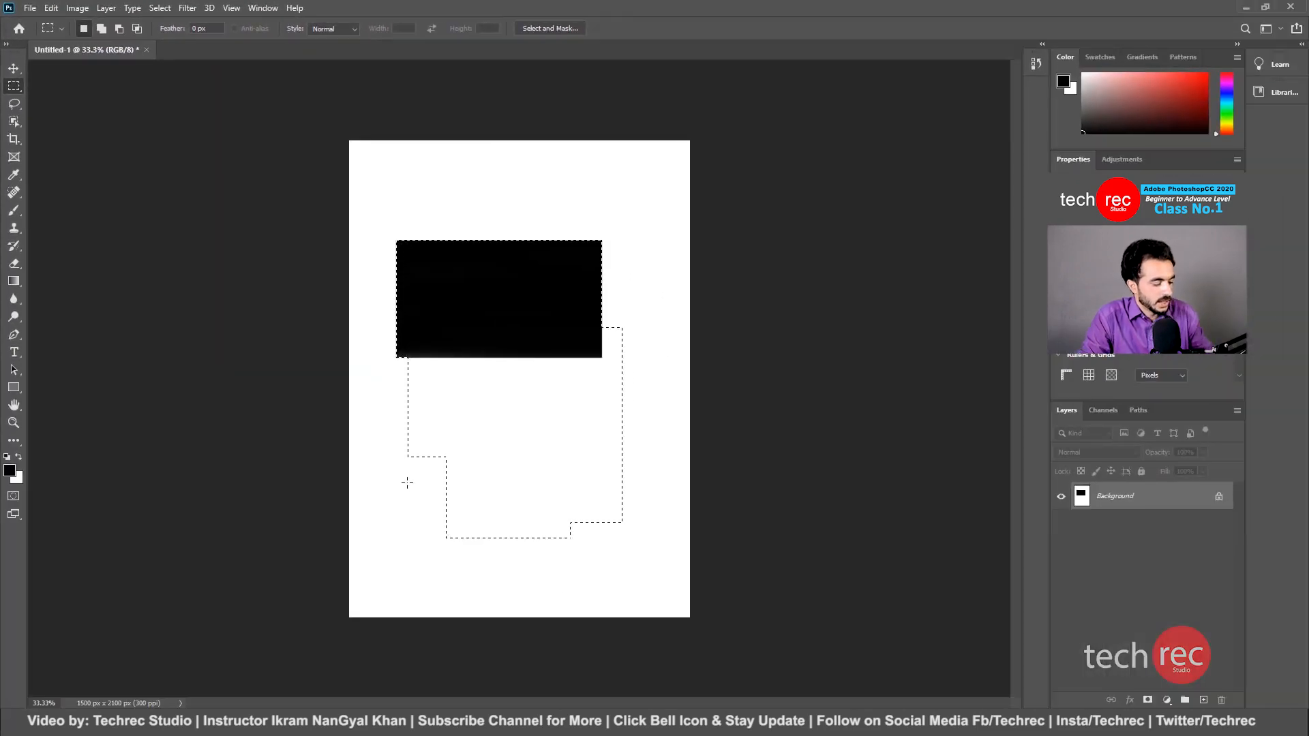
key(shift)
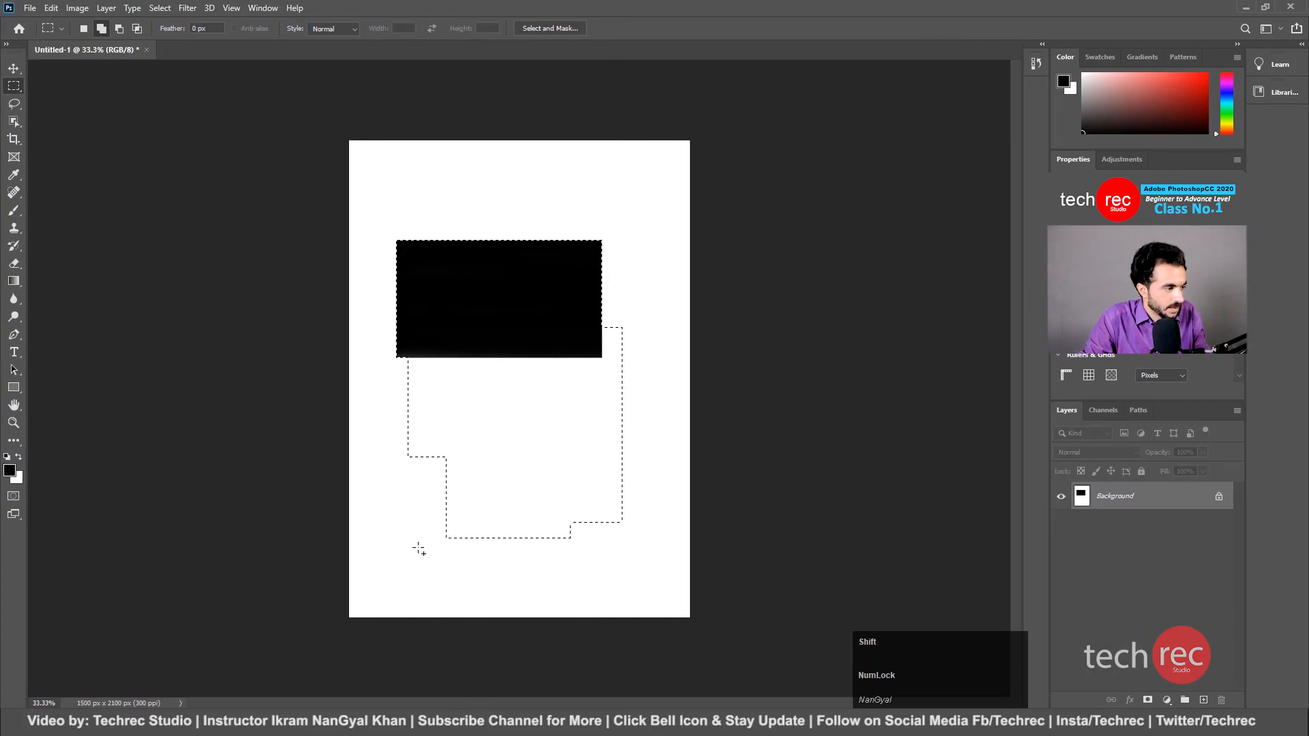
drag(417, 548, 486, 499)
drag(474, 435, 434, 520)
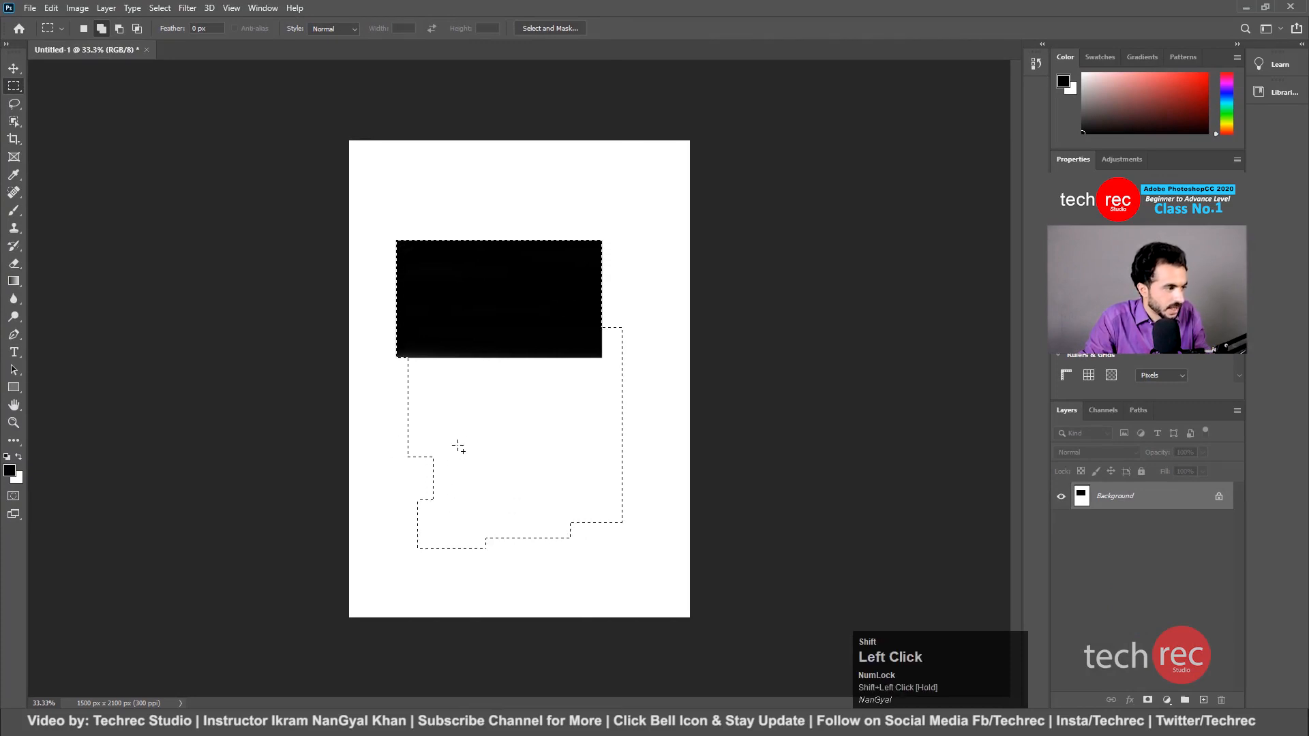
drag(457, 438, 425, 533)
drag(439, 478, 402, 547)
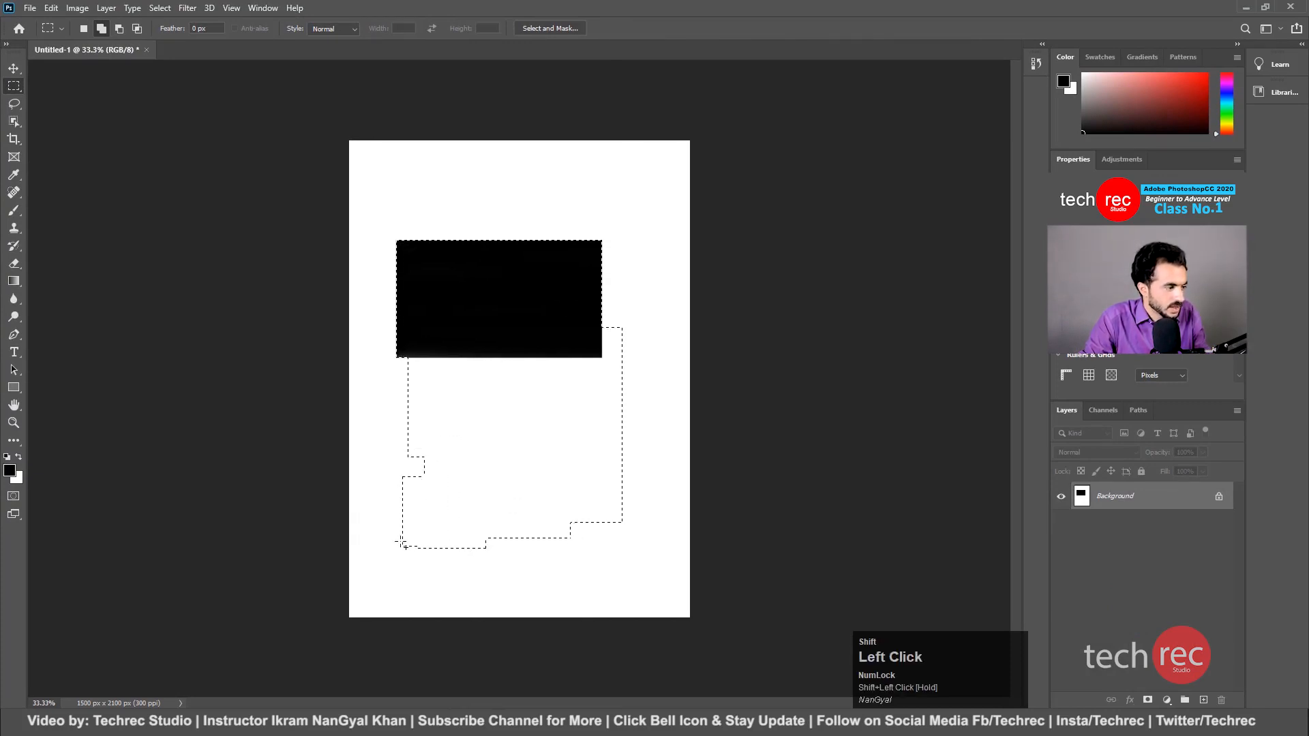
drag(437, 462, 378, 511)
drag(408, 434, 388, 462)
drag(602, 510, 602, 510)
drag(640, 549, 639, 550)
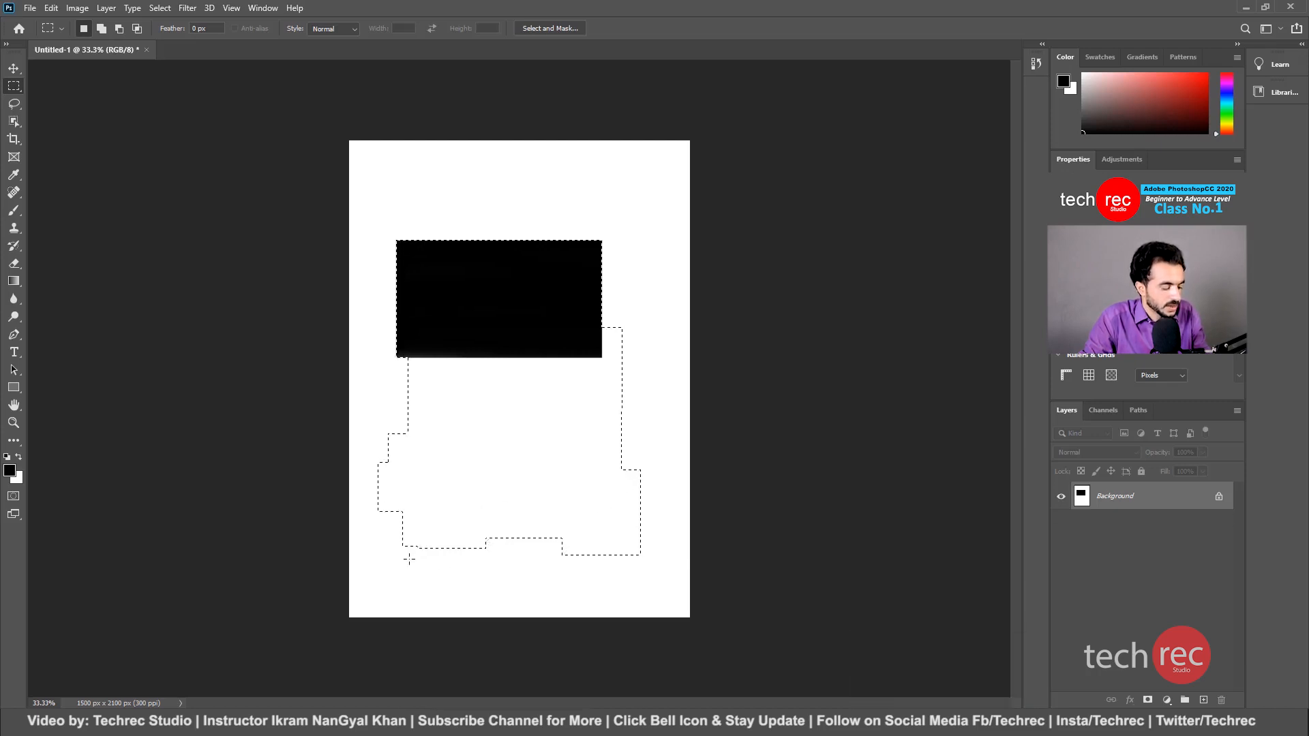
Subtract overlapping rectangular areas along the selection's lower edge, from its left side to its right side, with the Rectangular Marquee tool.
key(alt)
drag(392, 584, 501, 510)
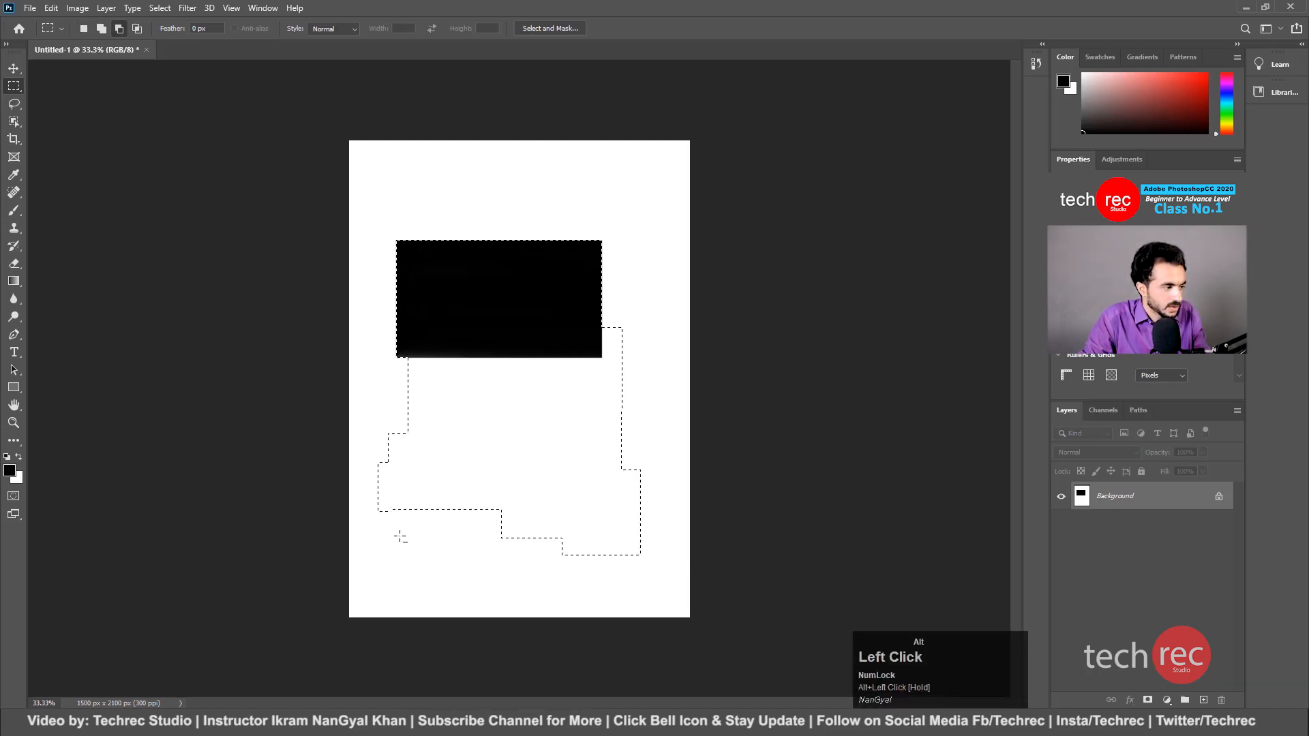
drag(395, 456, 465, 437)
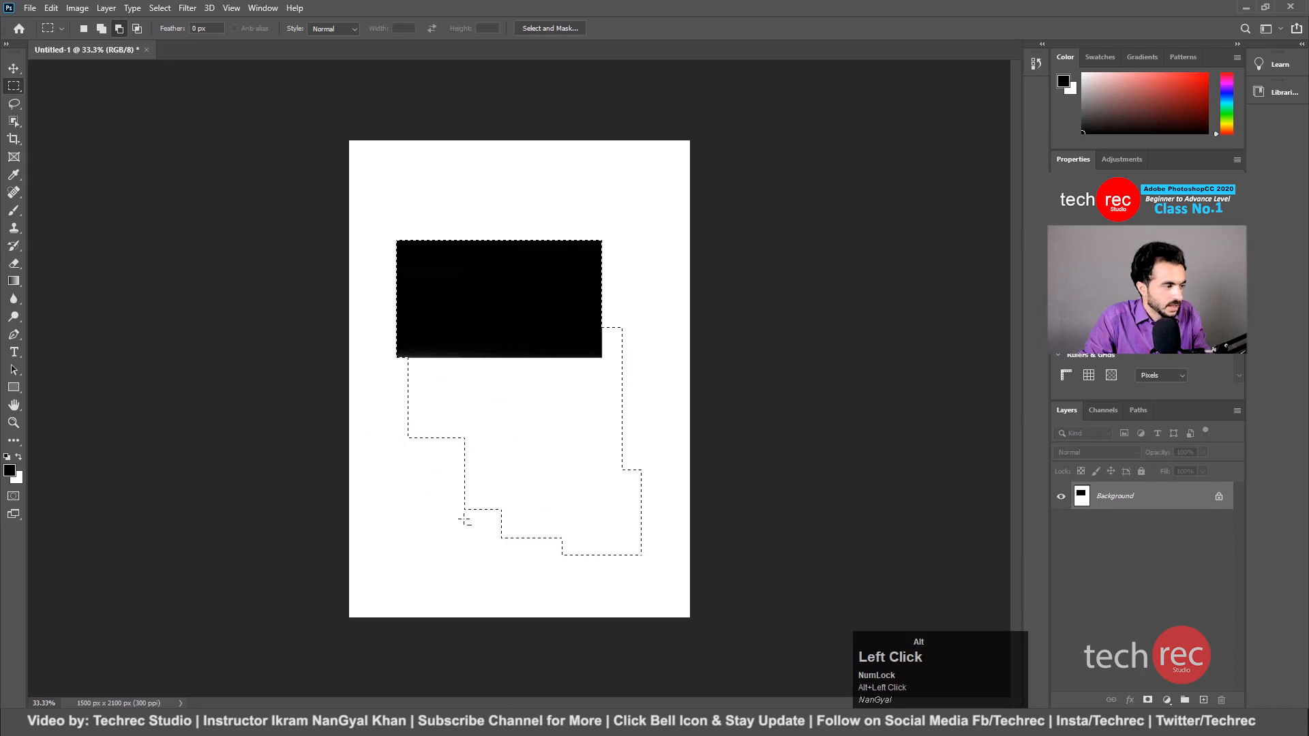
drag(460, 553, 535, 479)
drag(537, 558, 628, 486)
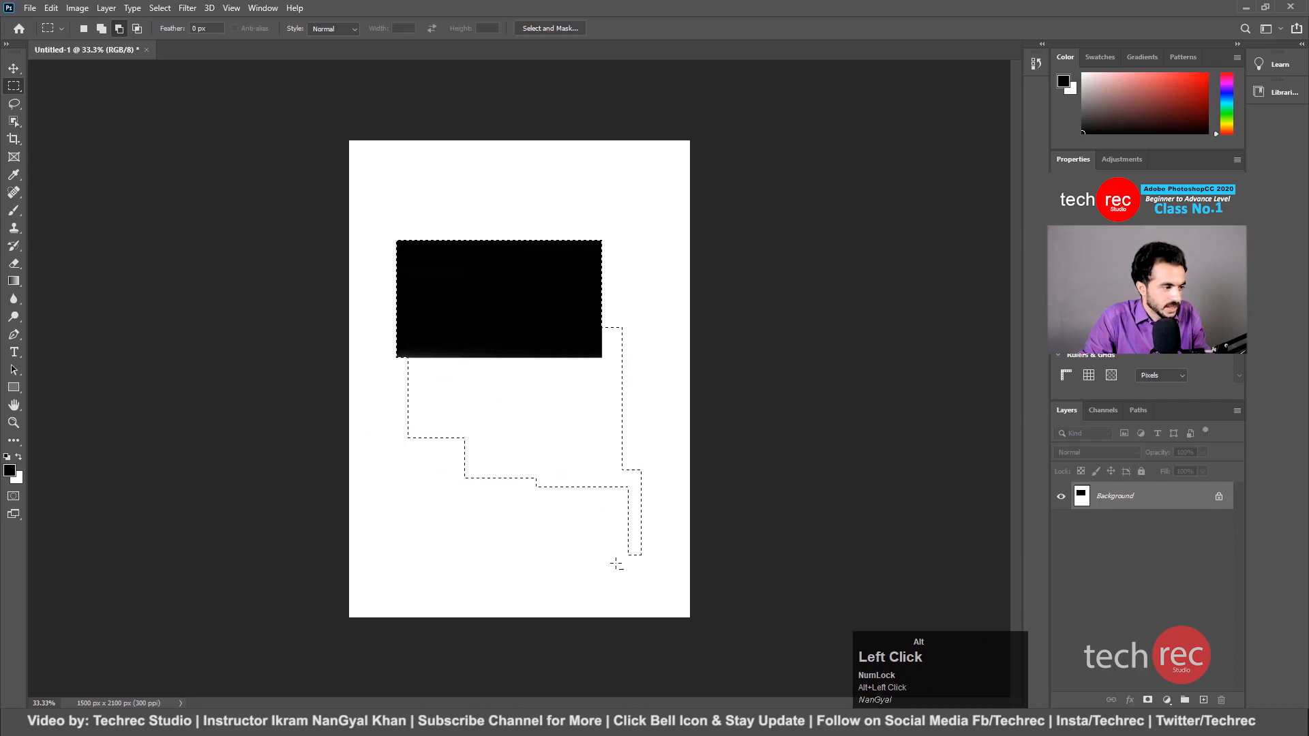
drag(615, 564, 666, 482)
drag(682, 538, 591, 447)
drag(617, 518, 505, 453)
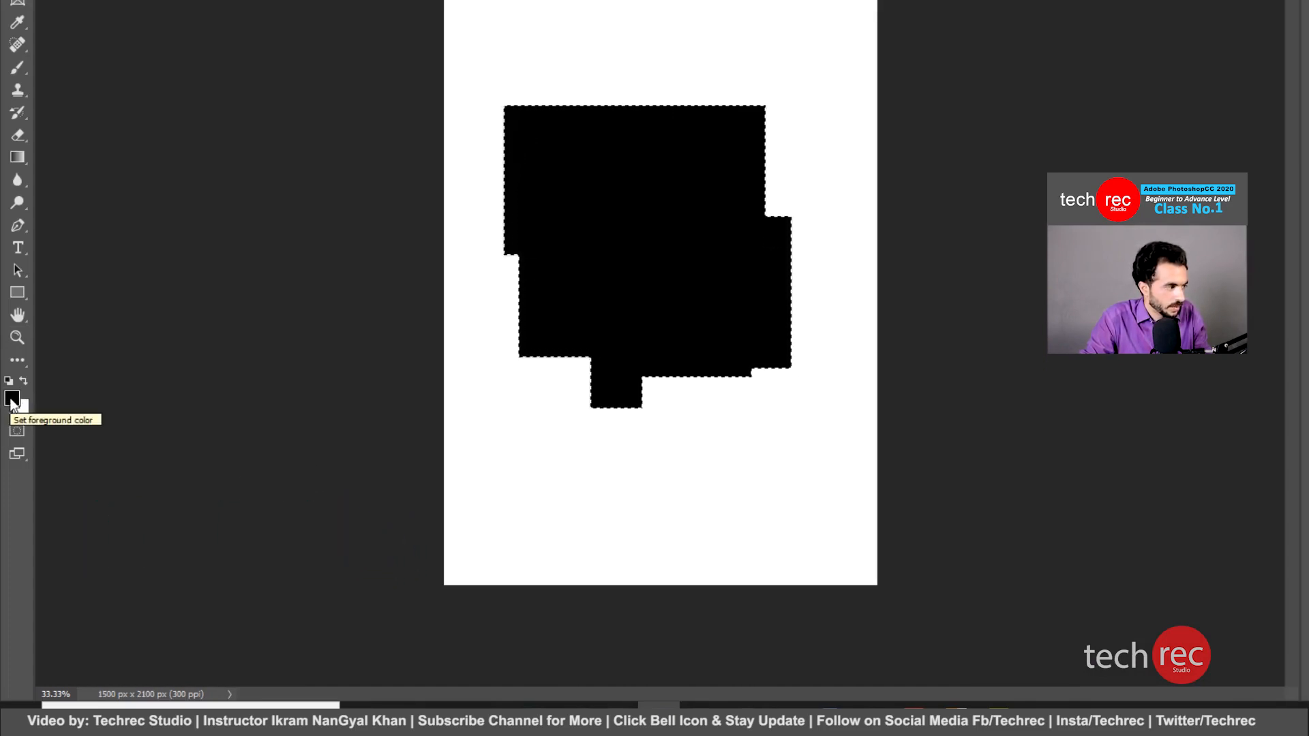
Swap the foreground and background colours and set the foreground to the red swatch from the RGB group.
key(x)
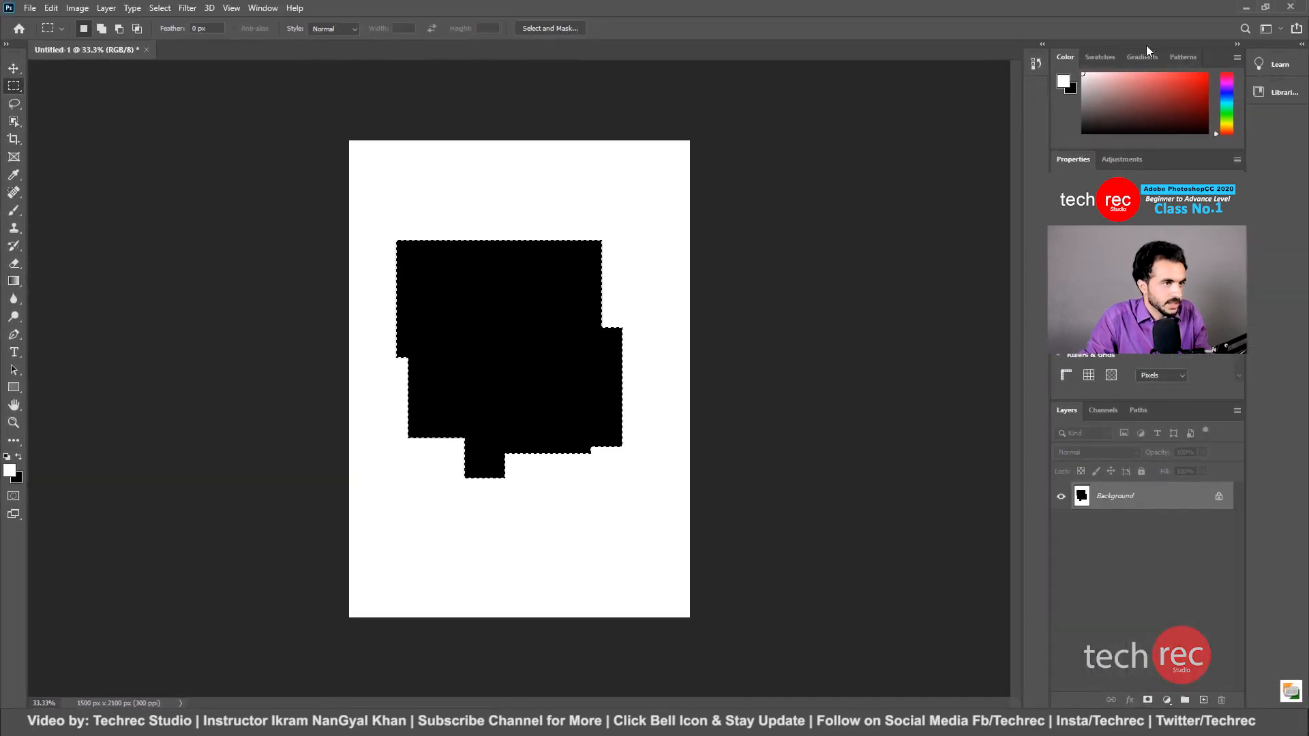
click(1096, 58)
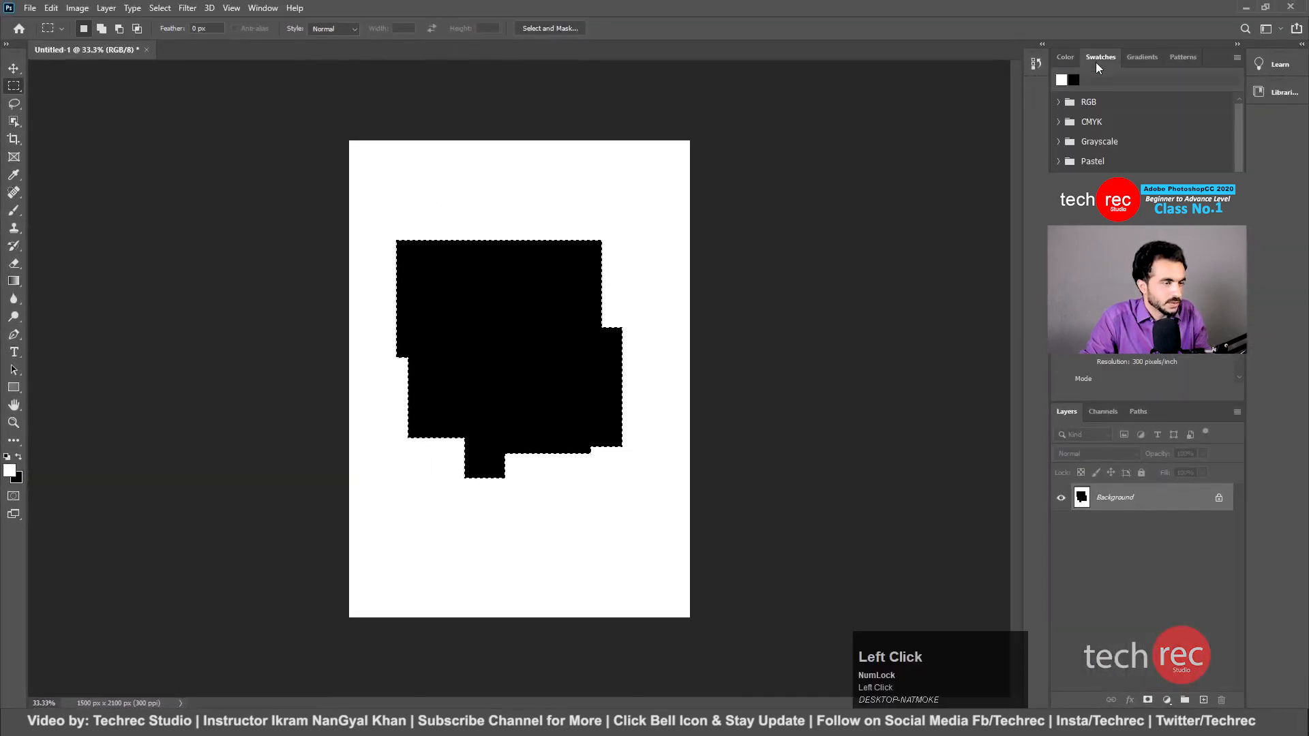
click(1058, 103)
click(1075, 123)
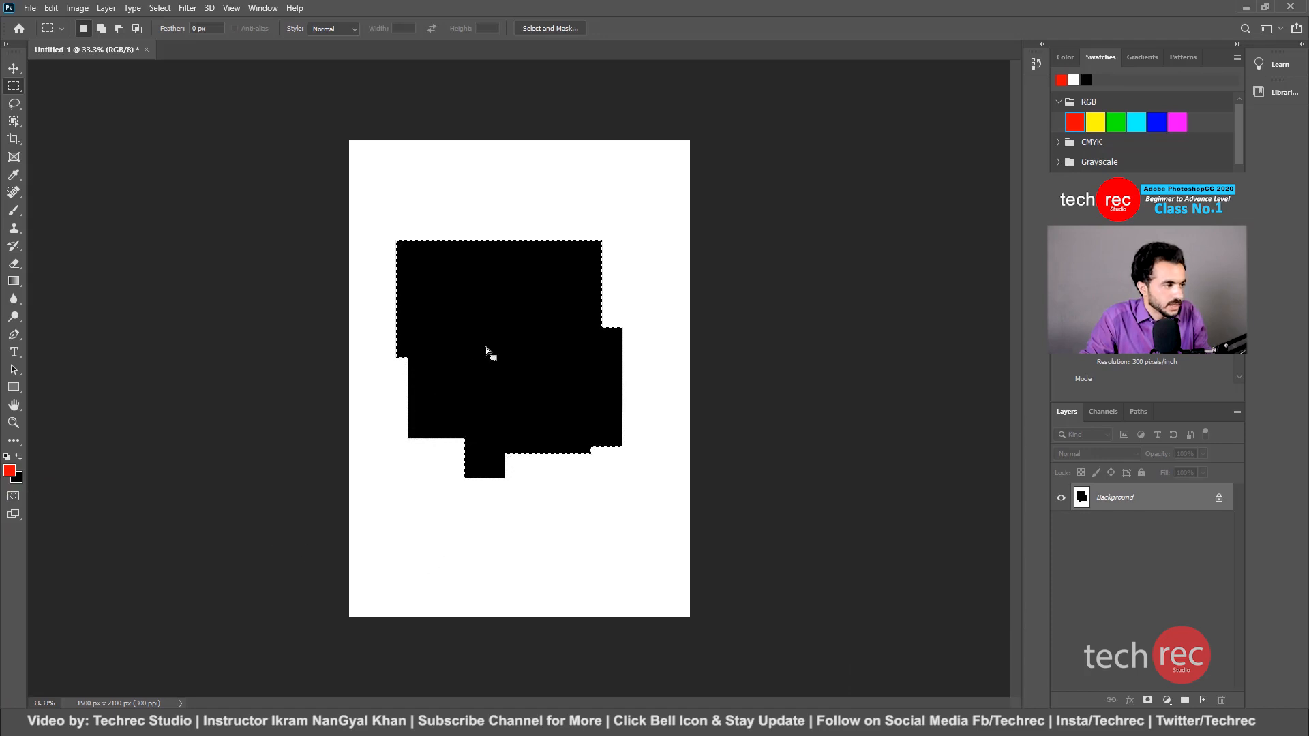
Fill the selection with the red foreground colour and refill it with the black background colour.
key(alt)
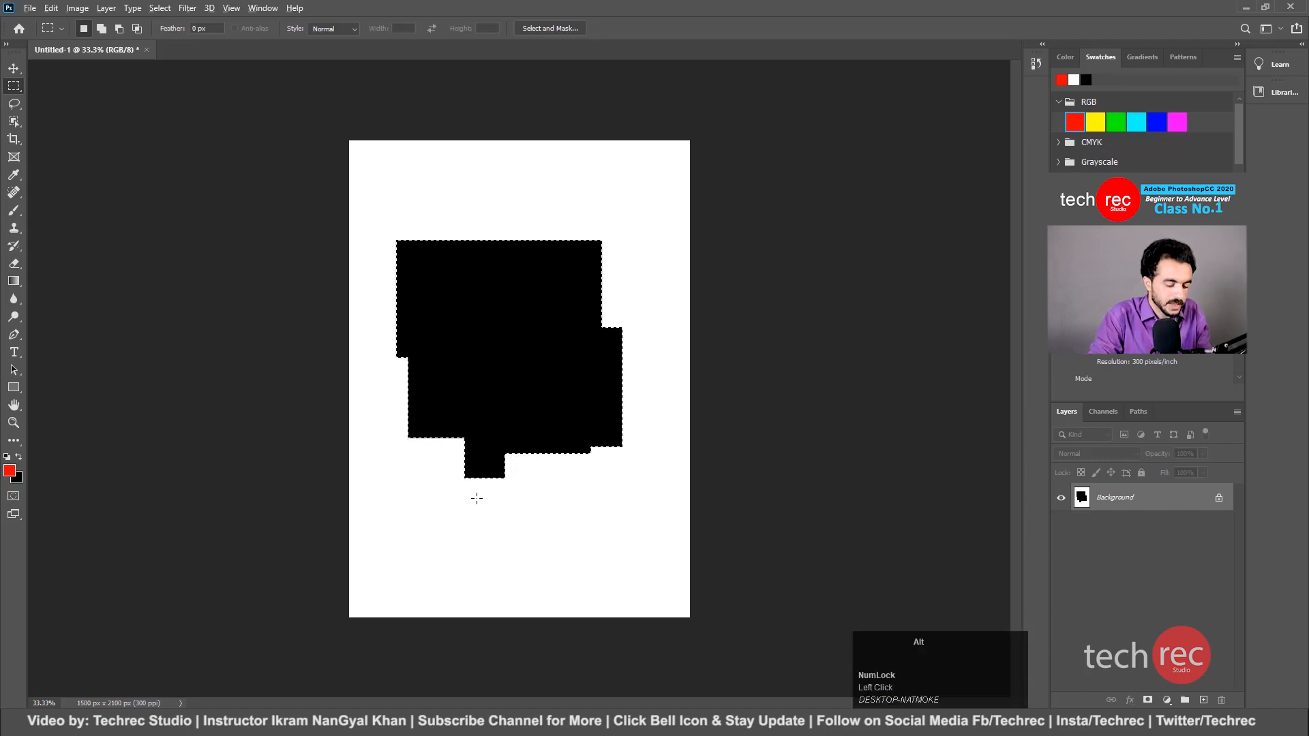
key(alt+BackSpace)
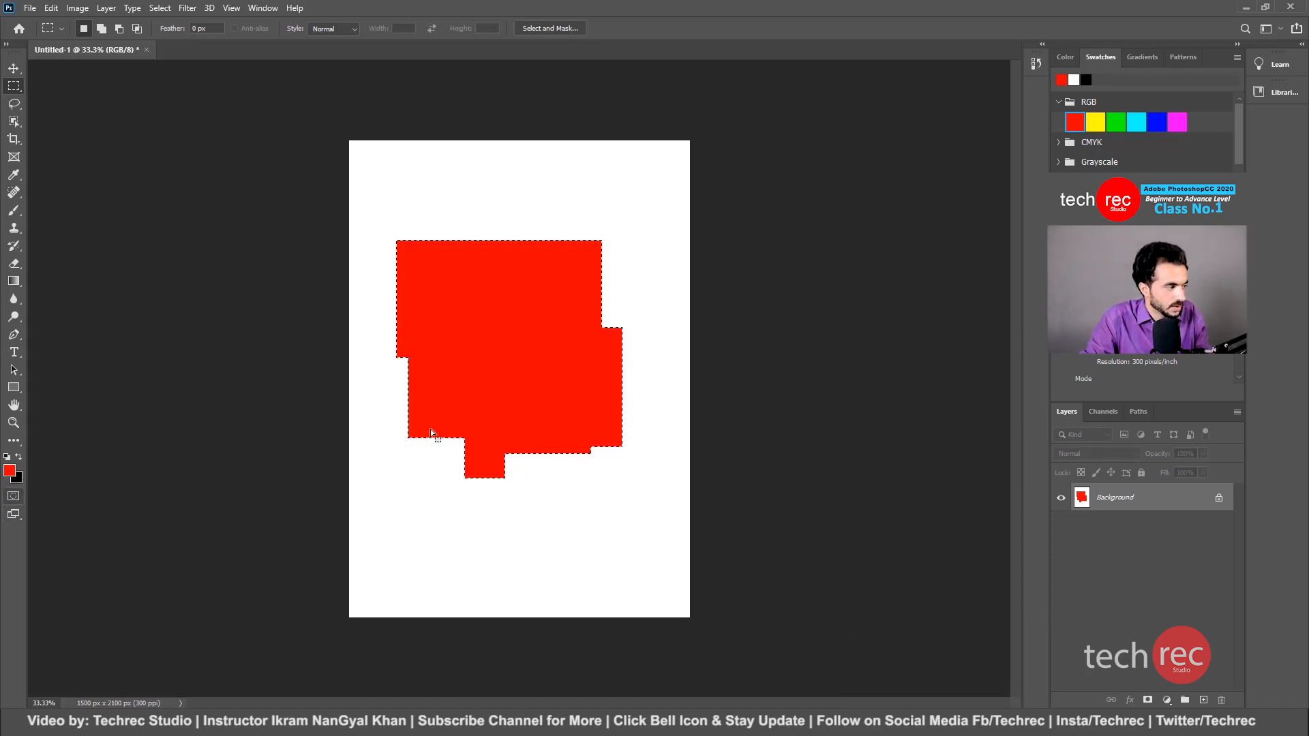
key(ctrl)
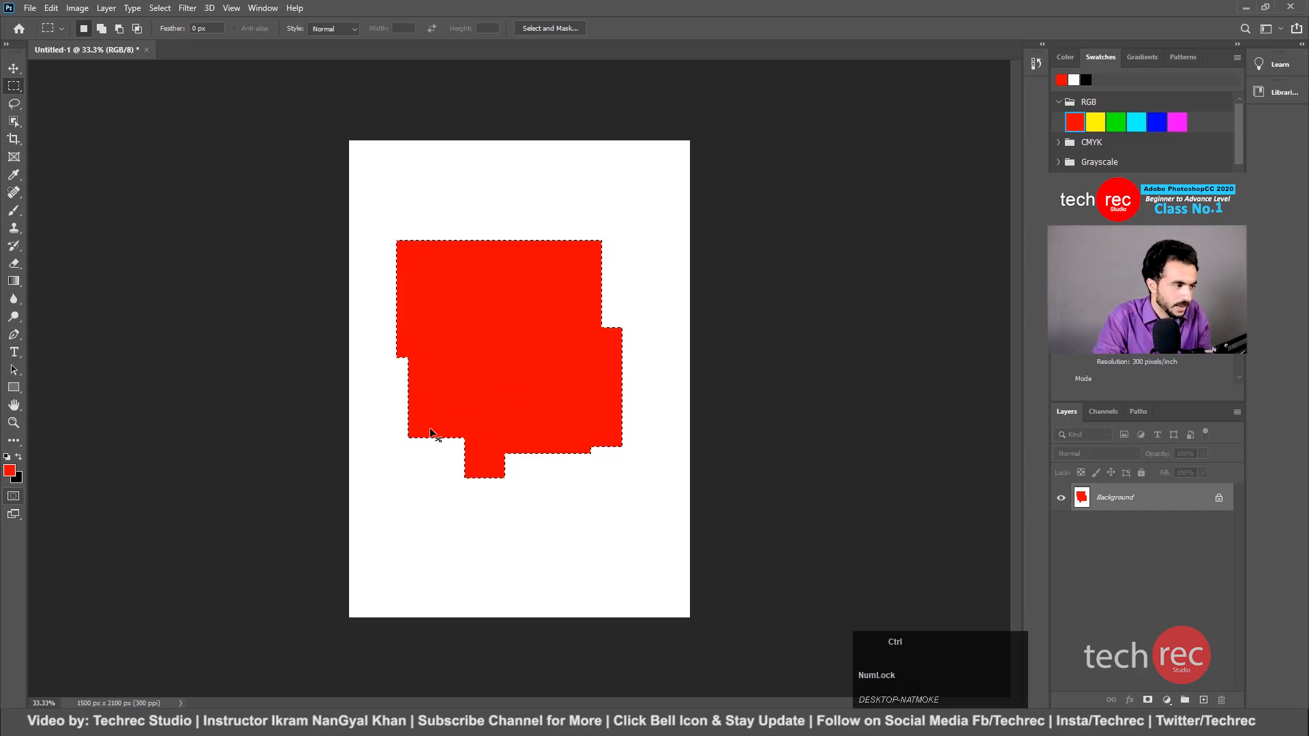
key(ctrl+BackSpace)
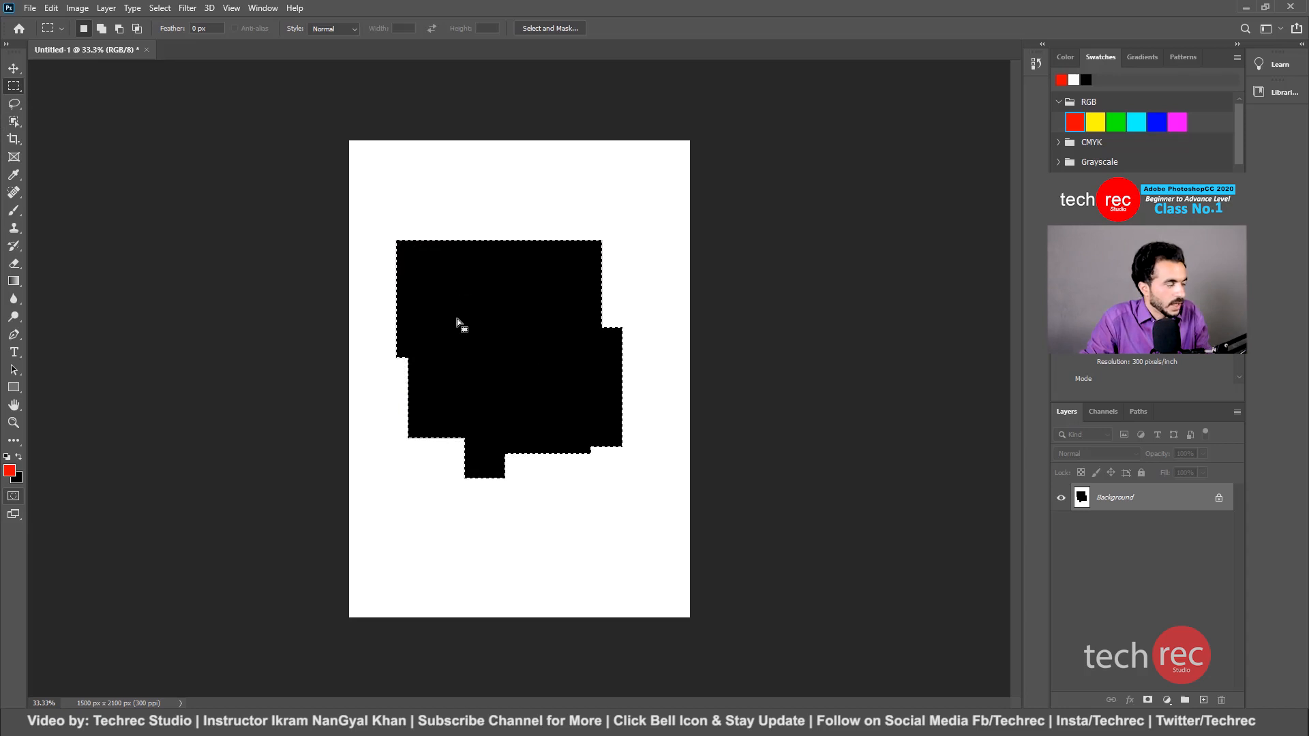
Switch to the Move tool and remove the selection around the black shape.
click(14, 69)
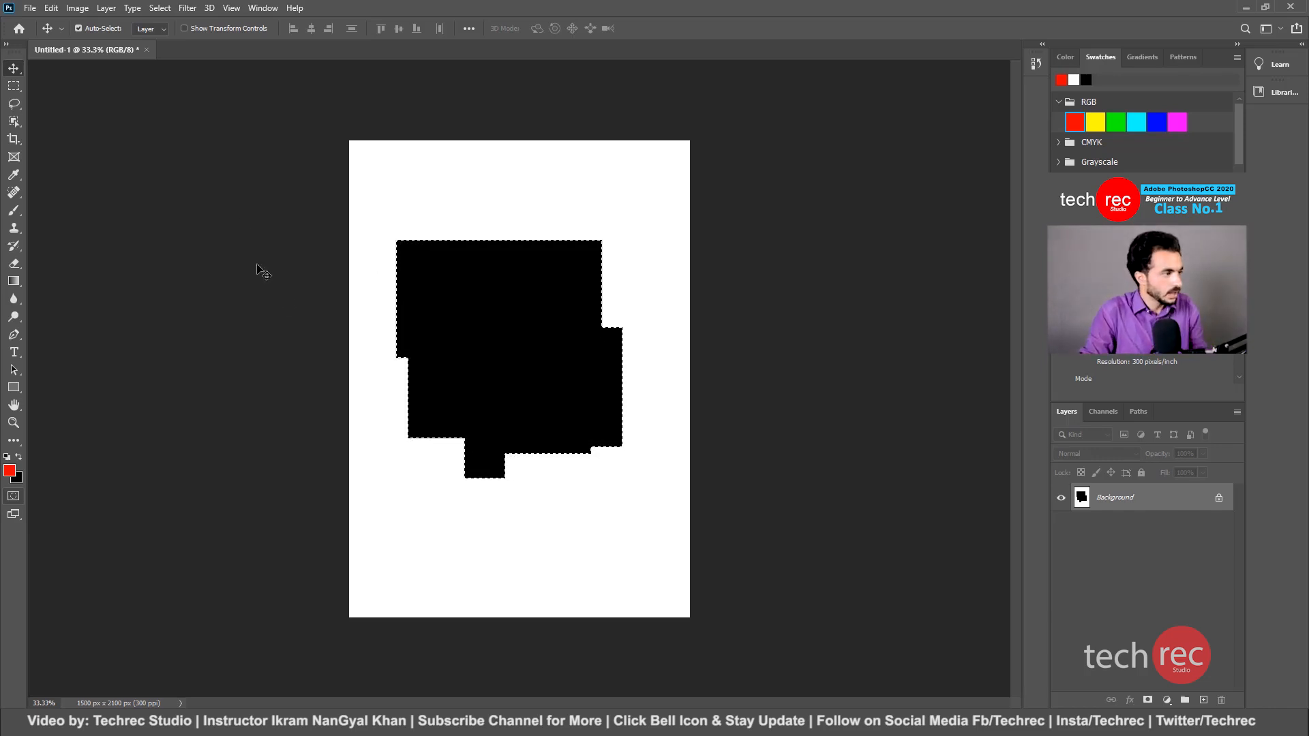
key(ctrl)
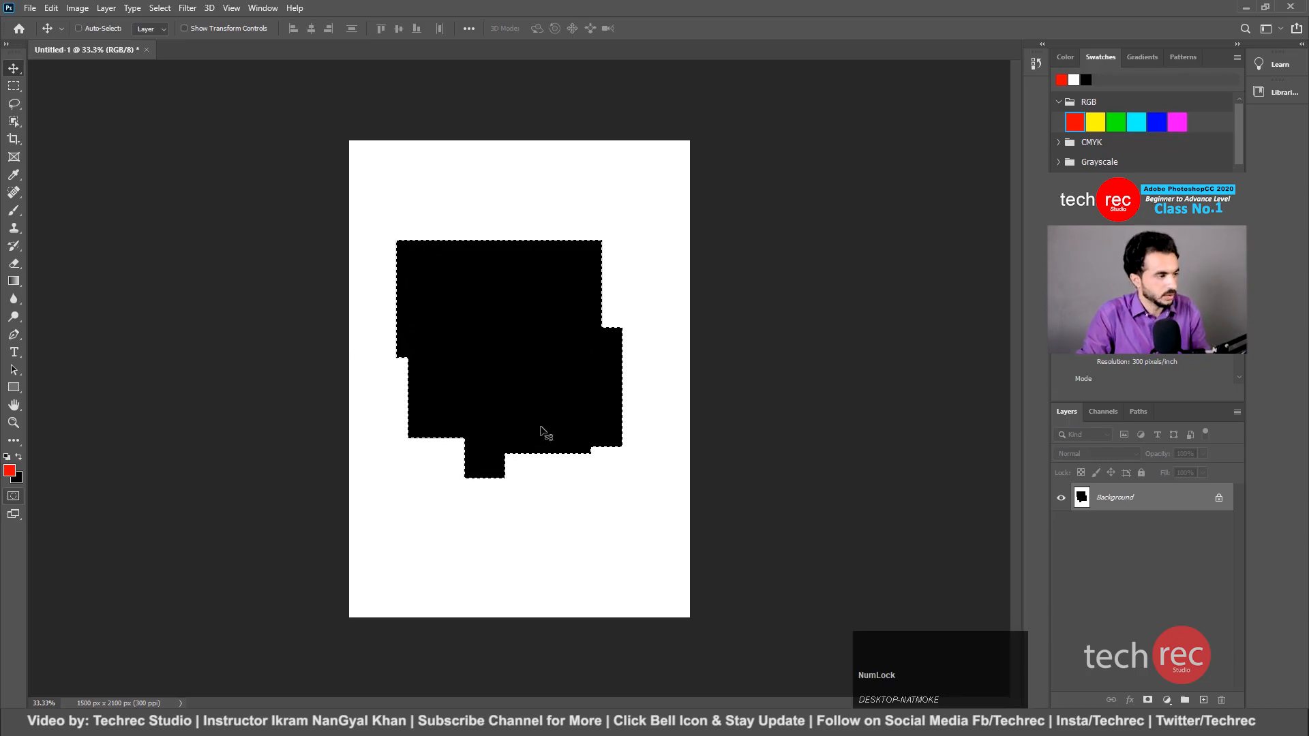
key(ctrl)
key(ctrl+d)
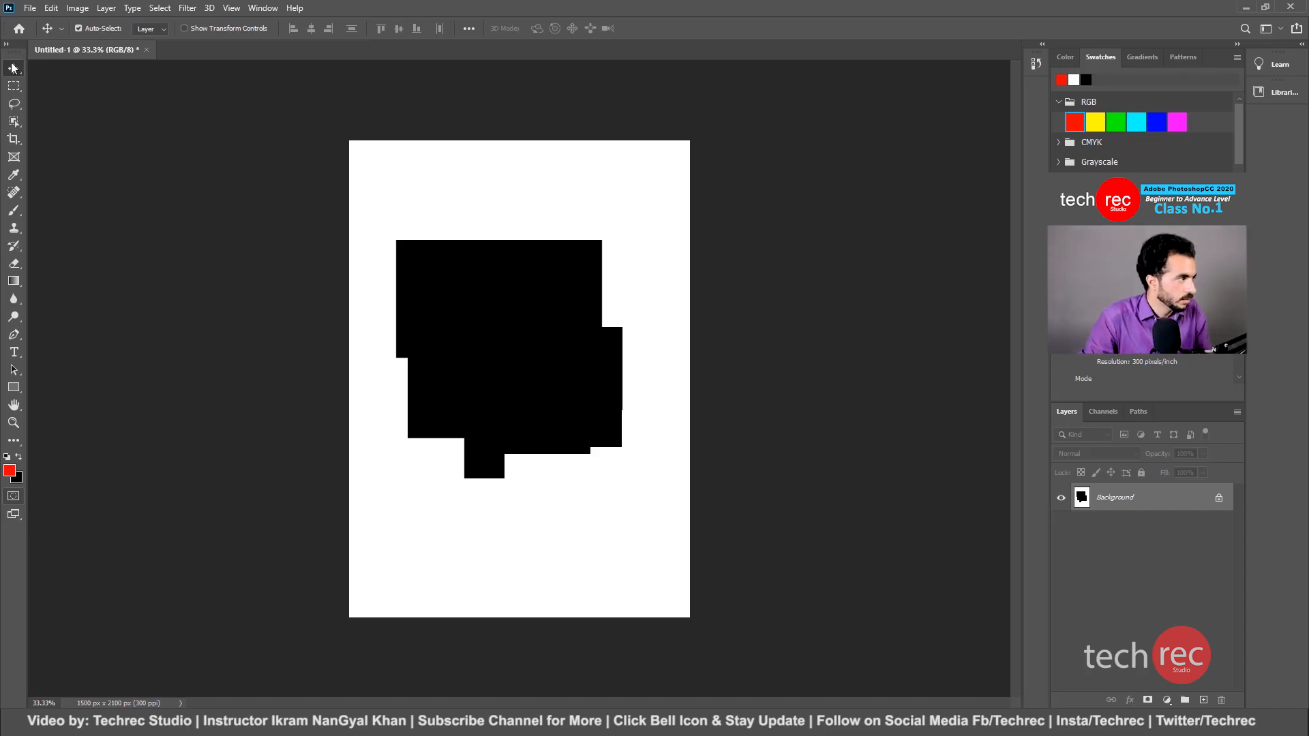
Try twice to move the black shape on the Background layer without converting it to a normal layer, leaving the shape deselected.
drag(479, 336, 548, 285)
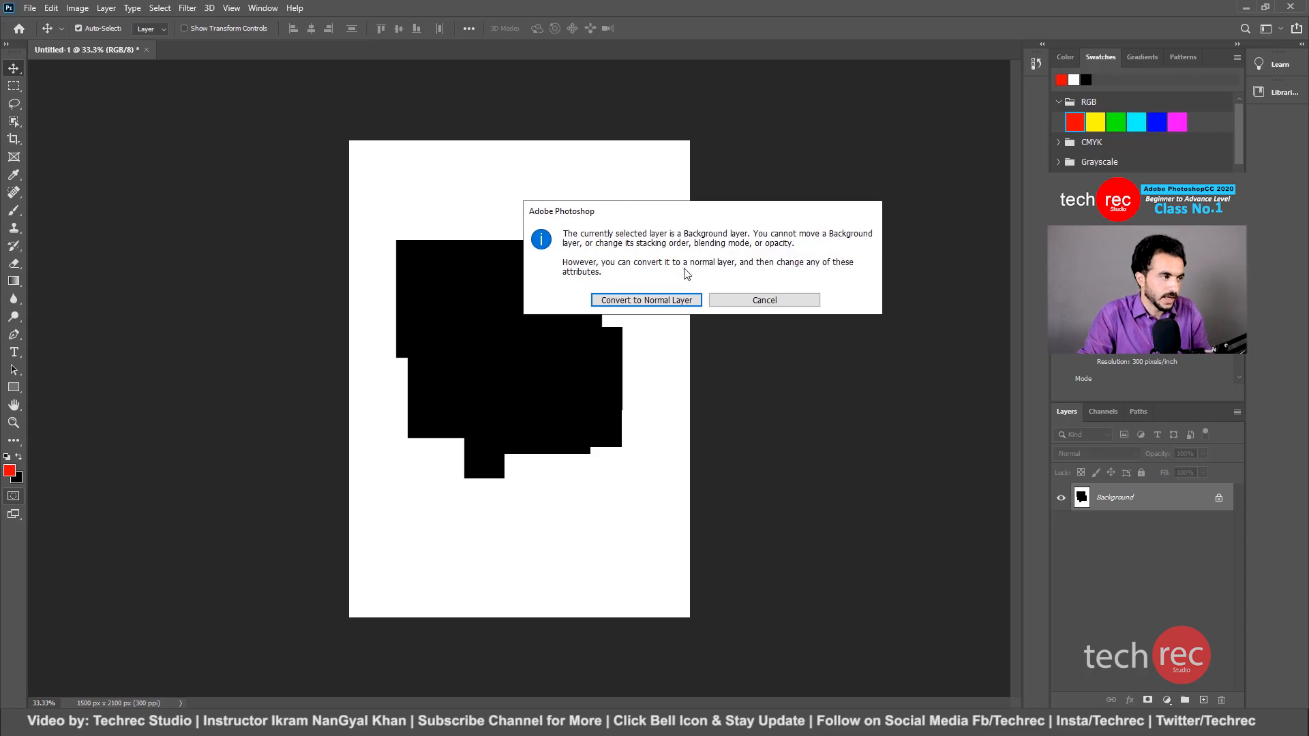
click(748, 303)
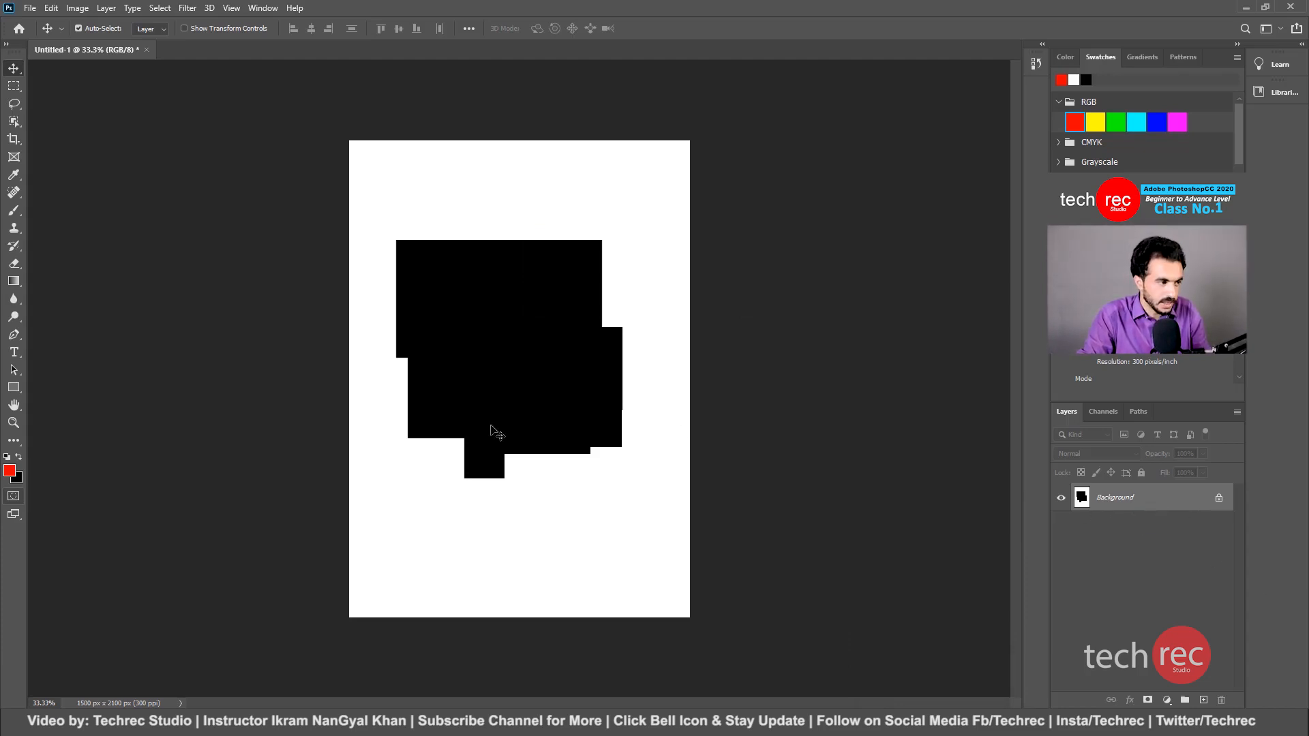
drag(497, 429, 631, 315)
click(778, 299)
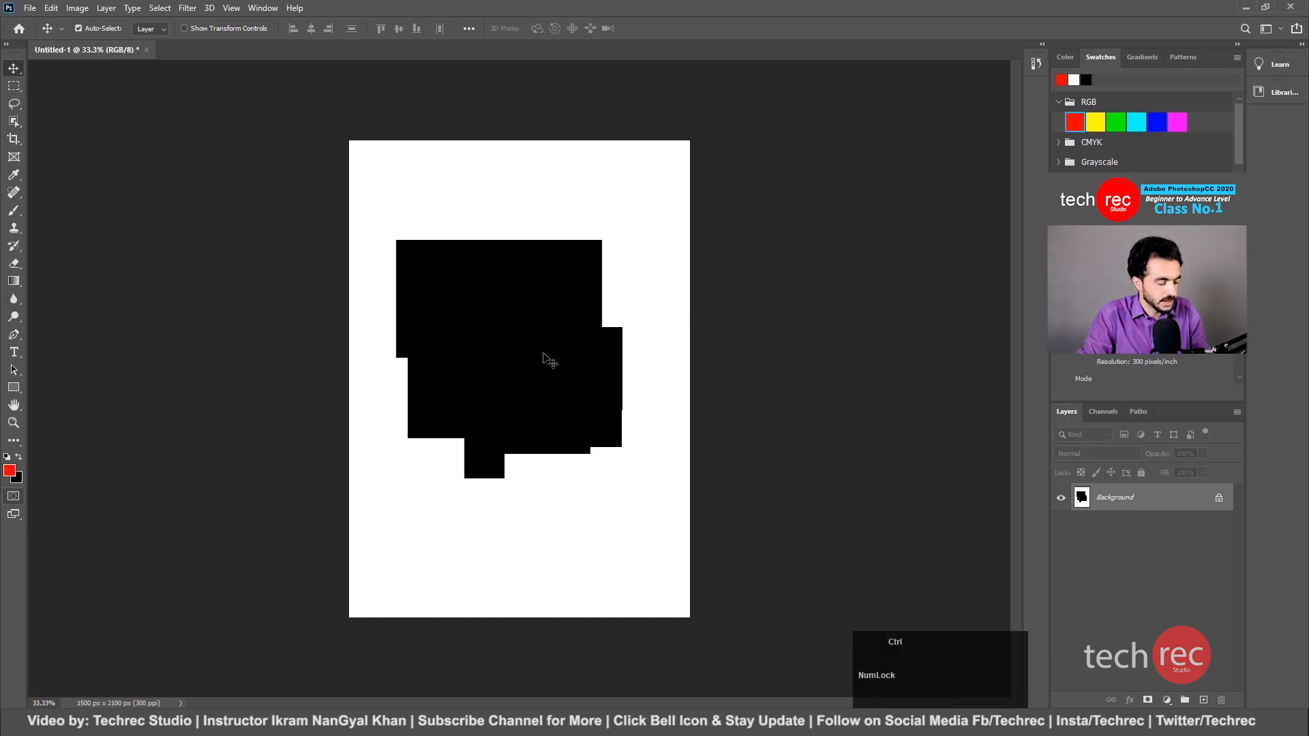
key(ctrl+z)
key(ctrl+d)
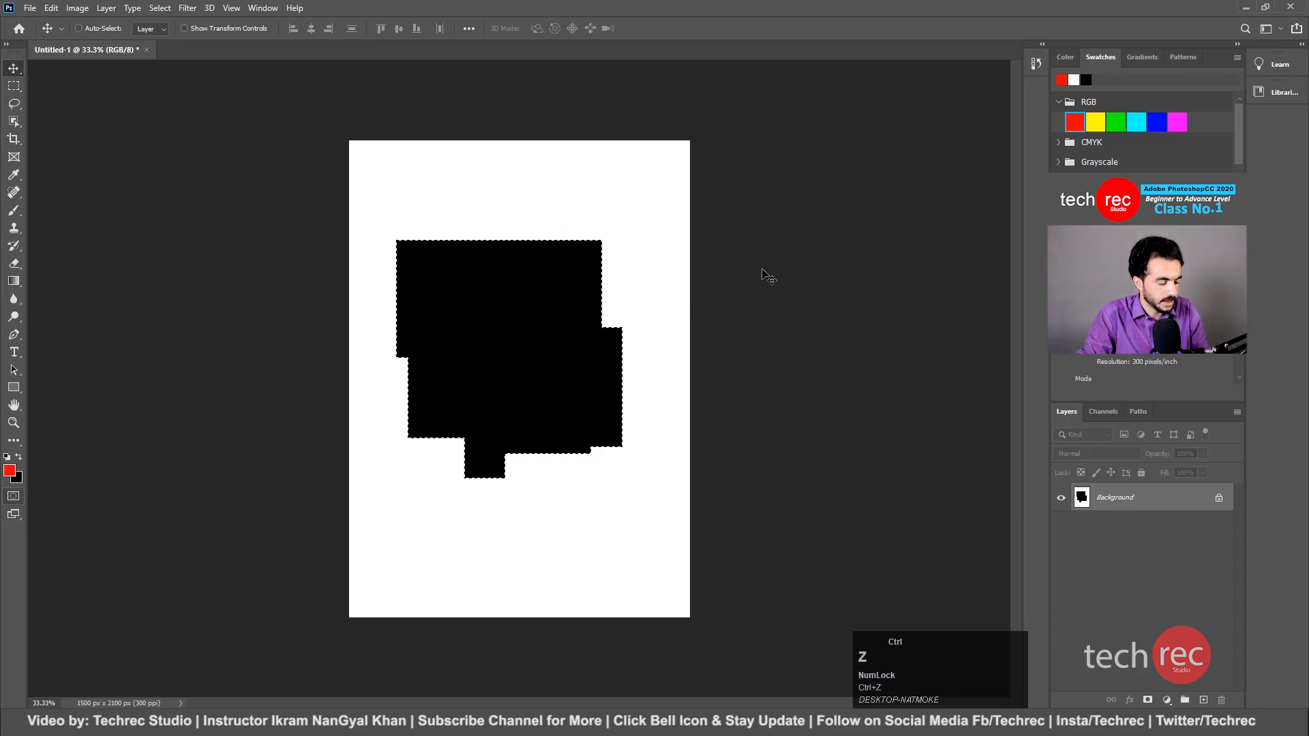
Revert the document to its initial Untitled-1 snapshot in the history and collapse the History panel.
click(30, 8)
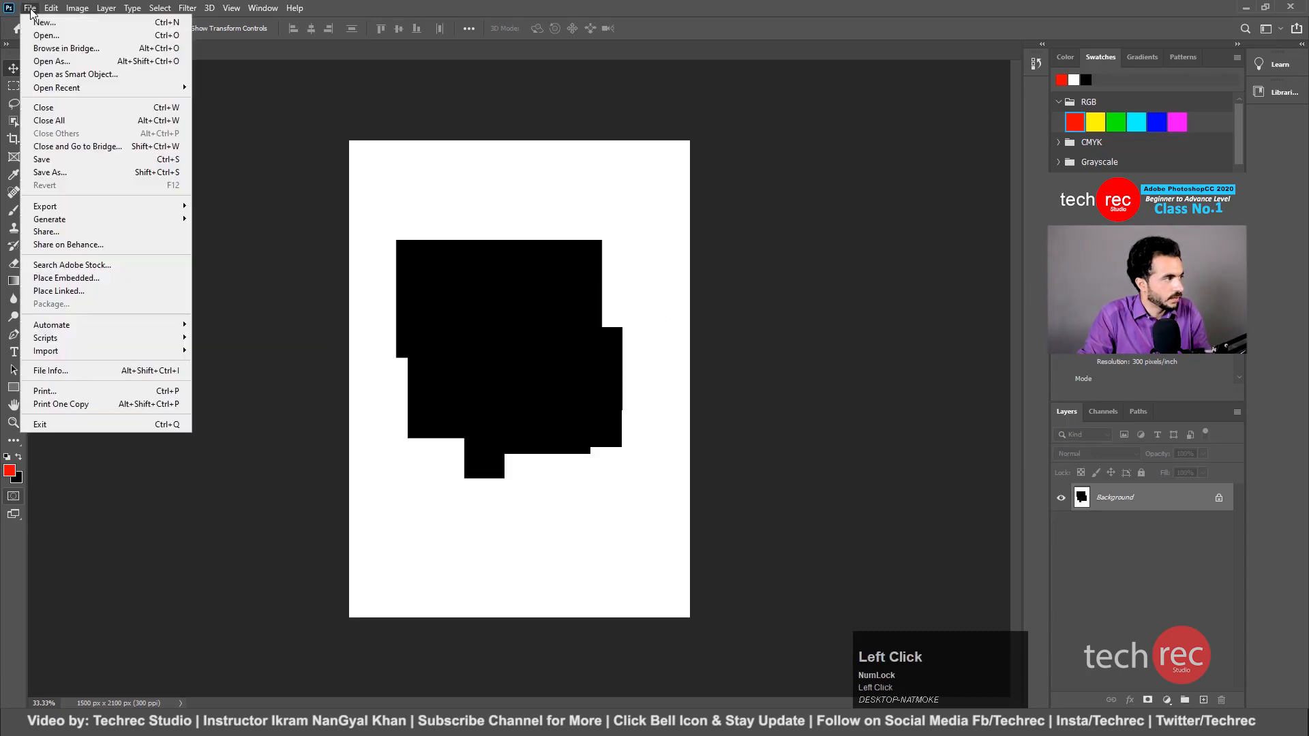
click(362, 269)
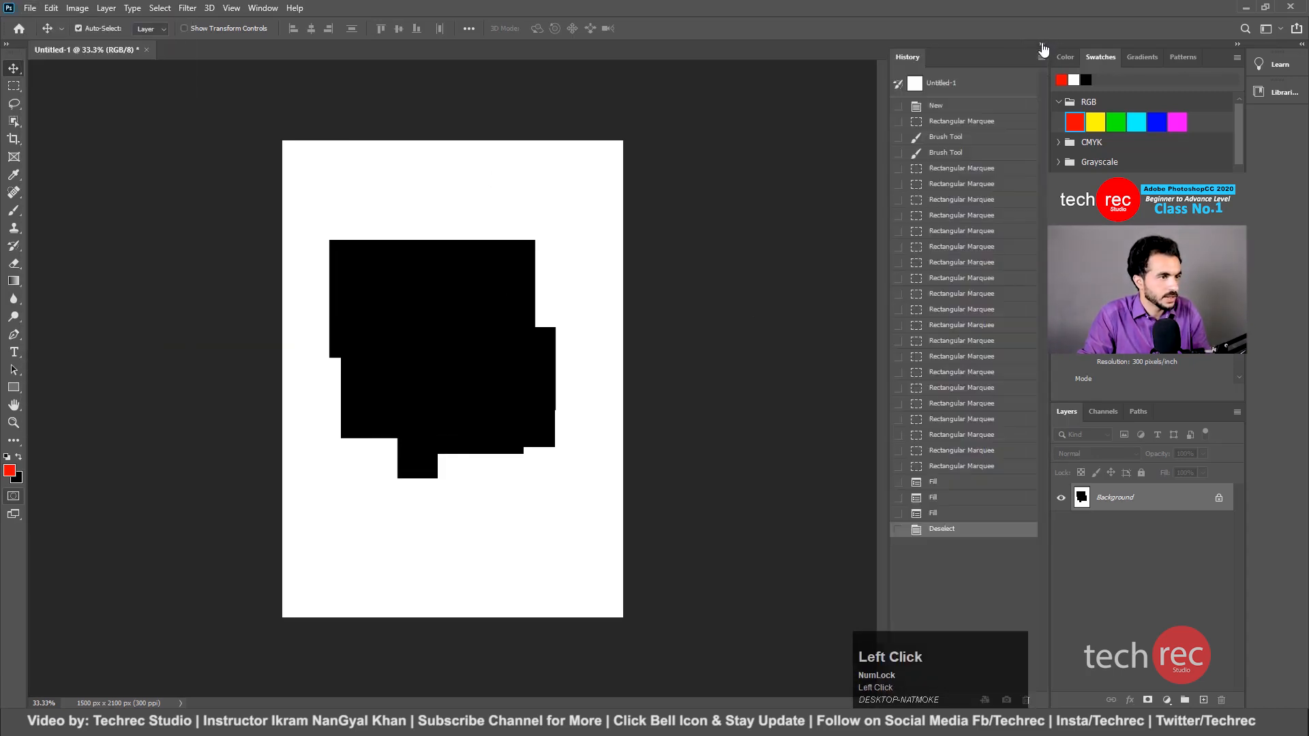
click(1042, 44)
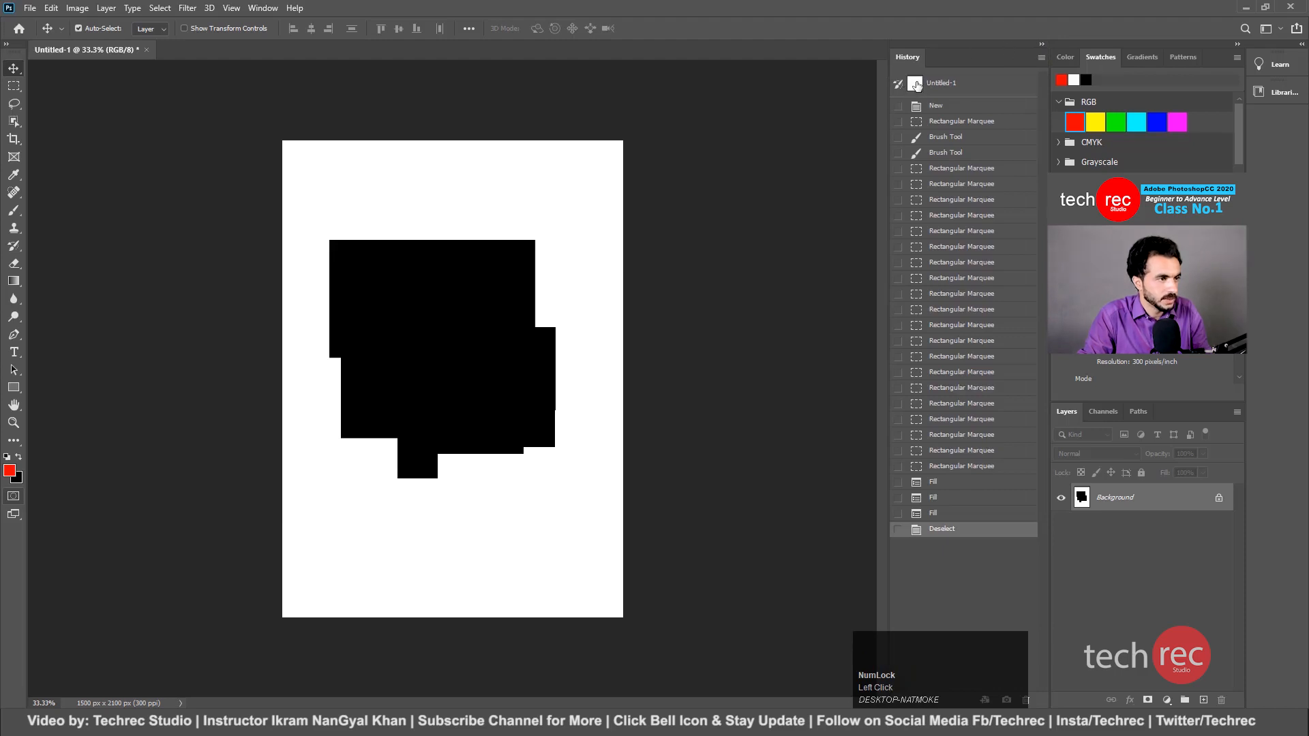
click(917, 84)
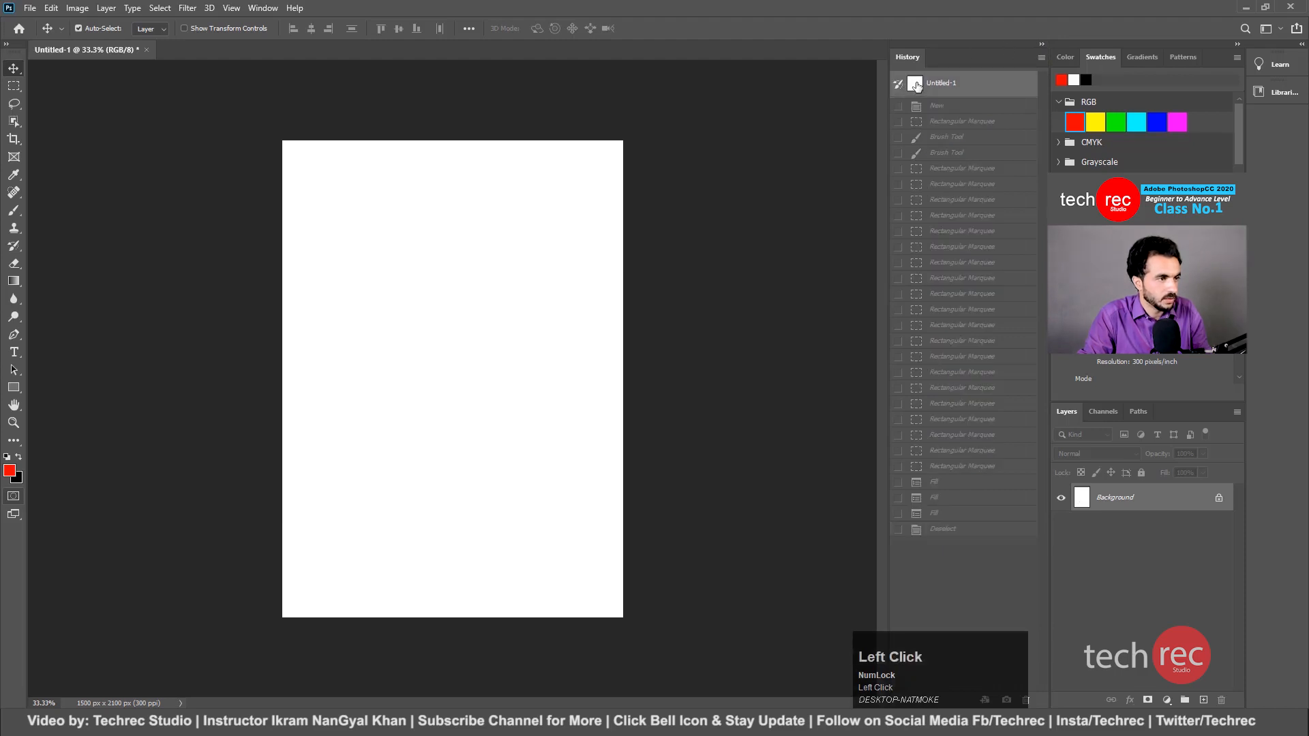
click(1041, 45)
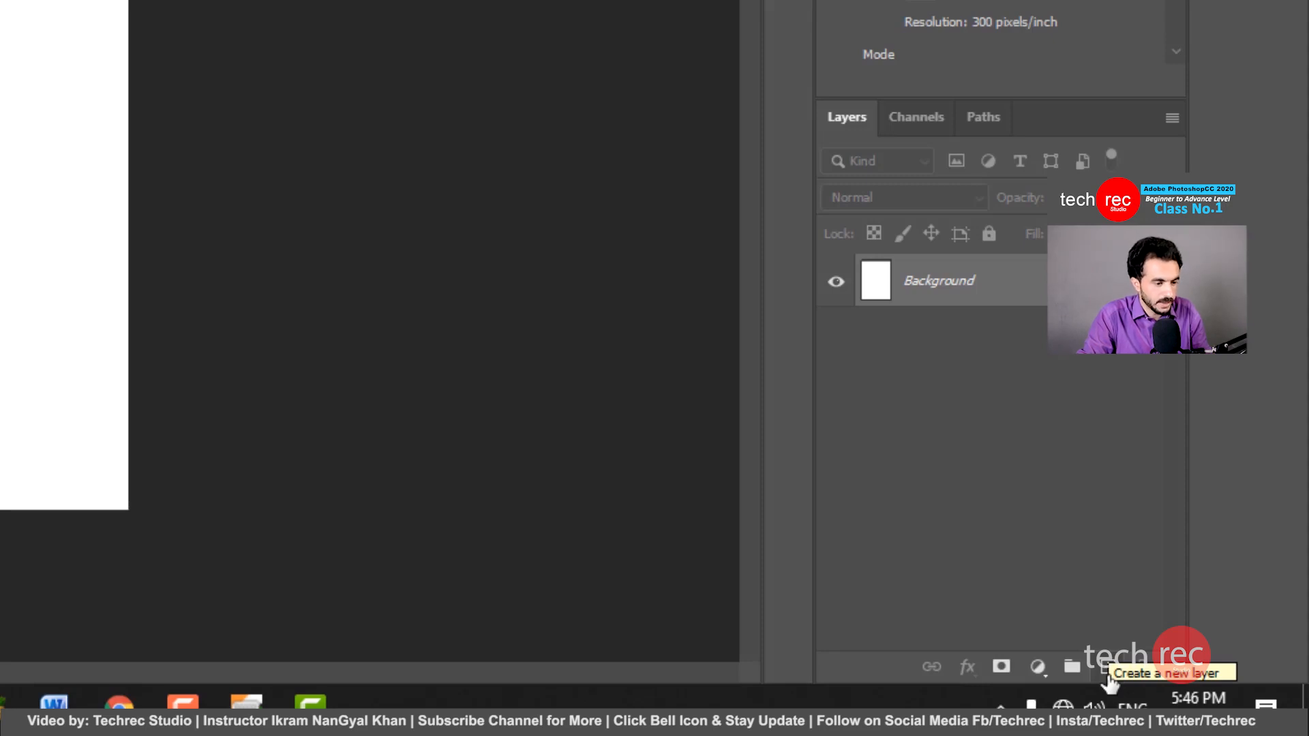
Create a new layer above the Background and draw a rectangular selection in the canvas's upper middle with the Rectangular Marquee tool.
click(1106, 669)
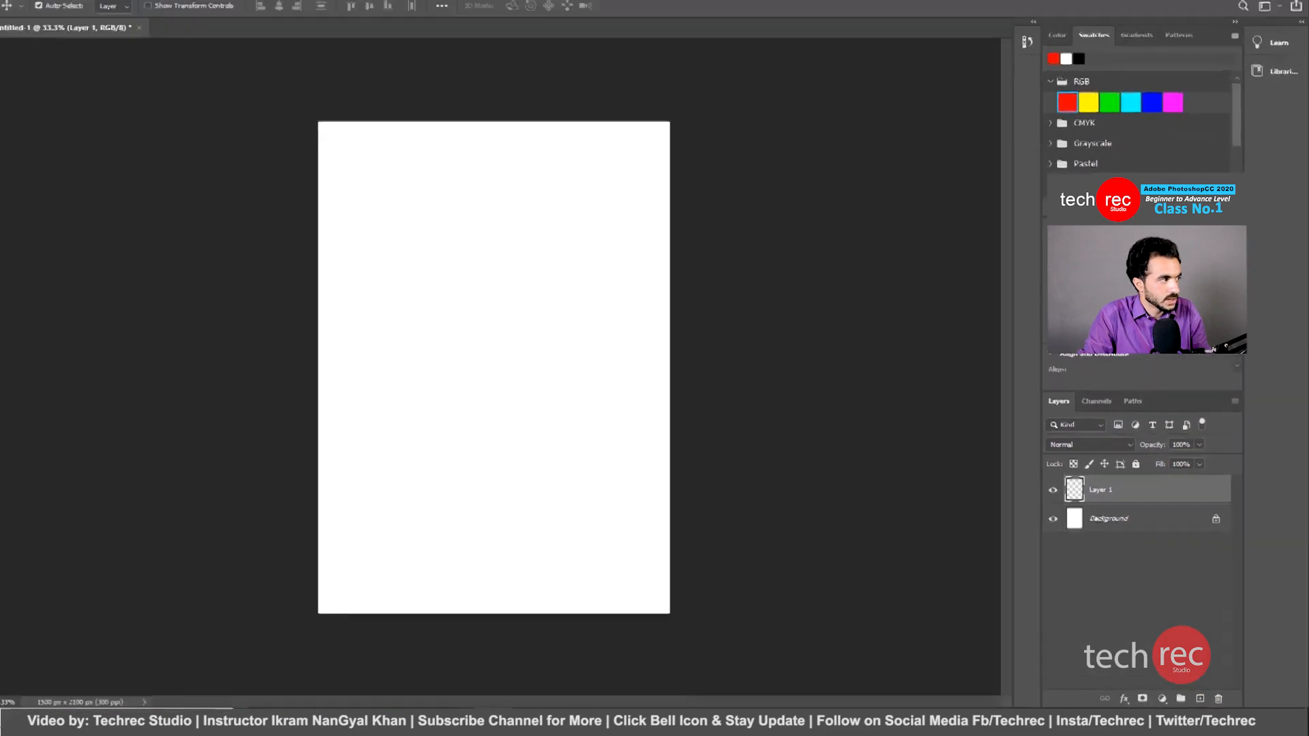
click(13, 85)
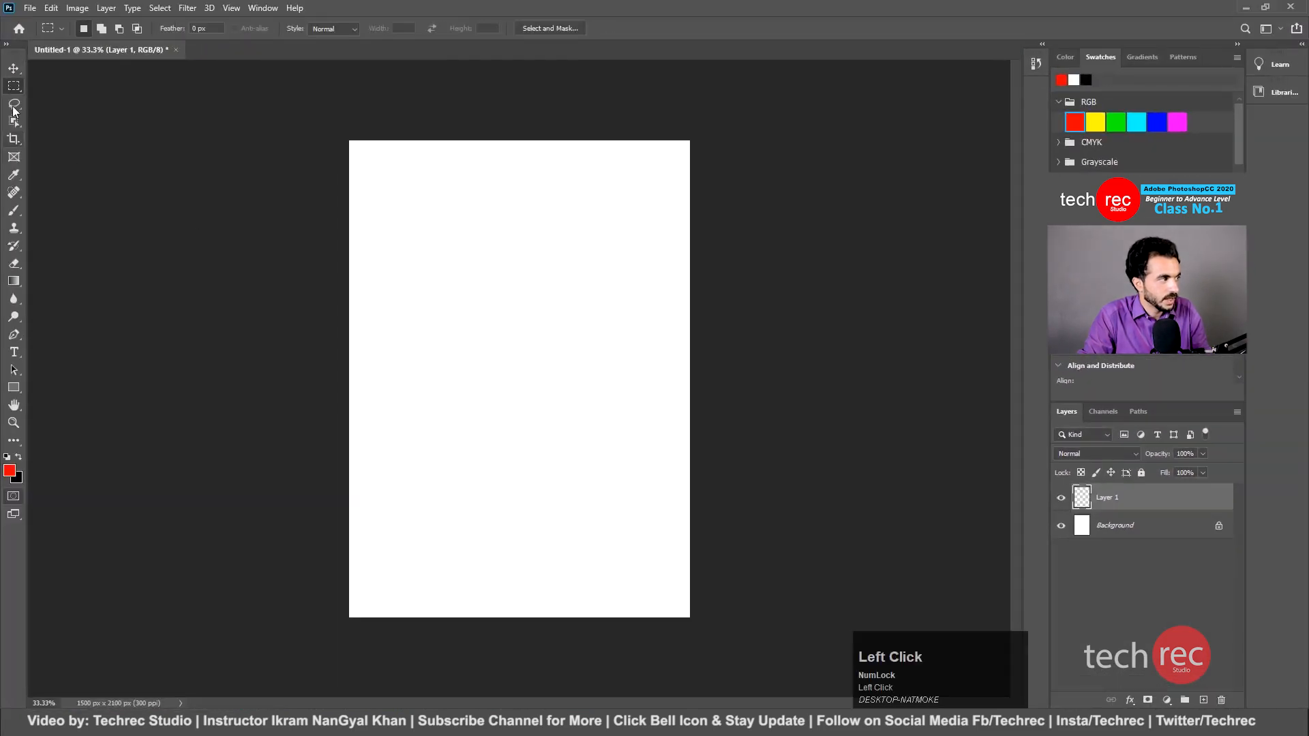
click(12, 92)
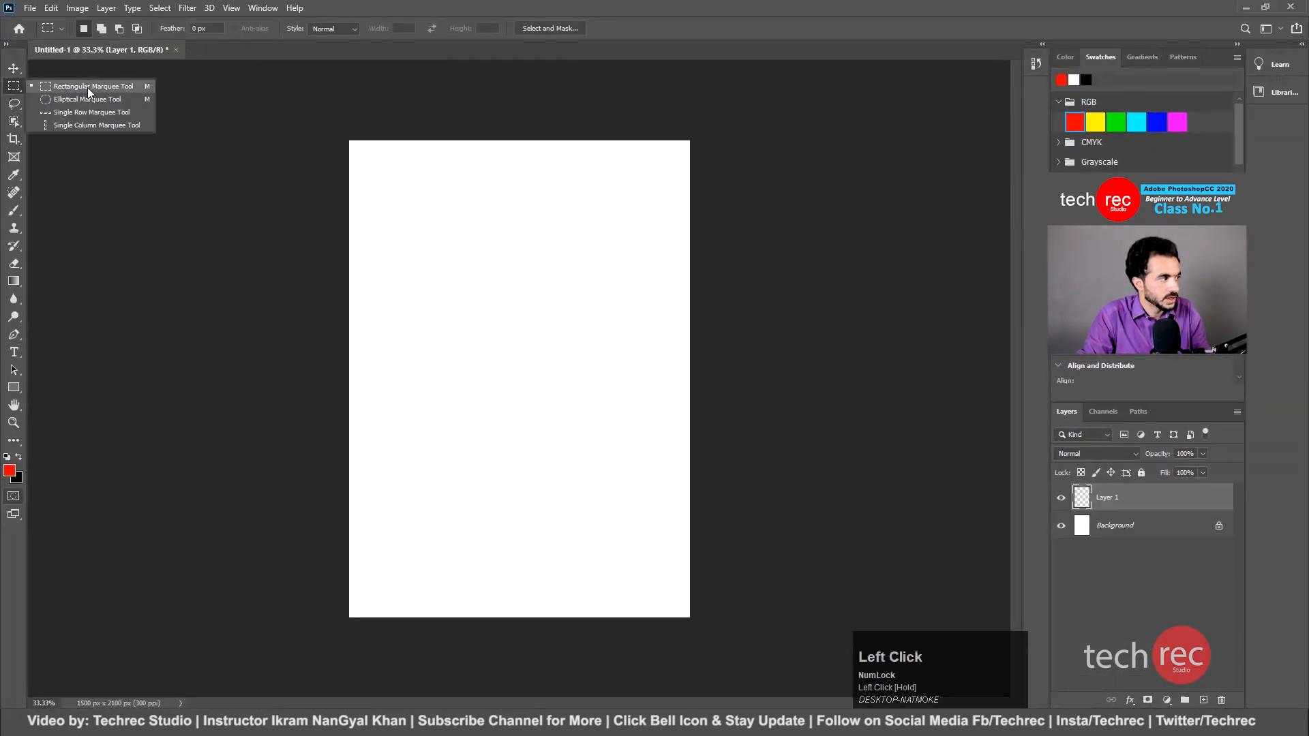
click(87, 87)
drag(434, 267, 592, 397)
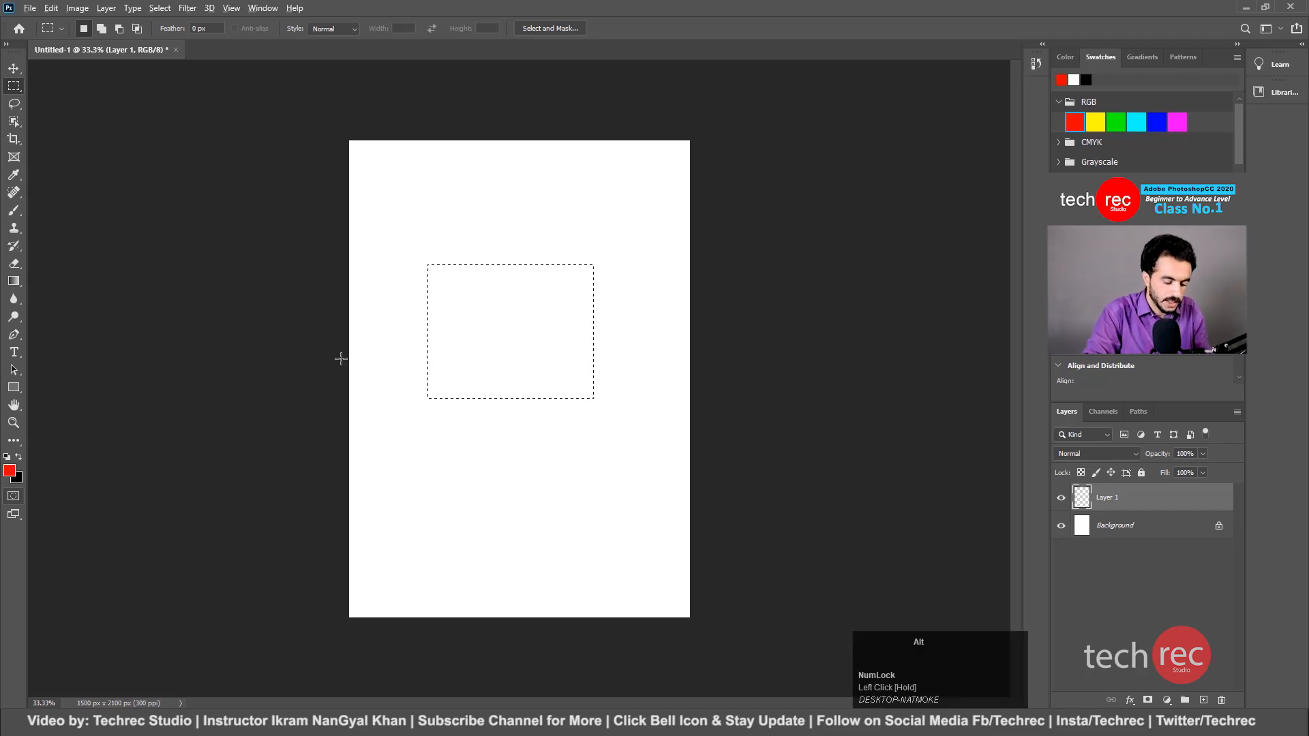
Fill the rectangular selection on the new layer with the red foreground colour and deselect it.
key(alt+BackSpace)
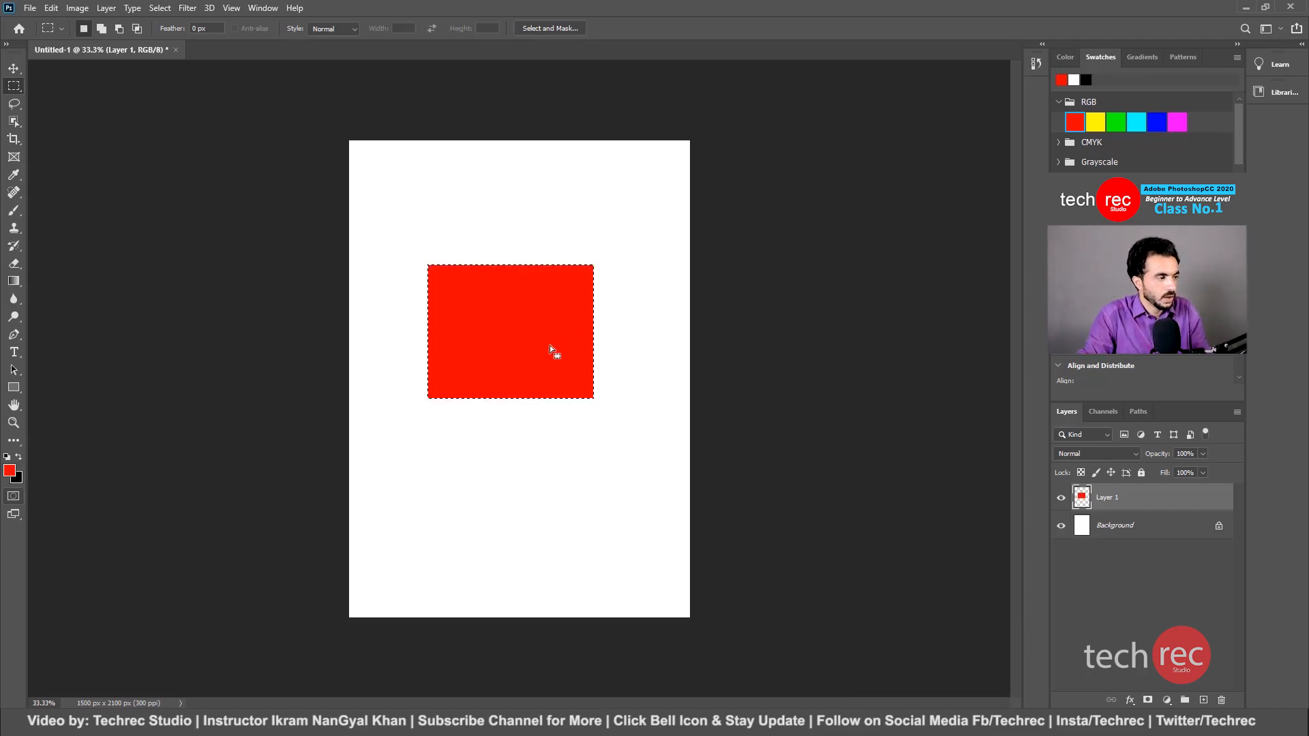
key(ctrl+d)
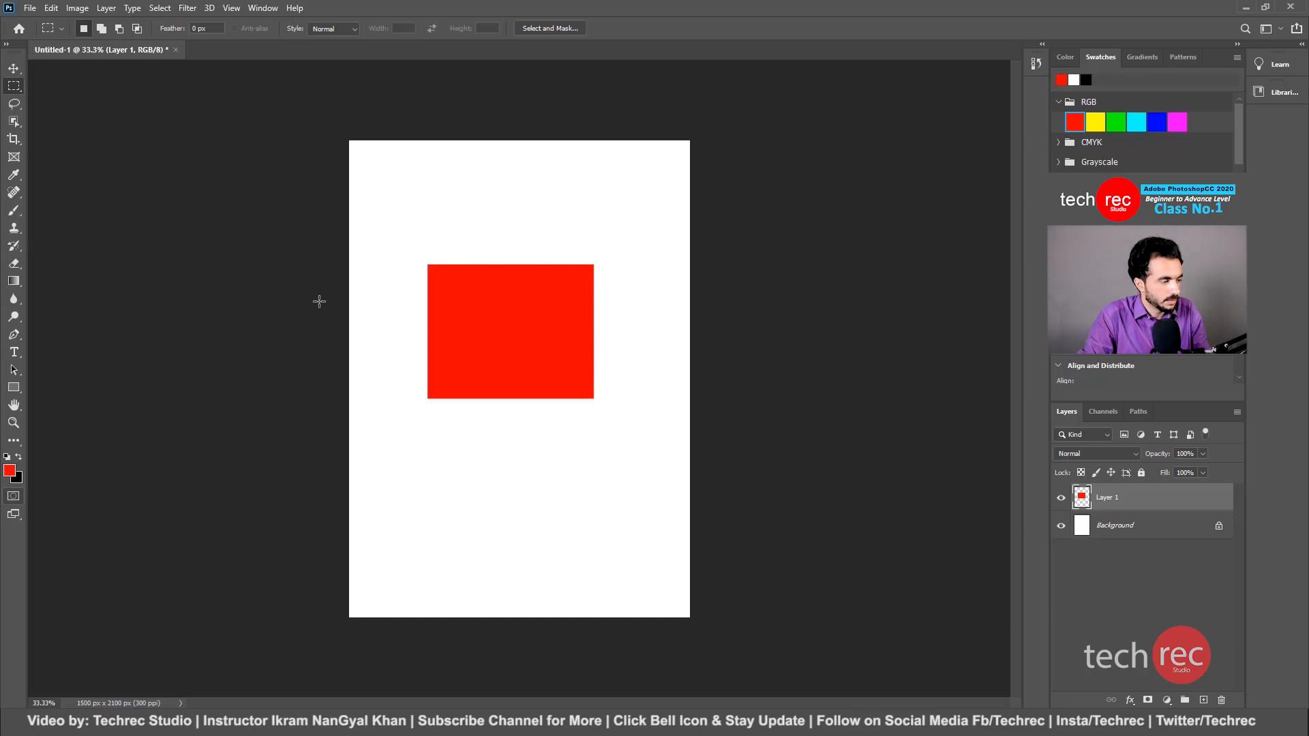
Move the red rectangle on Layer 1 around the canvas with the Move tool, ending in the upper part.
key(v)
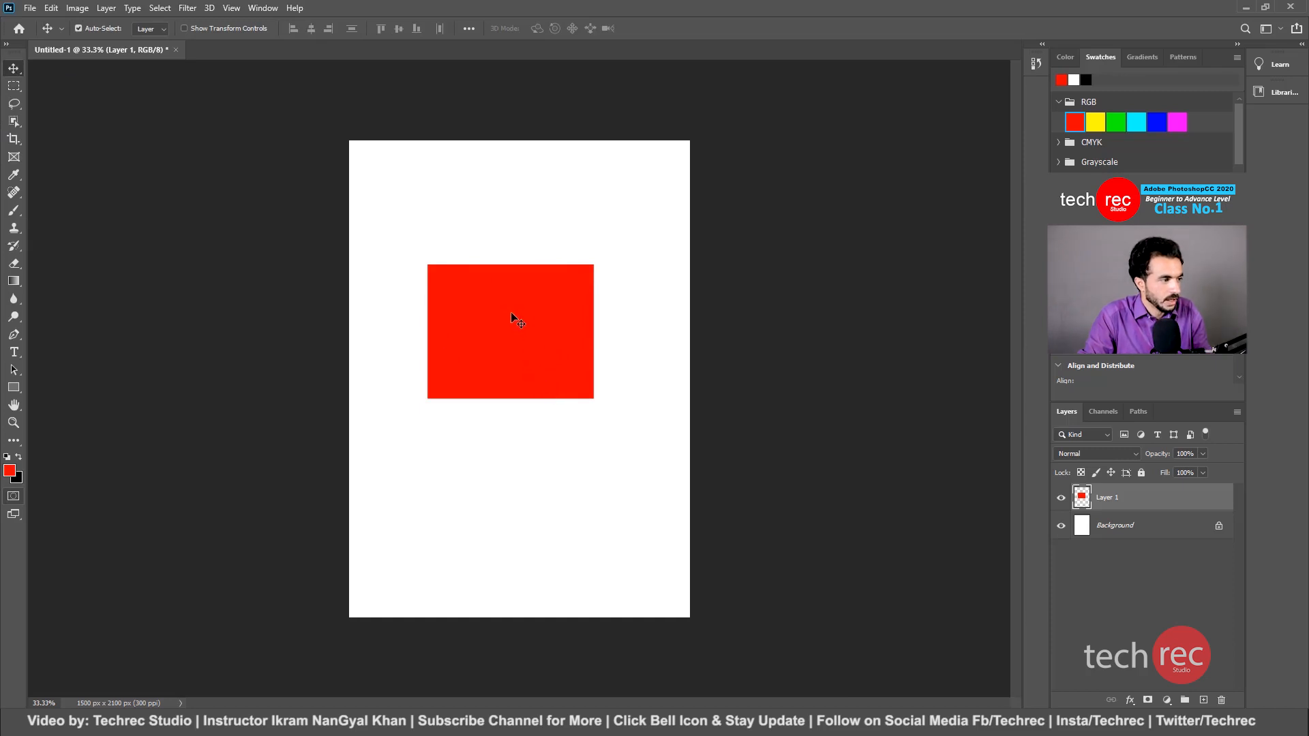
mouse_move(536, 337)
mouse_down()
mouse_move(583, 341)
mouse_move(633, 406)
mouse_move(555, 454)
mouse_move(536, 324)
mouse_up()
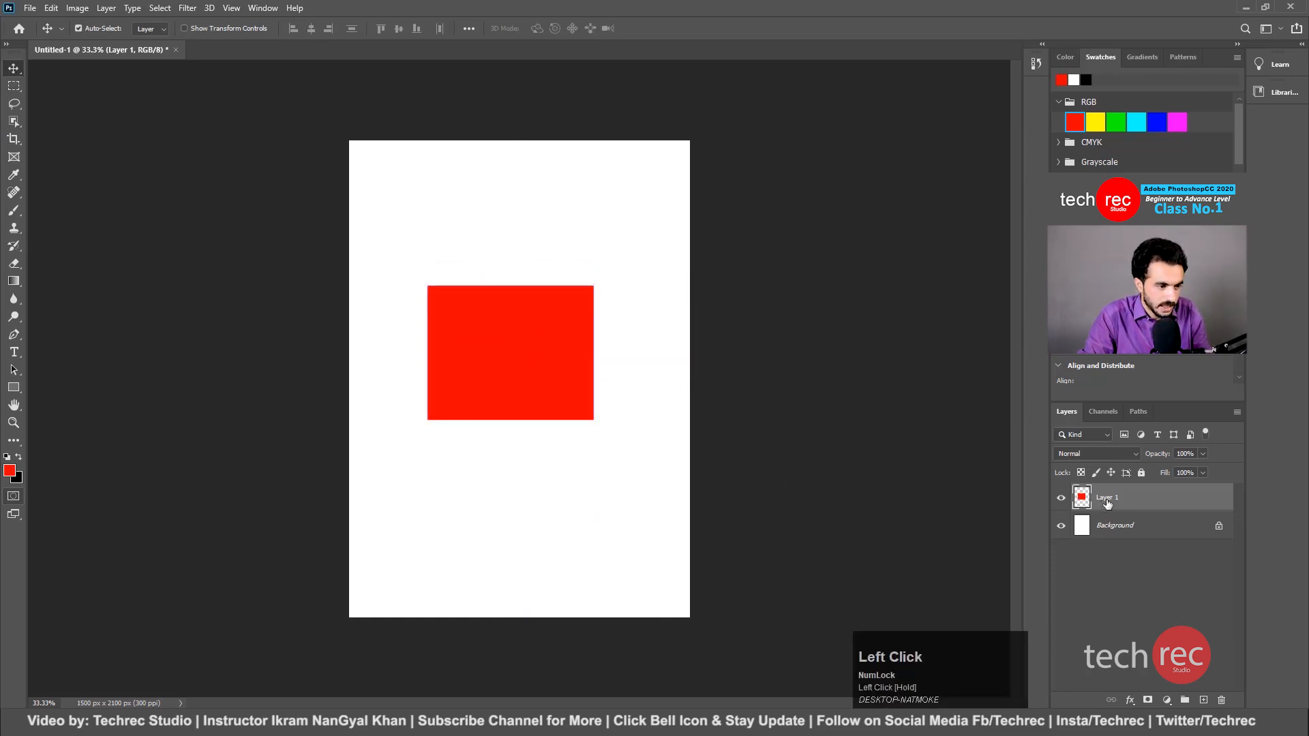
drag(512, 368, 532, 311)
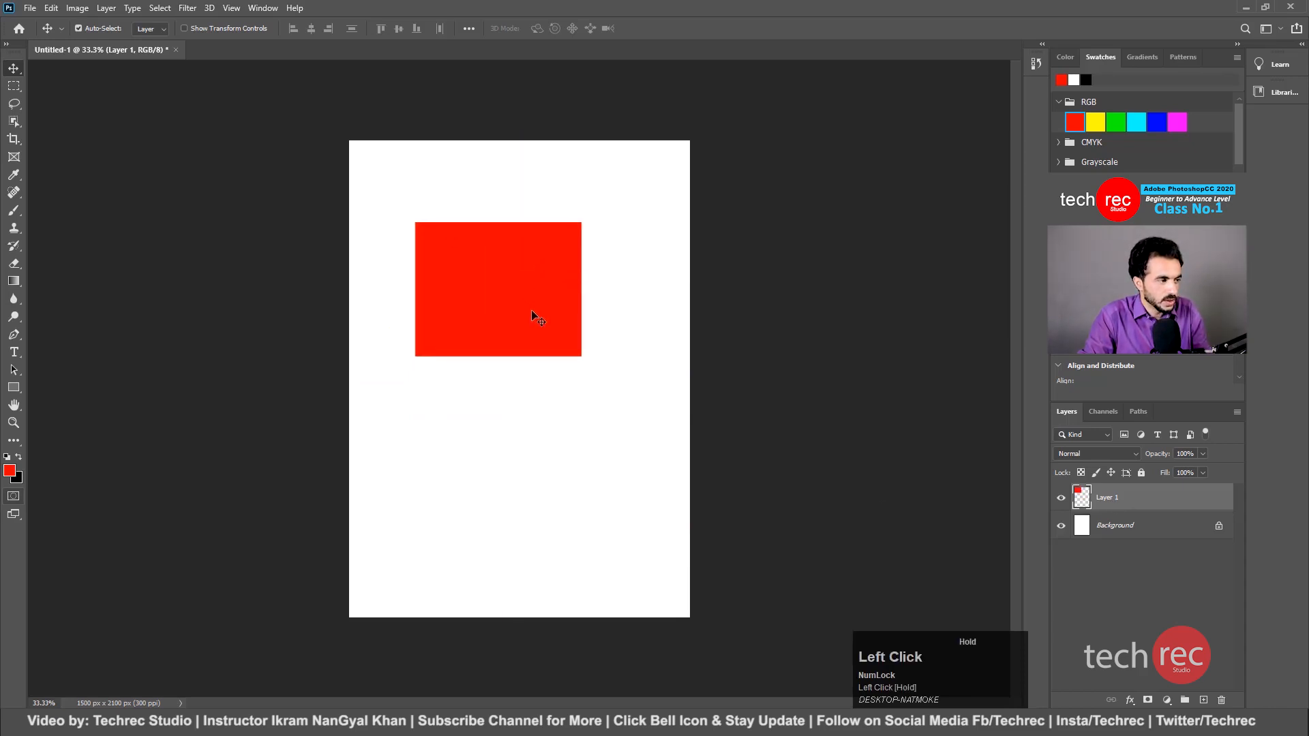
Draw a rectangular selection below the red rectangle on Layer 1, fill it with the black background colour and deselect it.
click(14, 86)
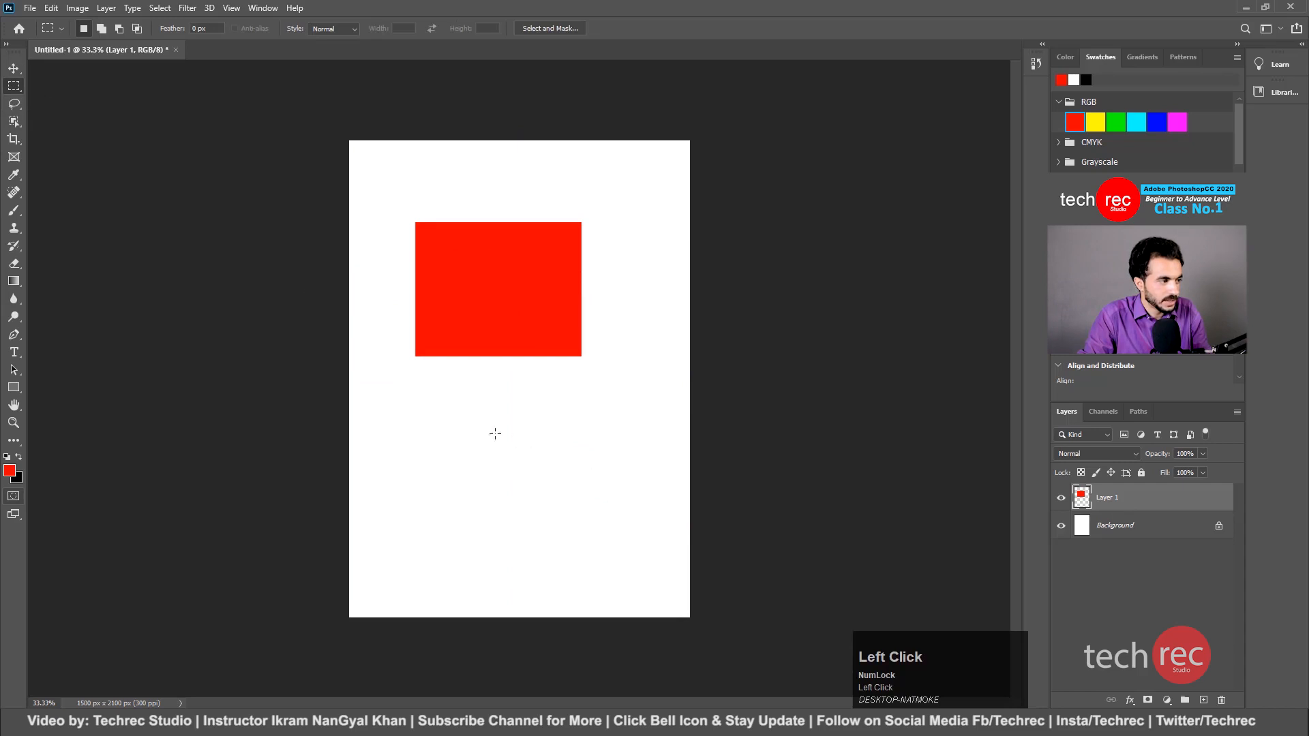
drag(462, 416, 633, 533)
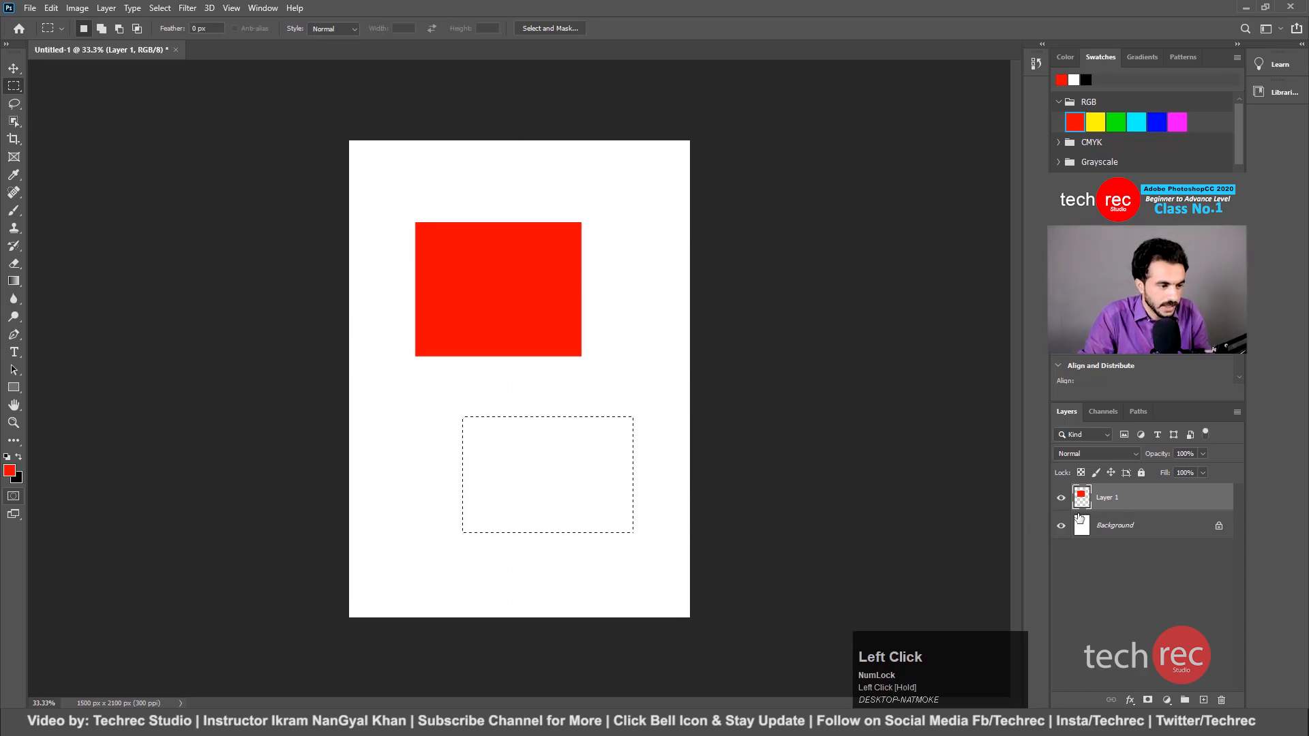
key(ctrl)
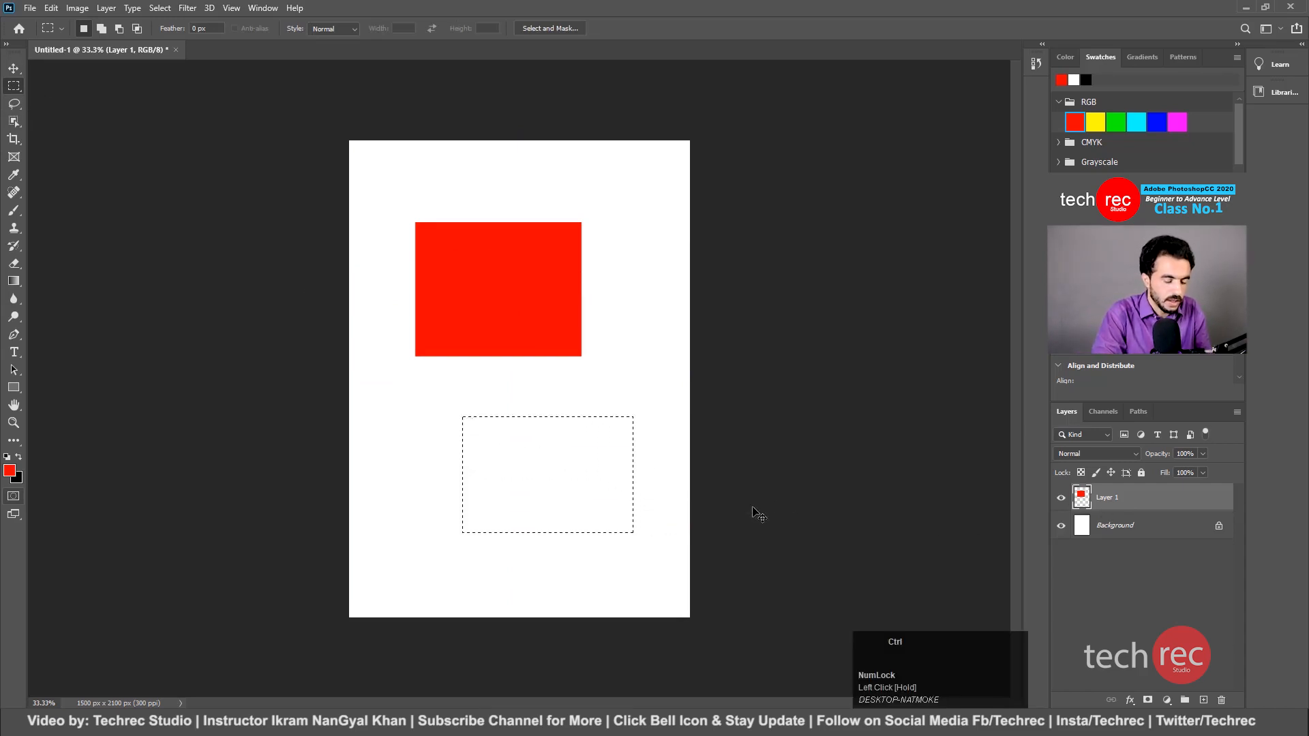
key(ctrl+BackSpace)
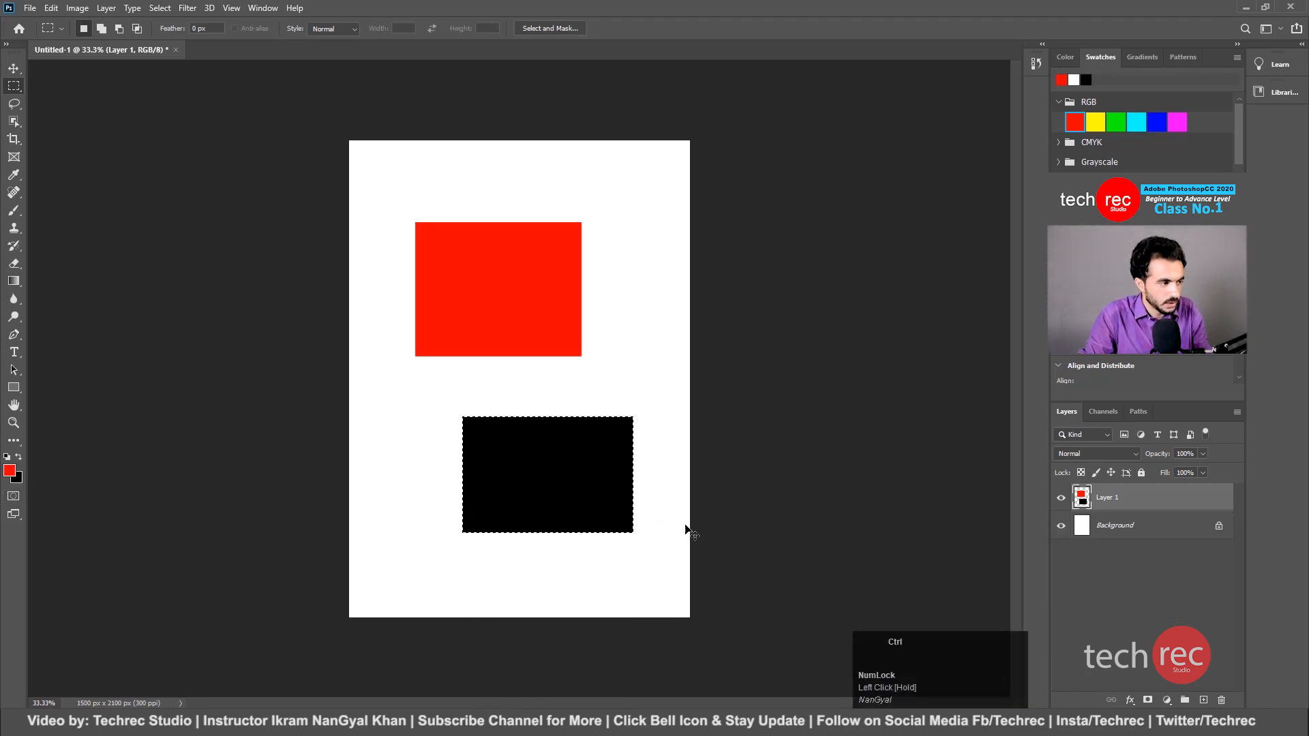
click(161, 8)
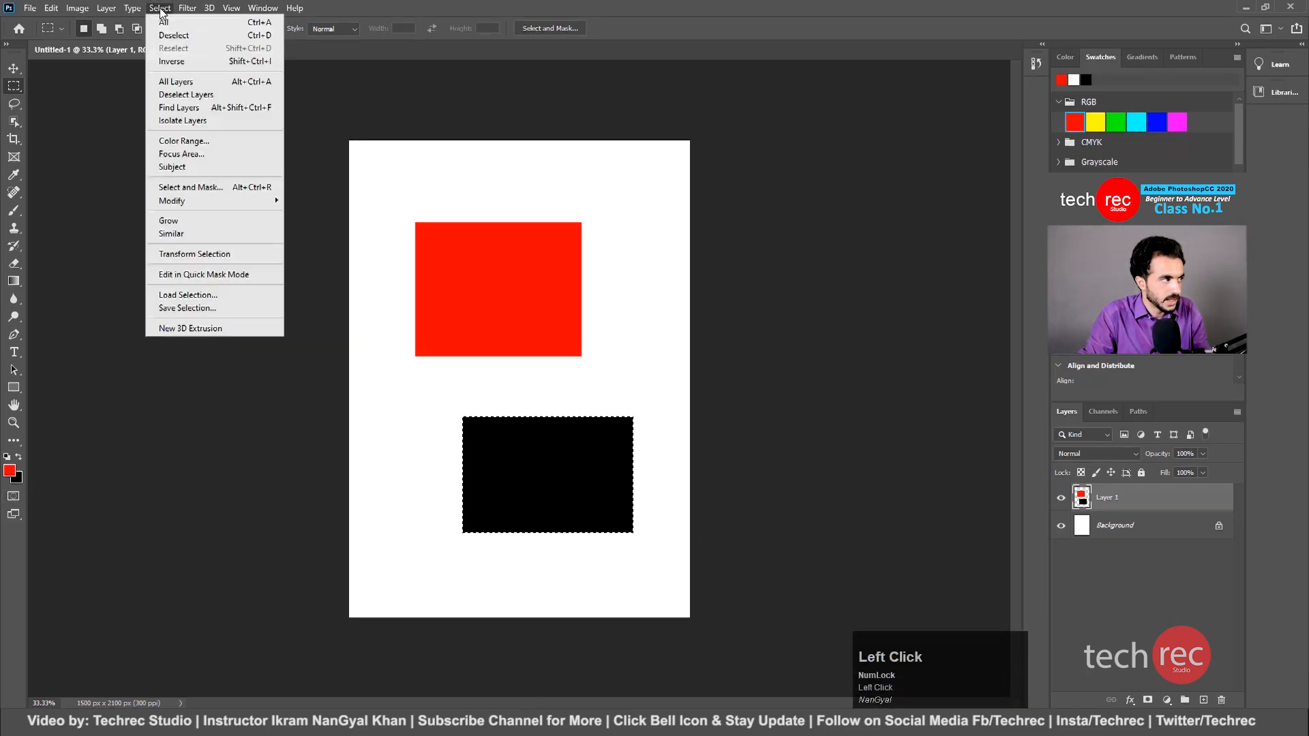
click(174, 35)
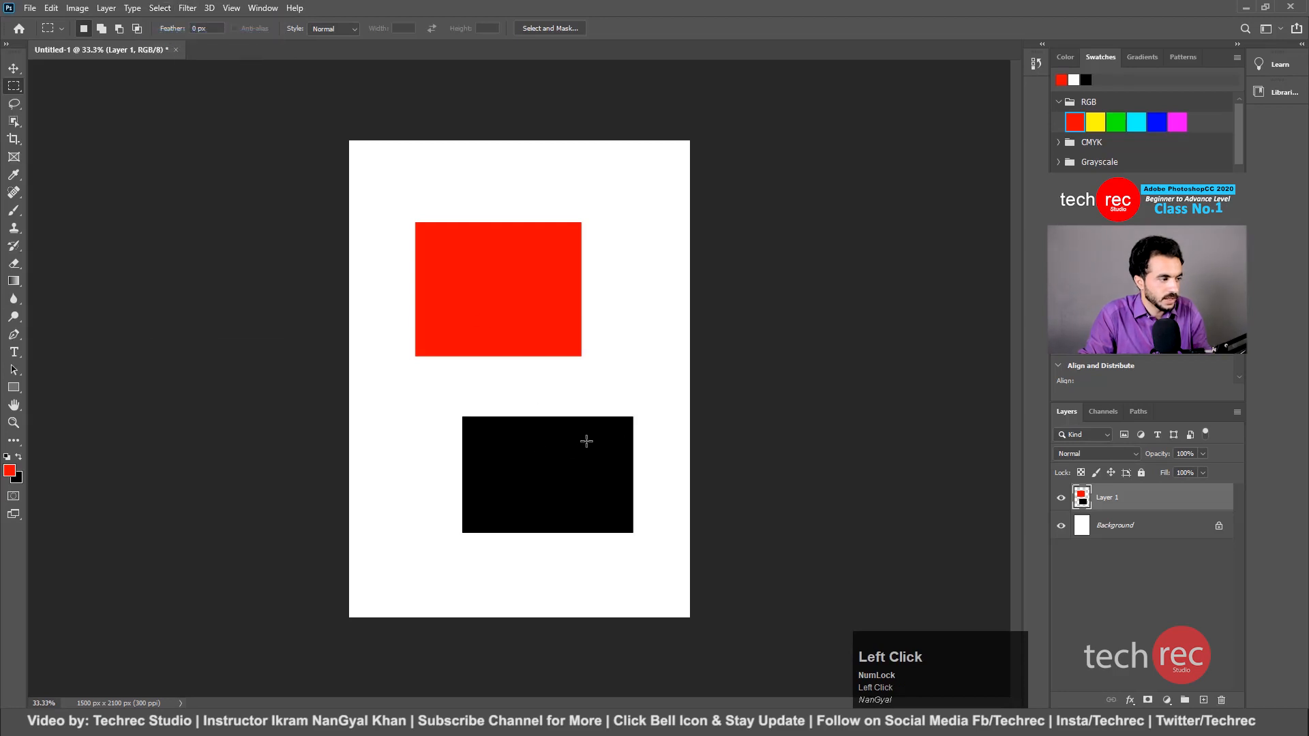
Move Layer 1 several times with the Move tool, grabbing the black and the red rectangle in turn.
click(13, 69)
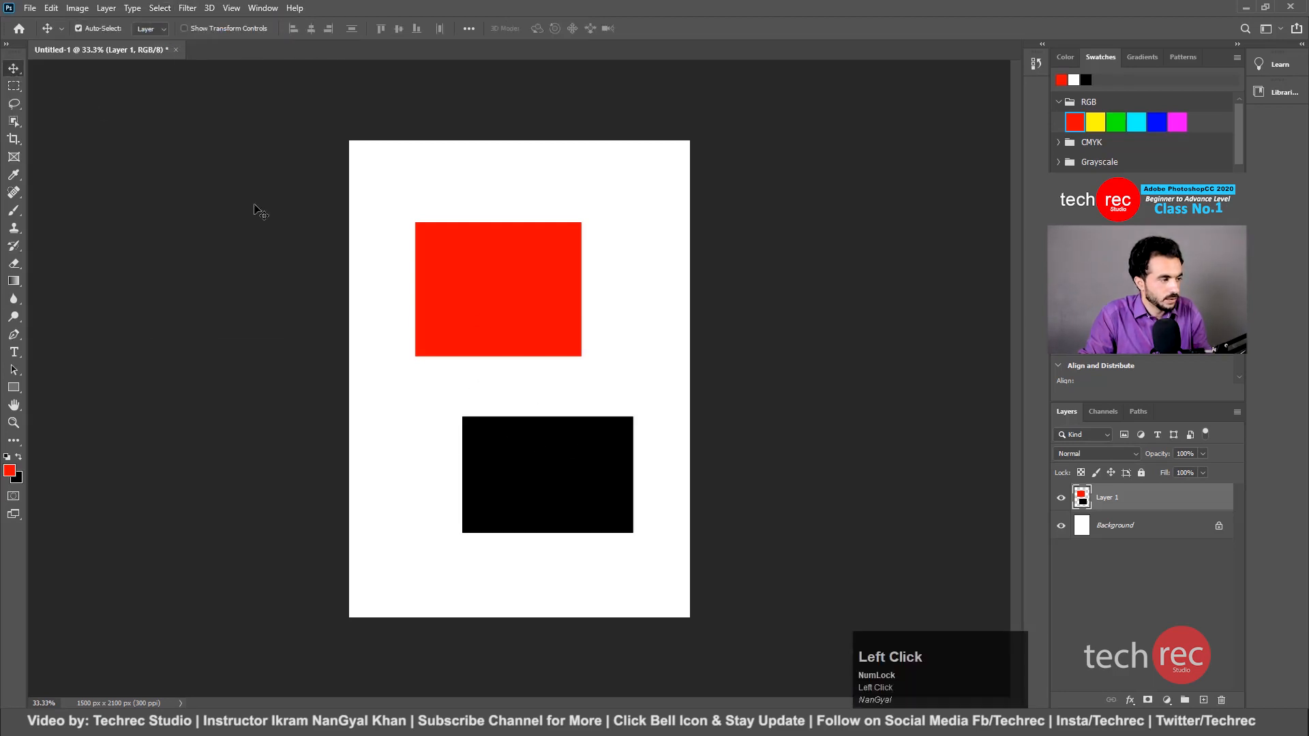
drag(555, 488, 573, 459)
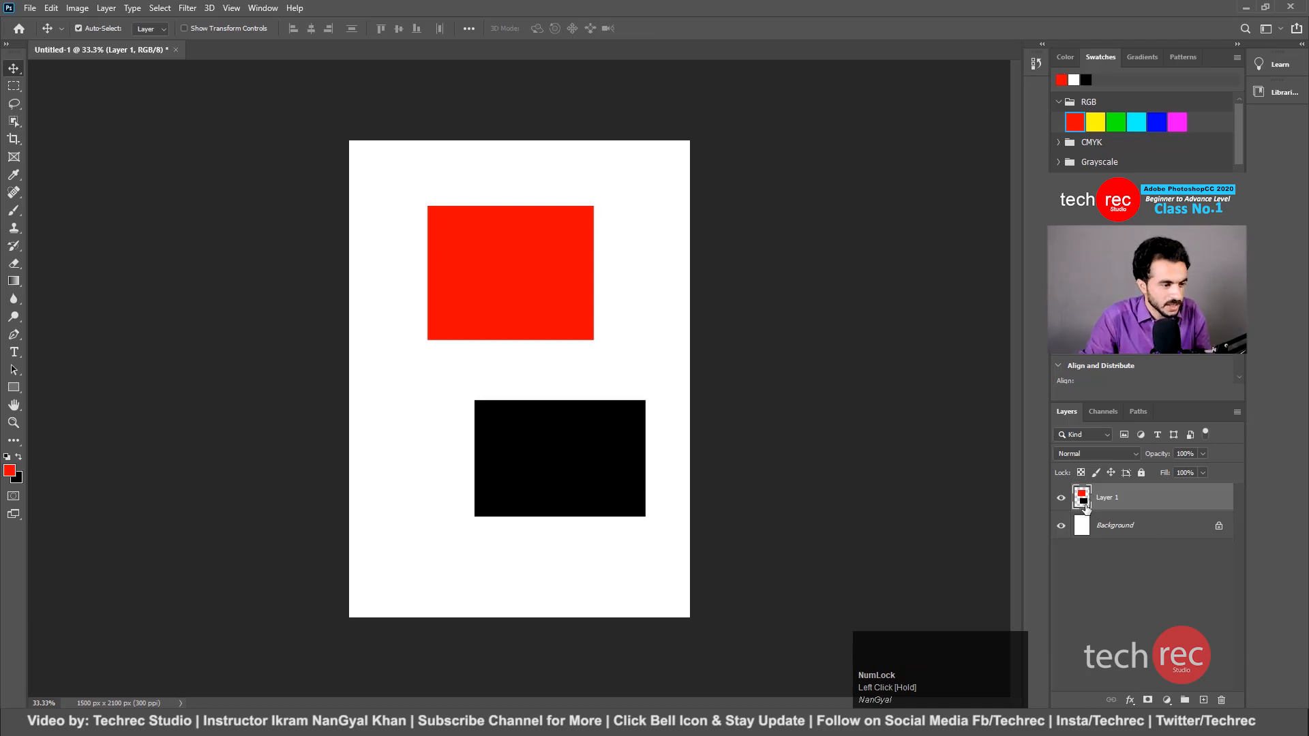
drag(582, 463, 549, 447)
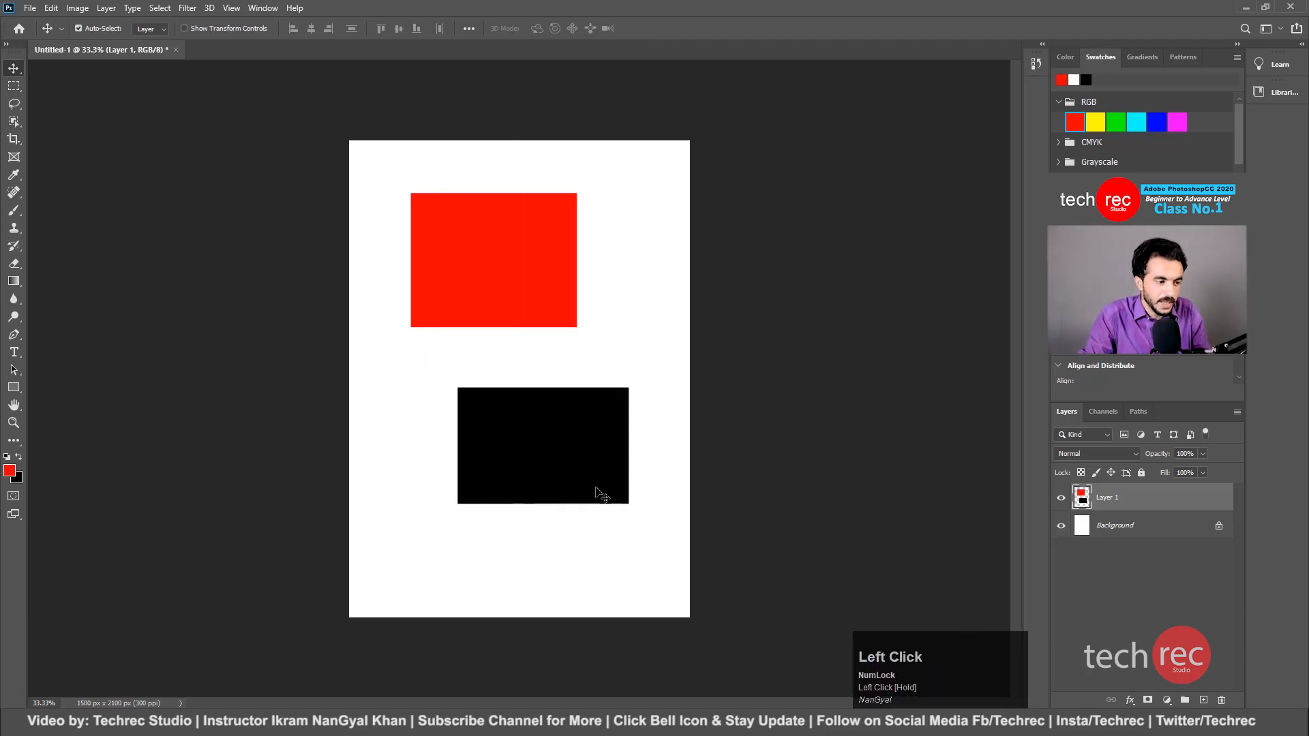
click(511, 290)
drag(510, 288, 518, 312)
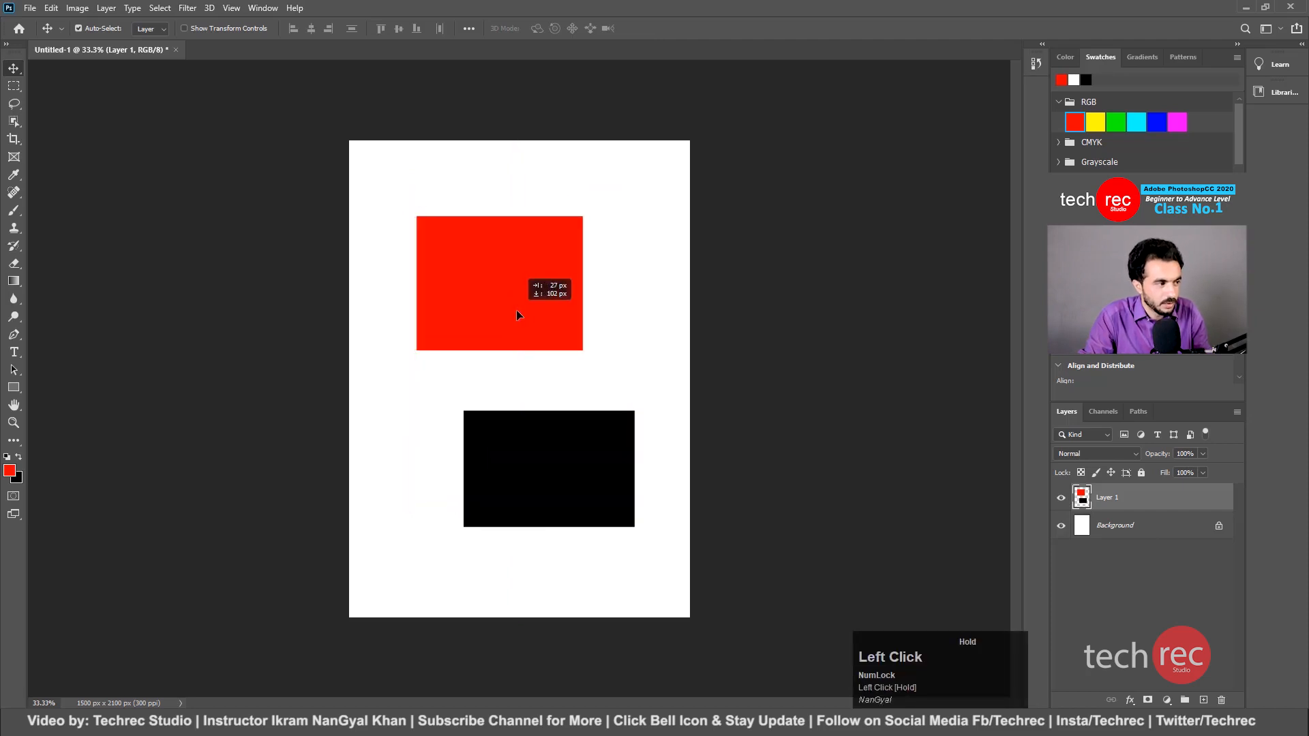
drag(579, 444, 583, 406)
Undo the Layer 1 moves, the black fill and the lower selection, keeping only the red rectangle.
key(ctrl)
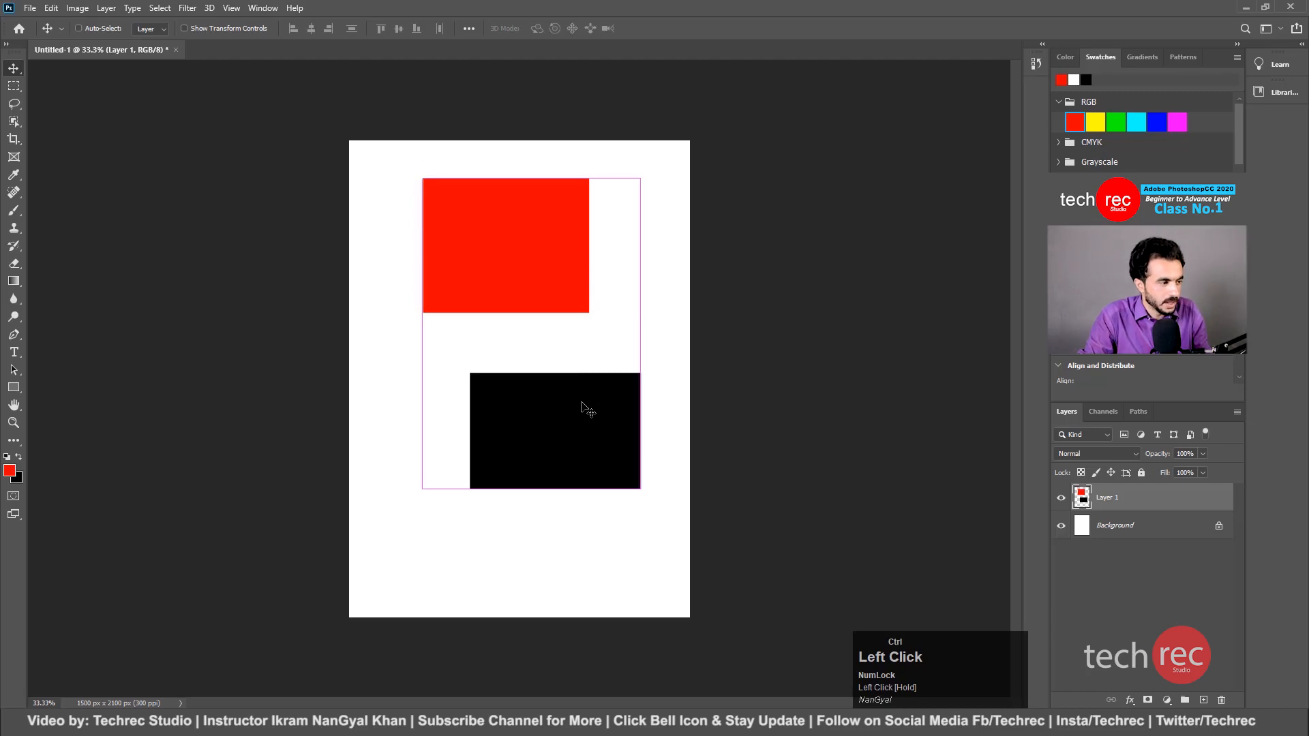
key(ctrl+z)
key(ctrl+z)
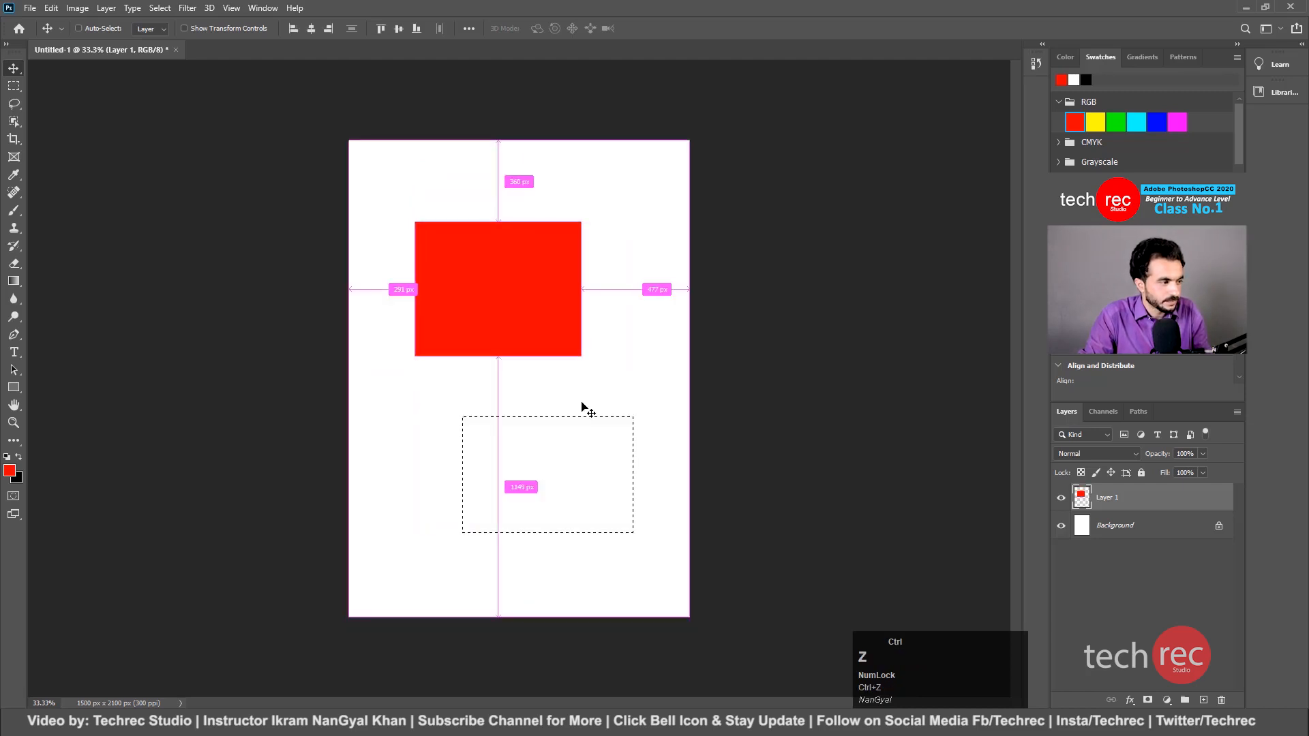
key(ctrl+z)
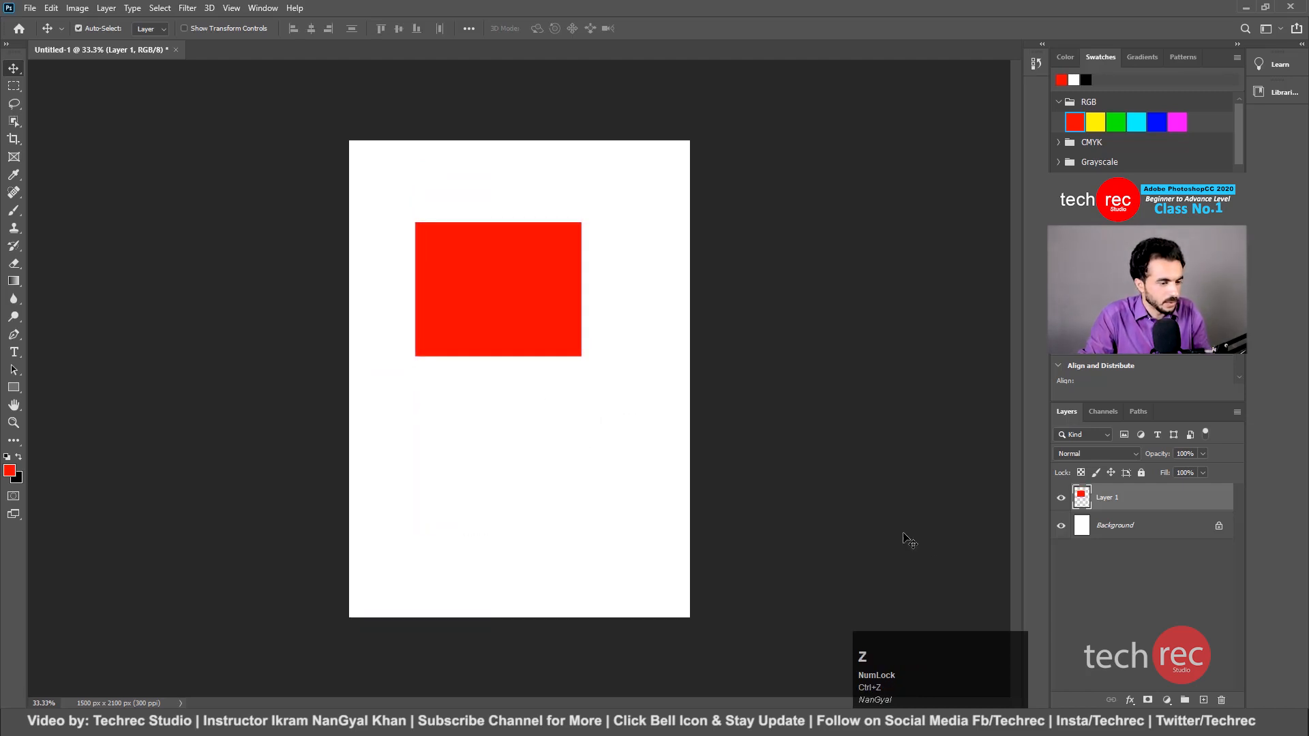
Create a new layer above Layer 1, fill a rectangular selection below the red shape with the black background colour, and deselect it.
click(1203, 701)
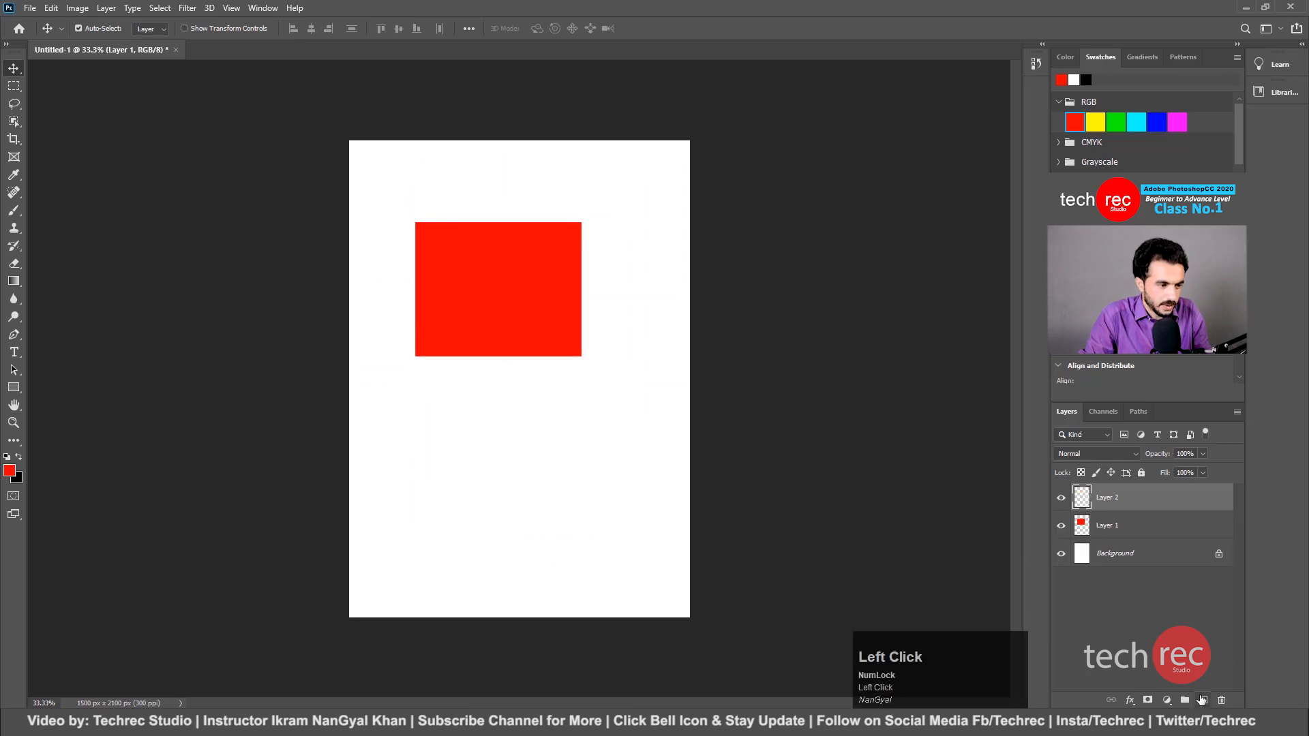
click(13, 86)
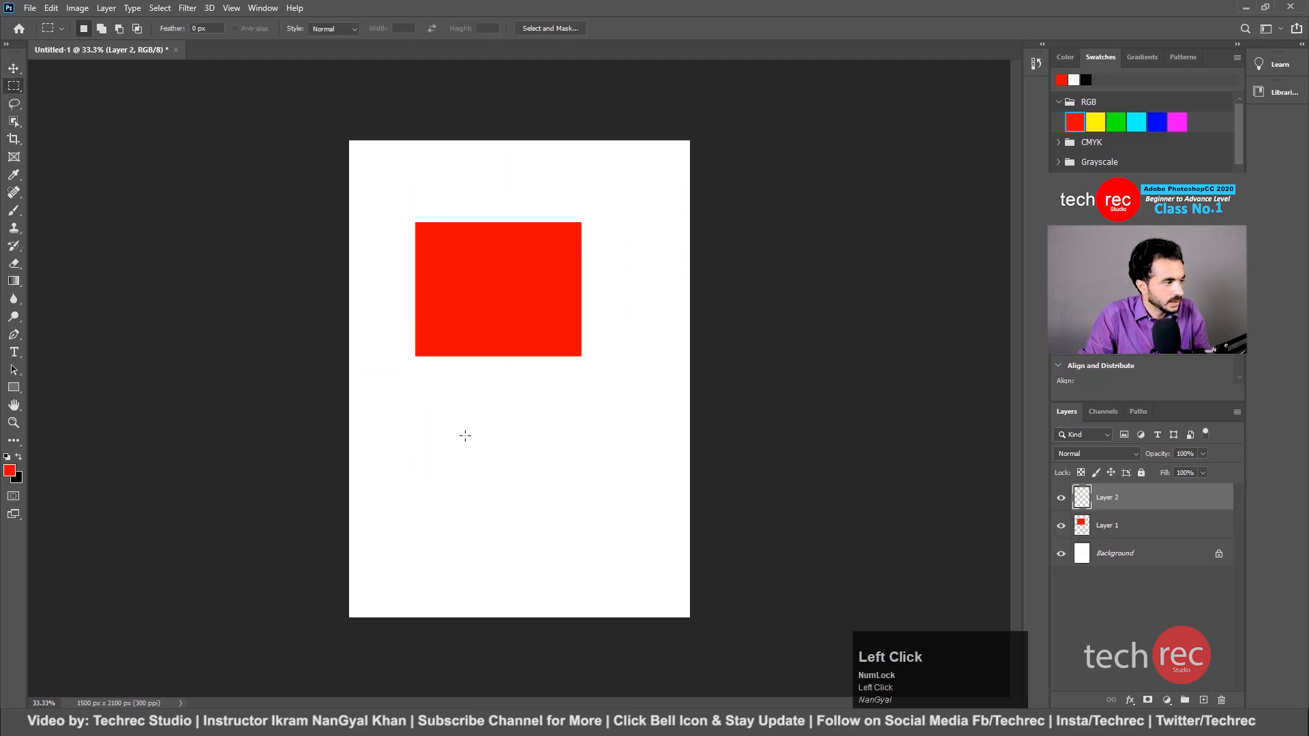
drag(429, 404, 624, 551)
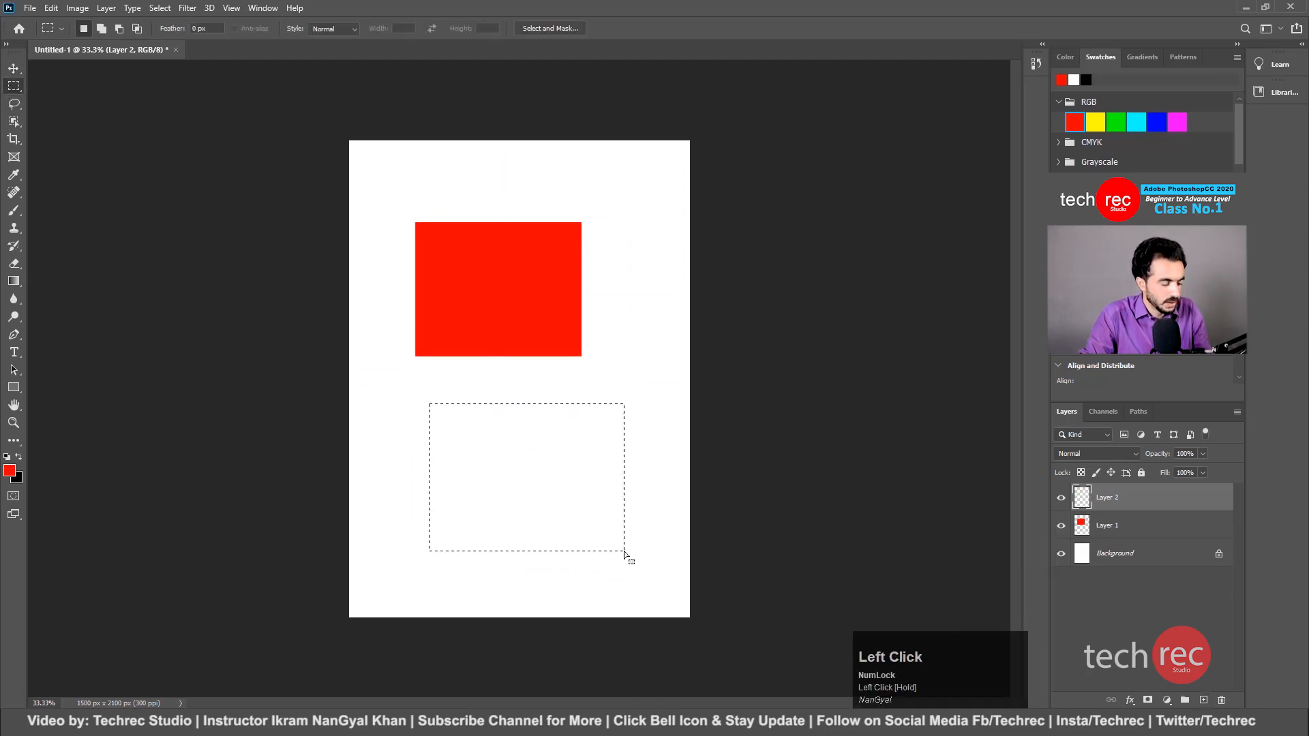
key(ctrl+BackSpace)
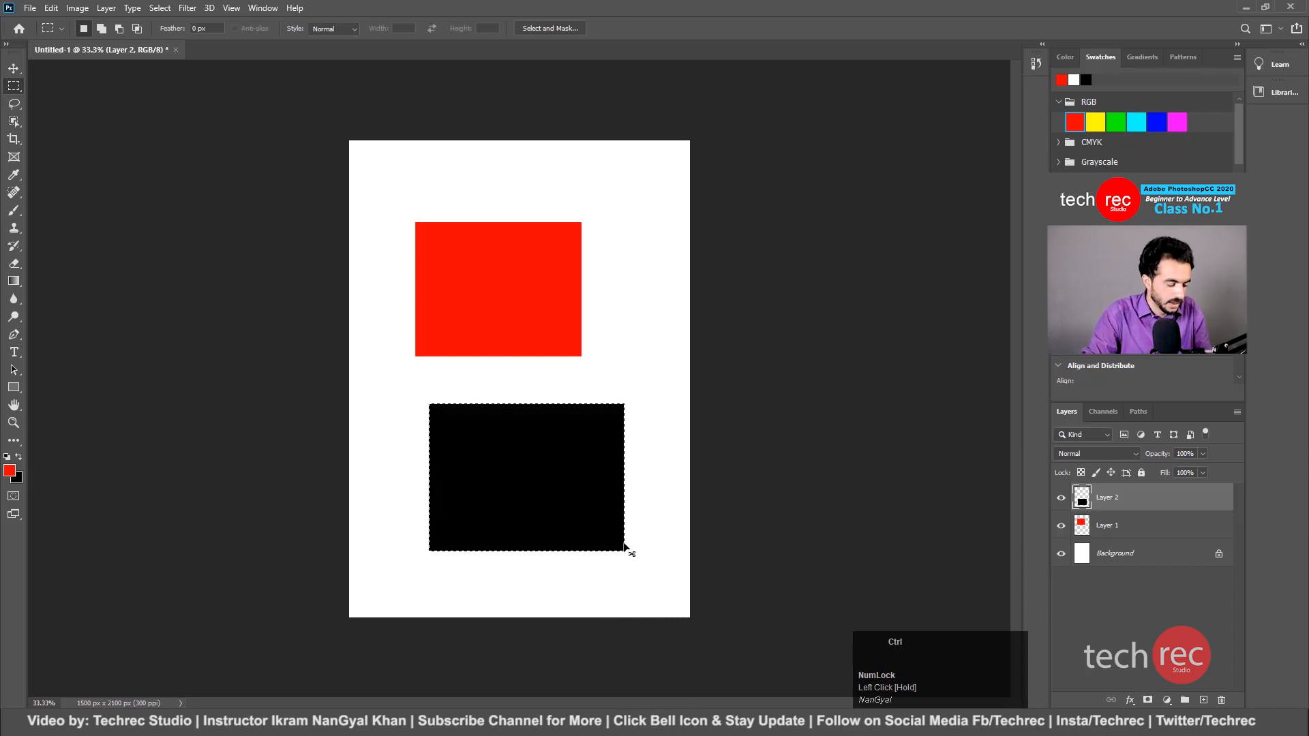
key(ctrl+d)
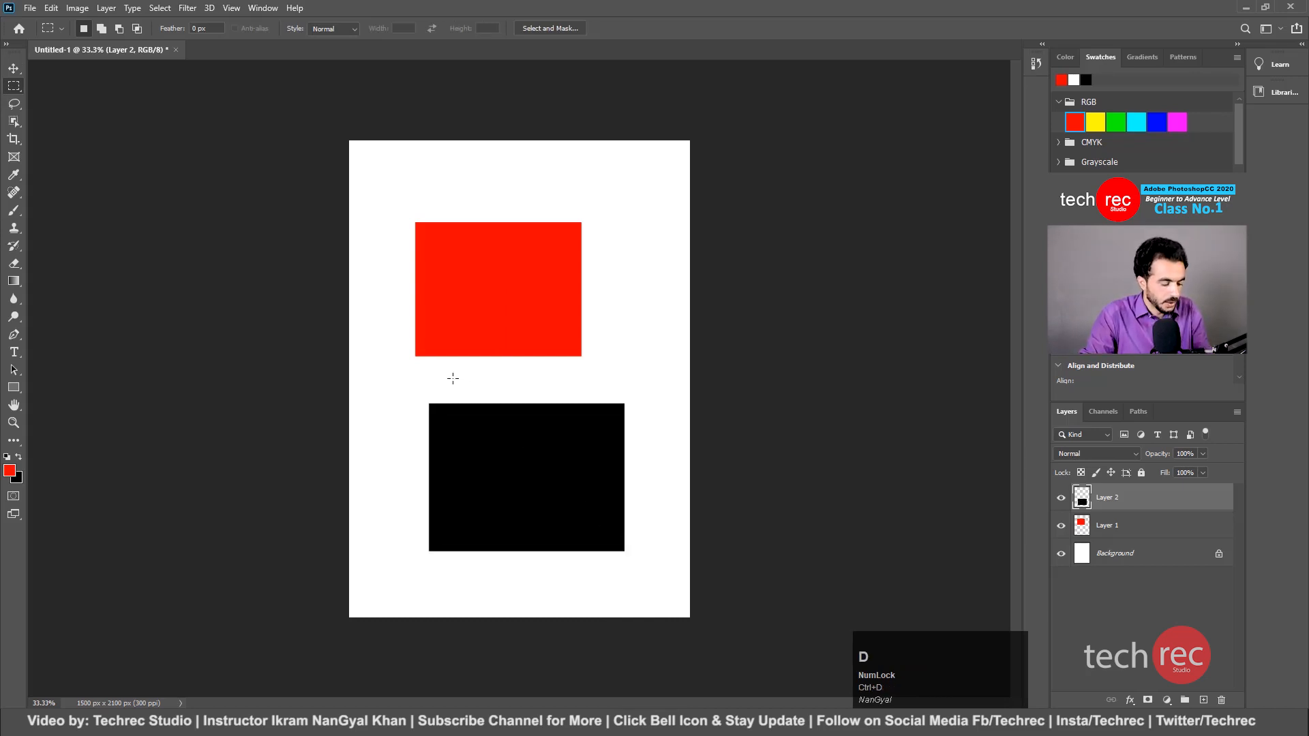
Move the black rectangle slightly left and the red rectangle toward the upper right of the canvas with Auto-Select on.
key(v)
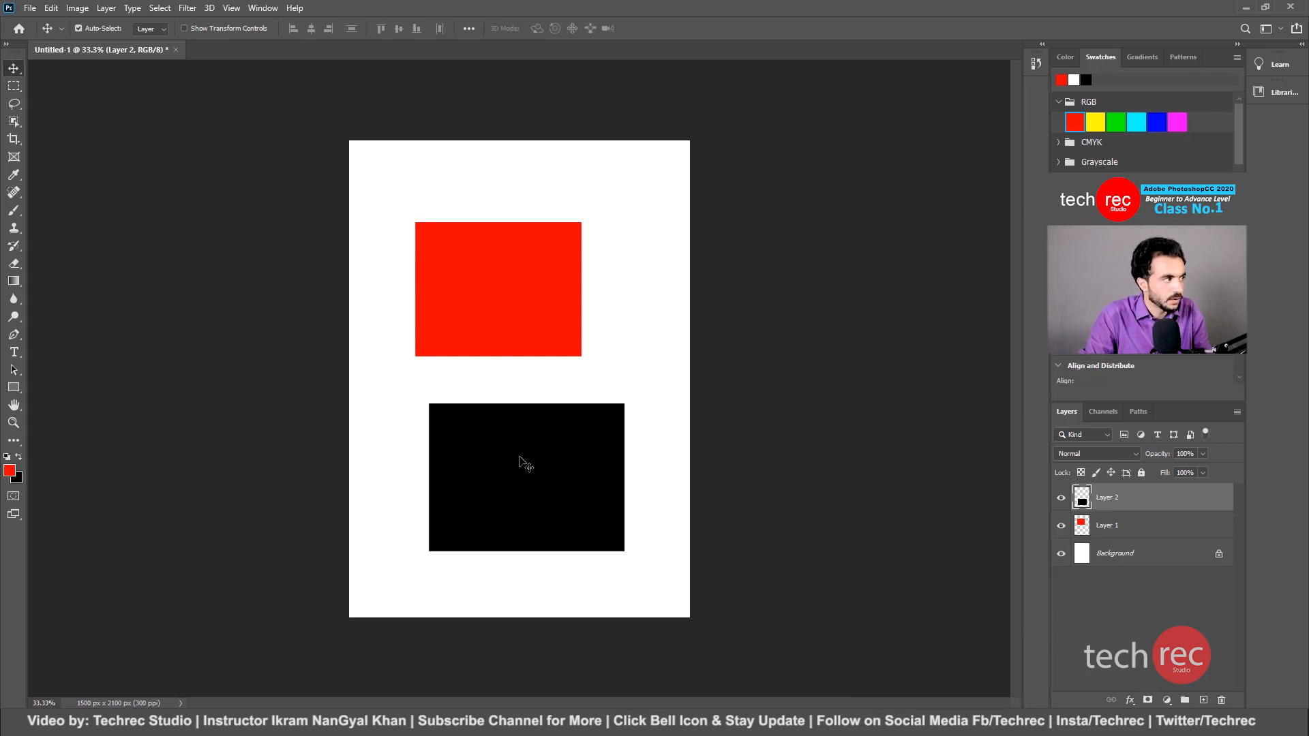
drag(549, 468, 508, 450)
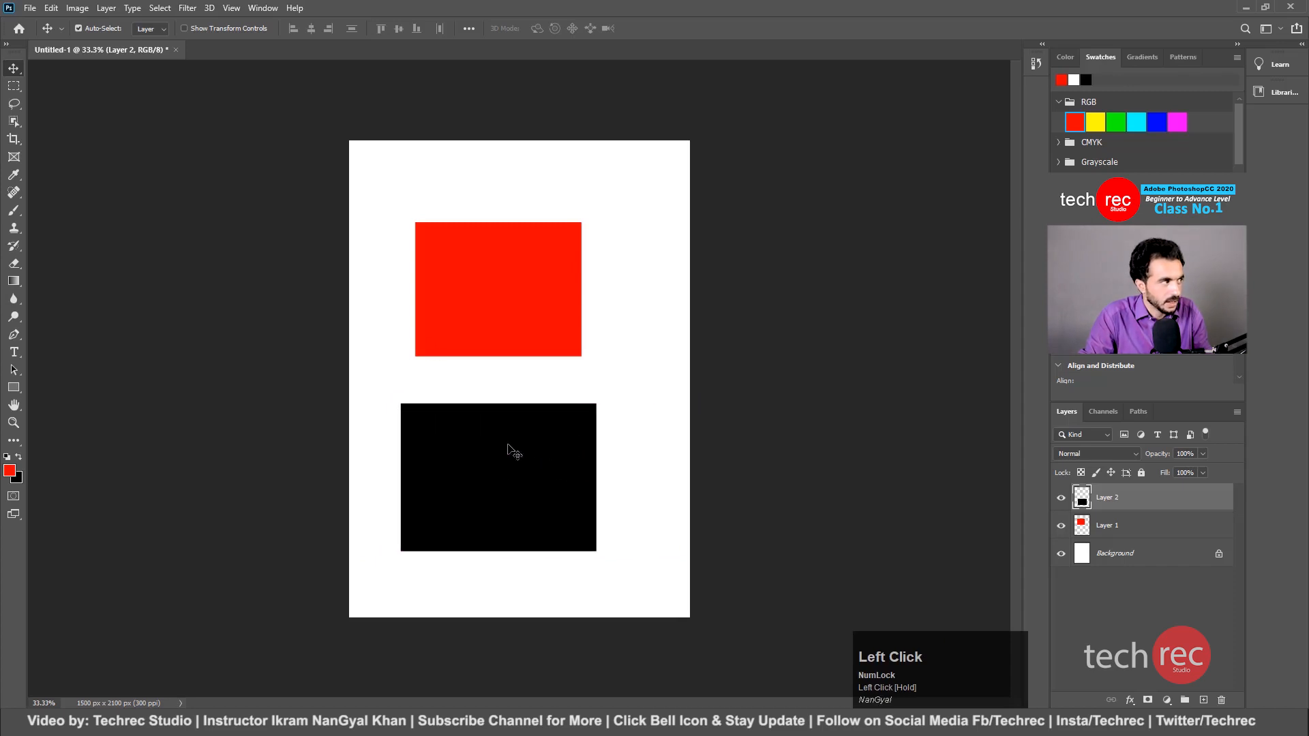
drag(462, 289, 566, 263)
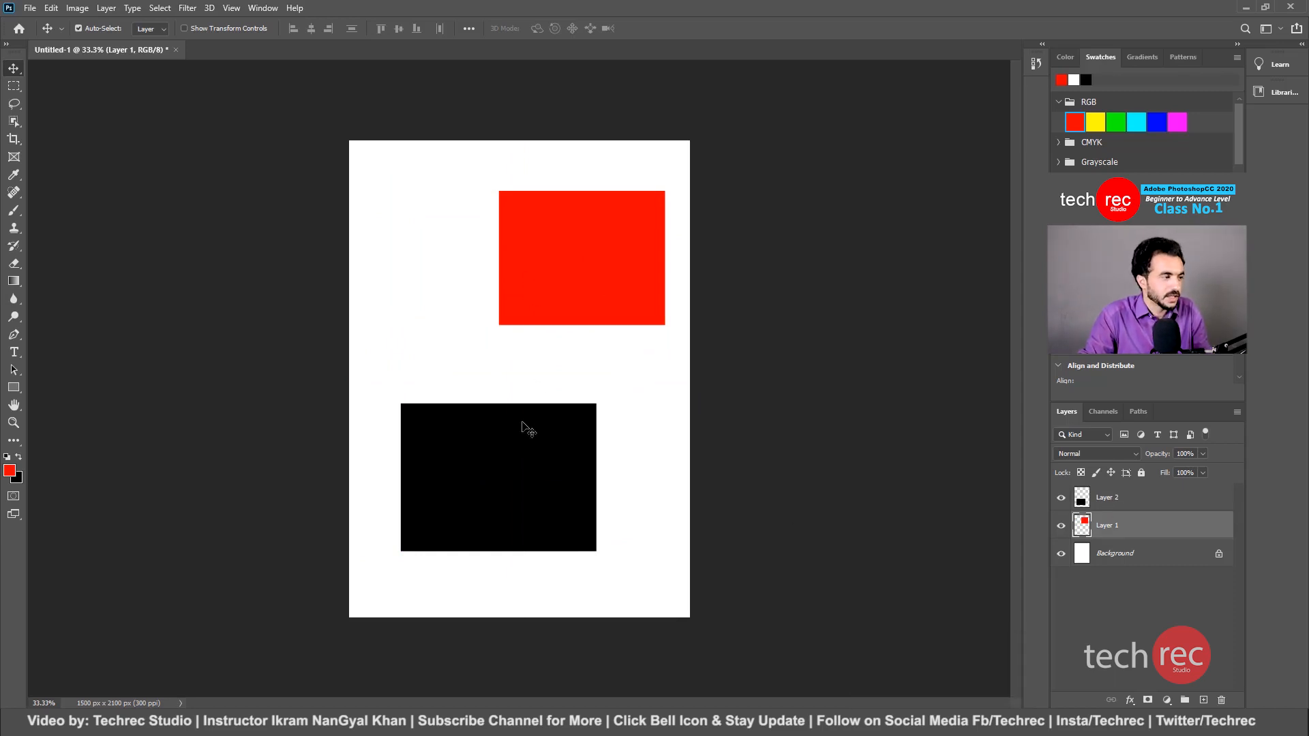
drag(592, 277, 574, 305)
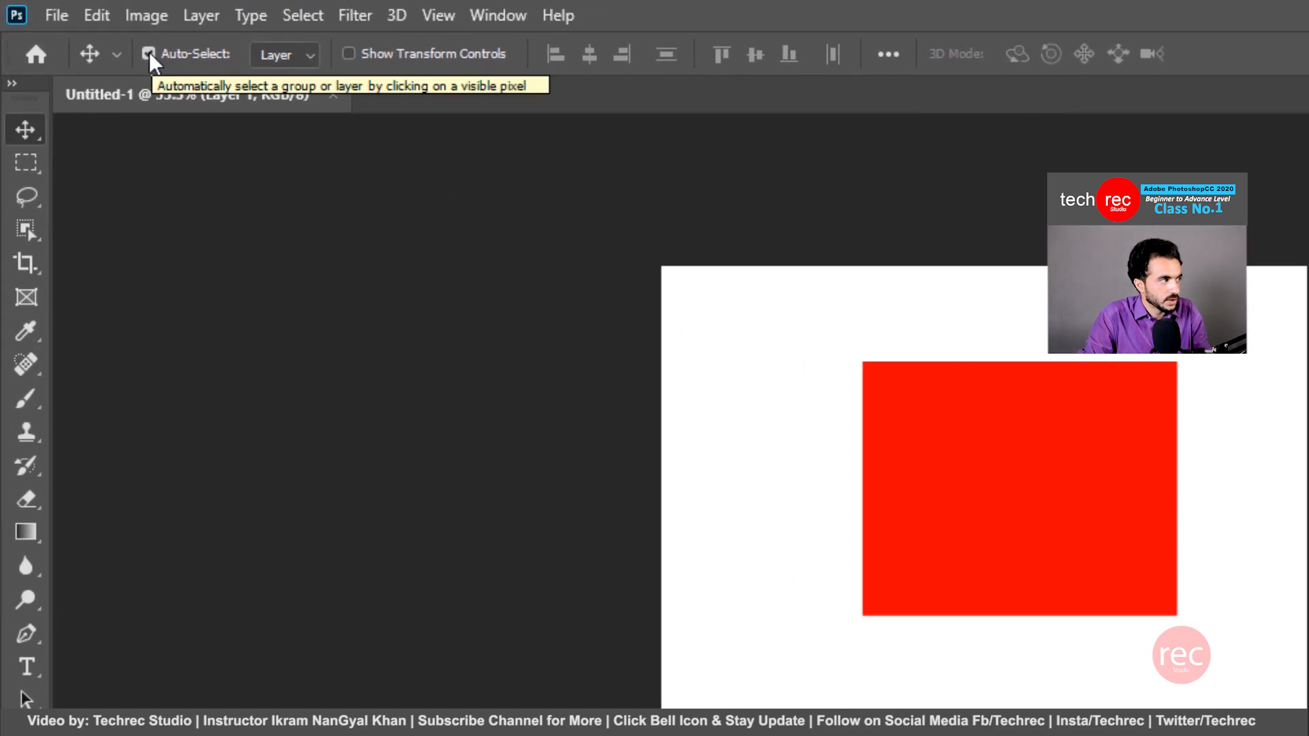
Turn off Auto-Select and move Layer 1's red shape, then select Layer 2 and move its black shape.
click(148, 52)
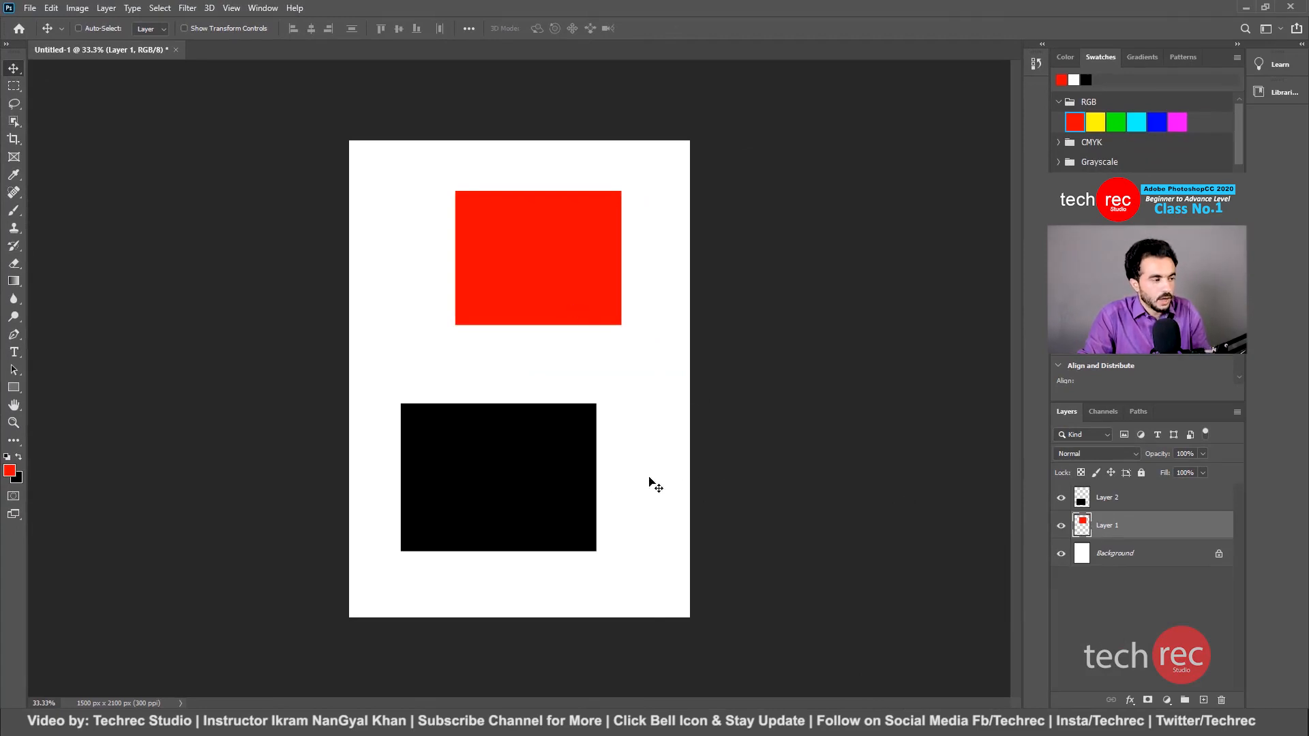
drag(497, 467, 545, 467)
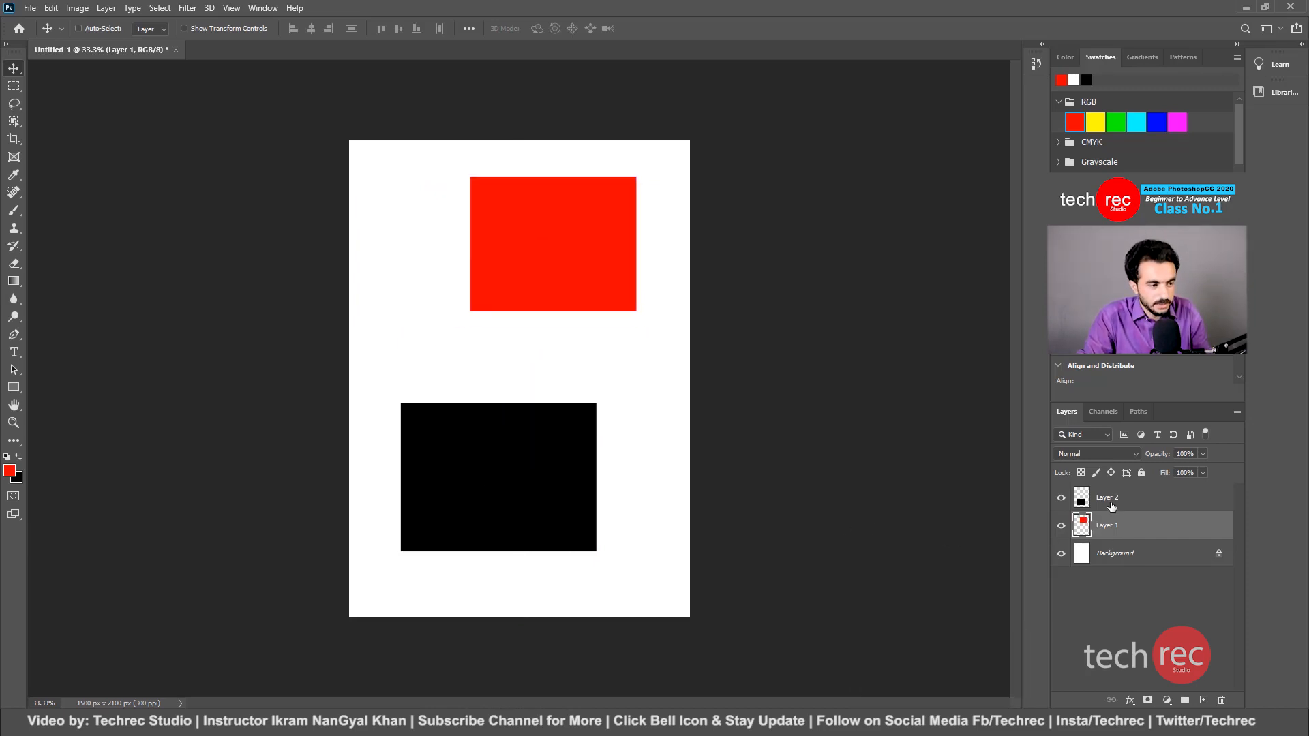
click(1112, 506)
drag(572, 506, 614, 508)
drag(591, 272, 556, 283)
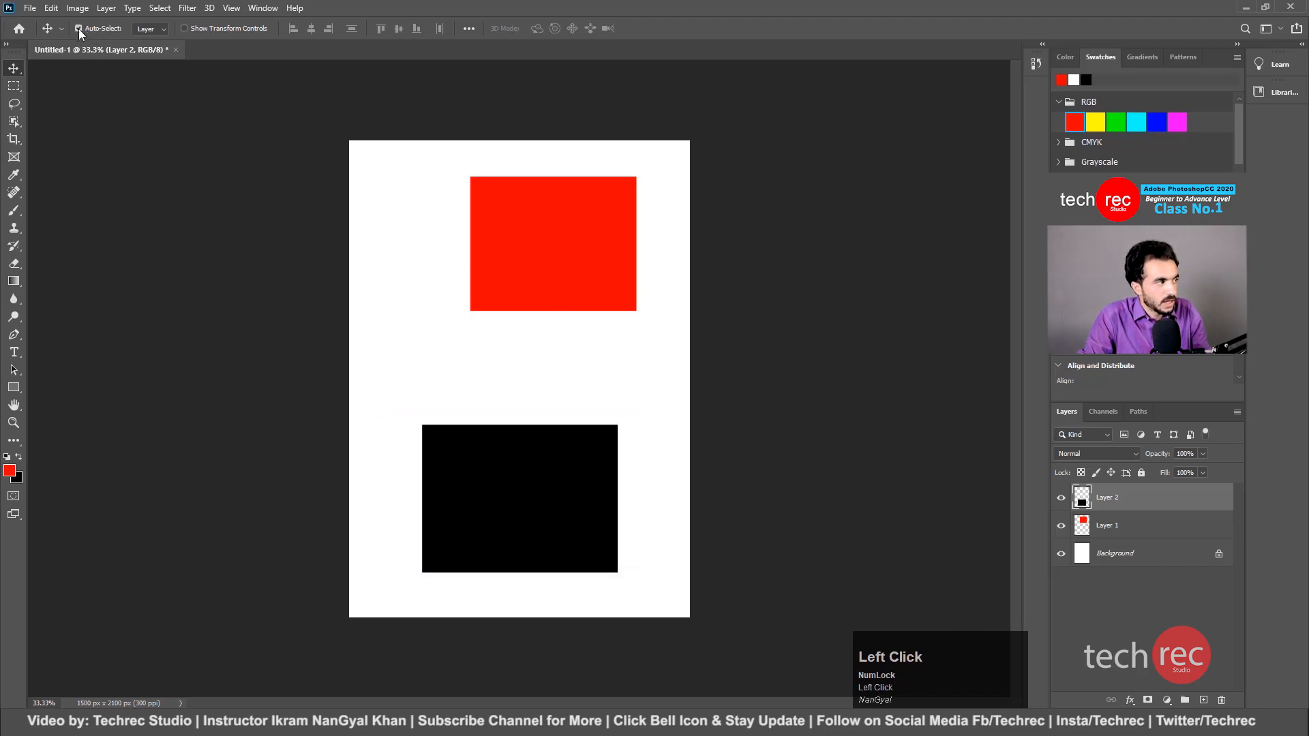
Turn Auto-Select back on and move the red and black rectangles alternately until their left edges line up.
drag(551, 273, 510, 340)
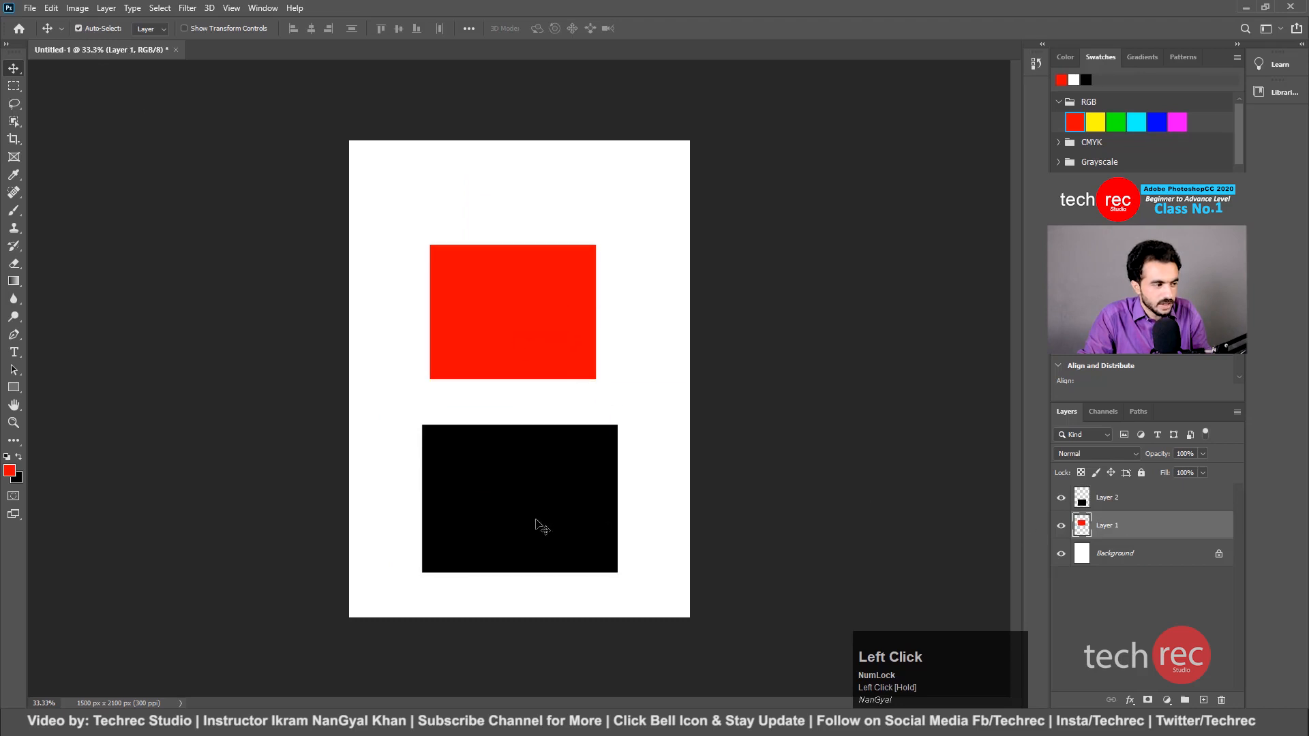
drag(558, 522, 604, 536)
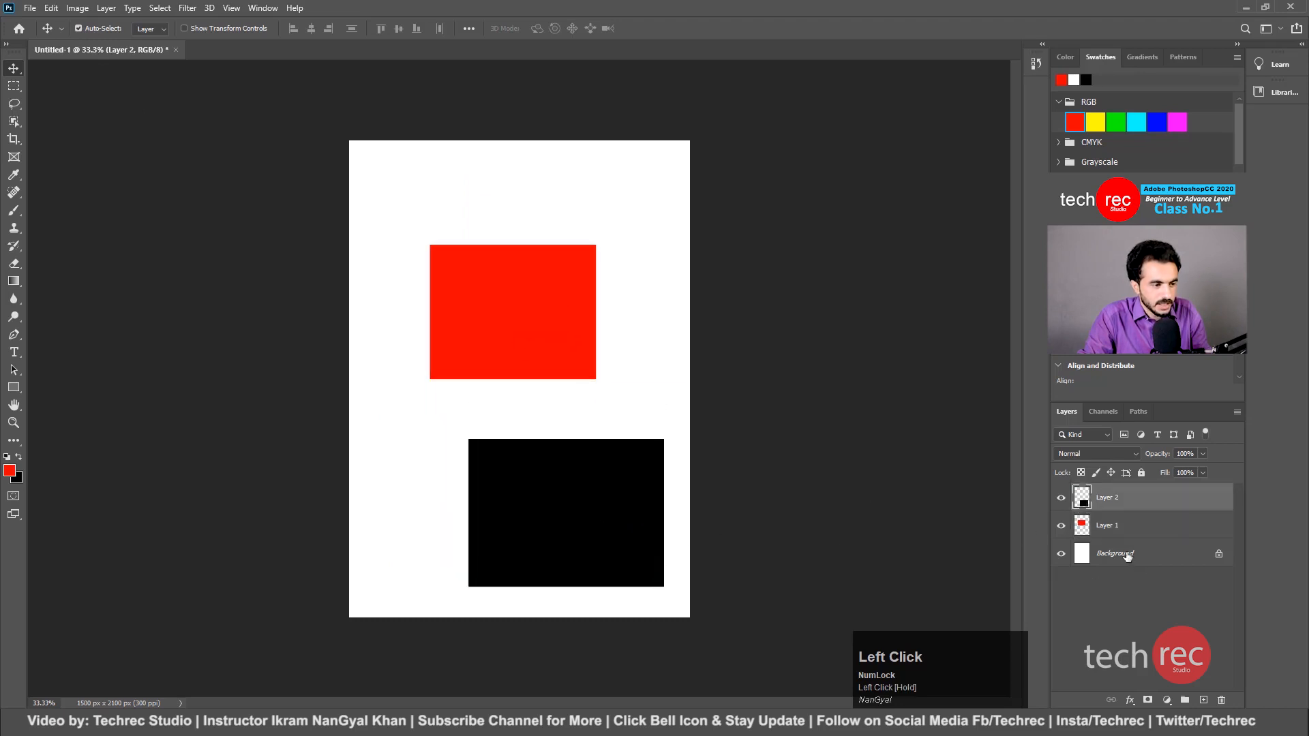
drag(527, 345, 510, 265)
drag(584, 469, 537, 377)
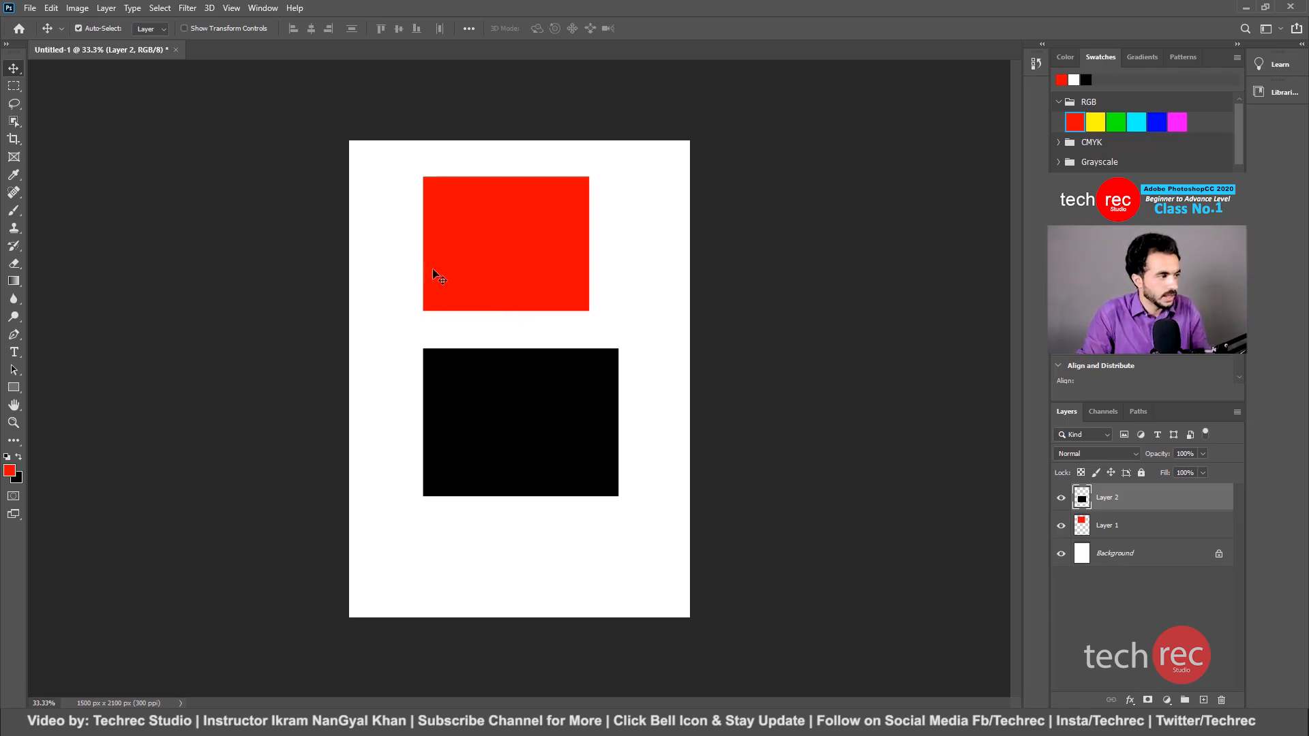
Select the red rectangle, enter and commit Free Transform without changing it, and turn on Show Transform Controls for the Move tool.
click(469, 237)
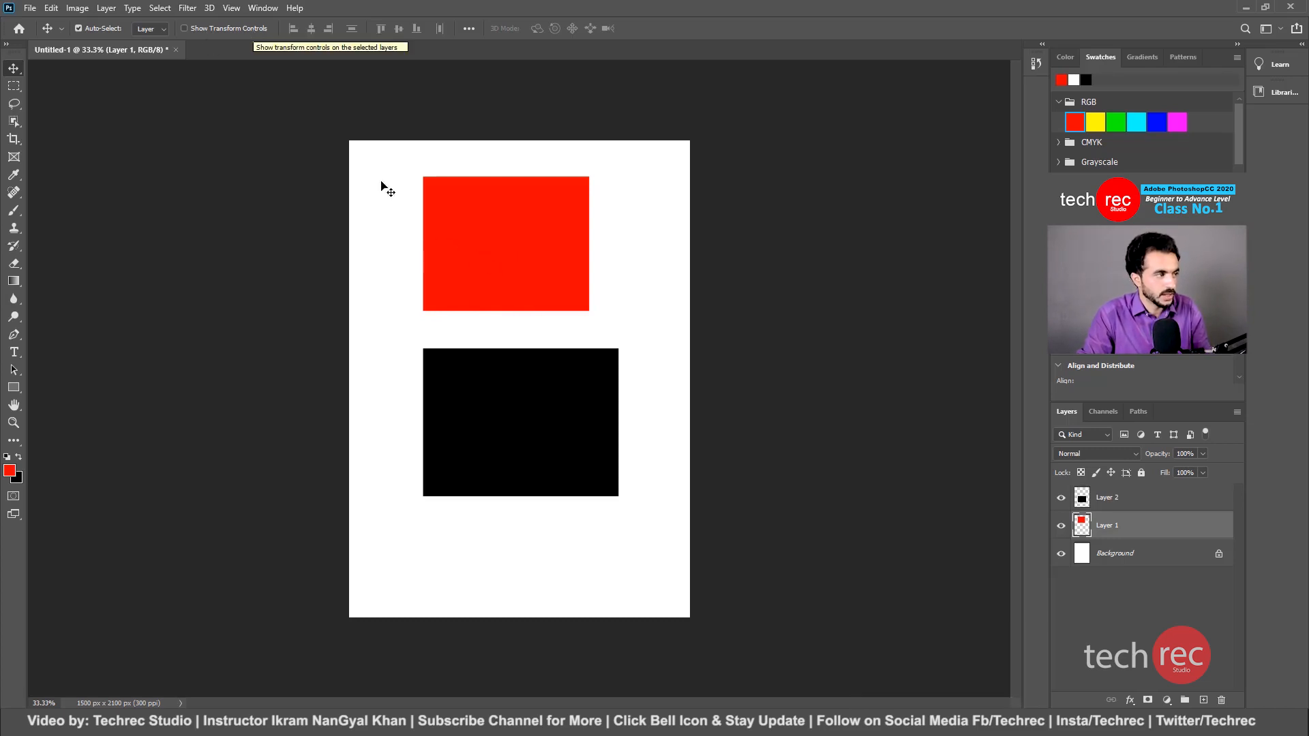
key(ctrl+t)
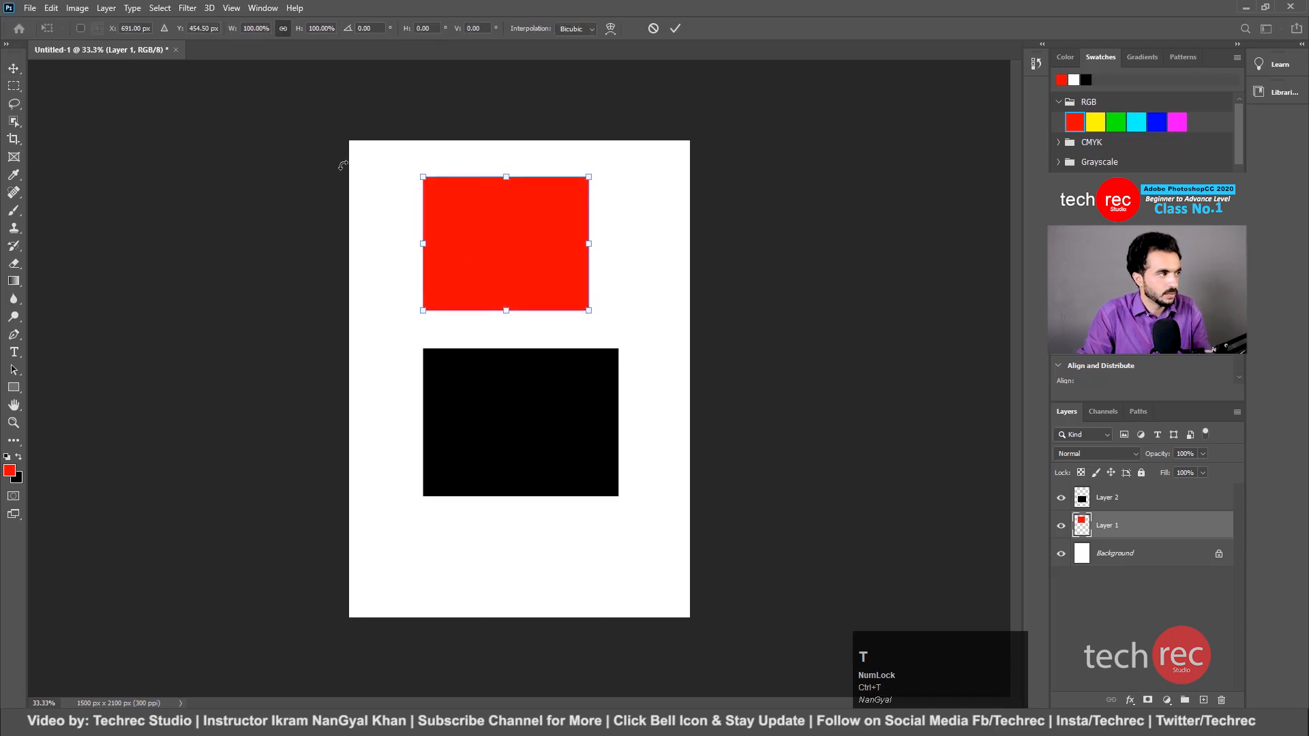
click(675, 28)
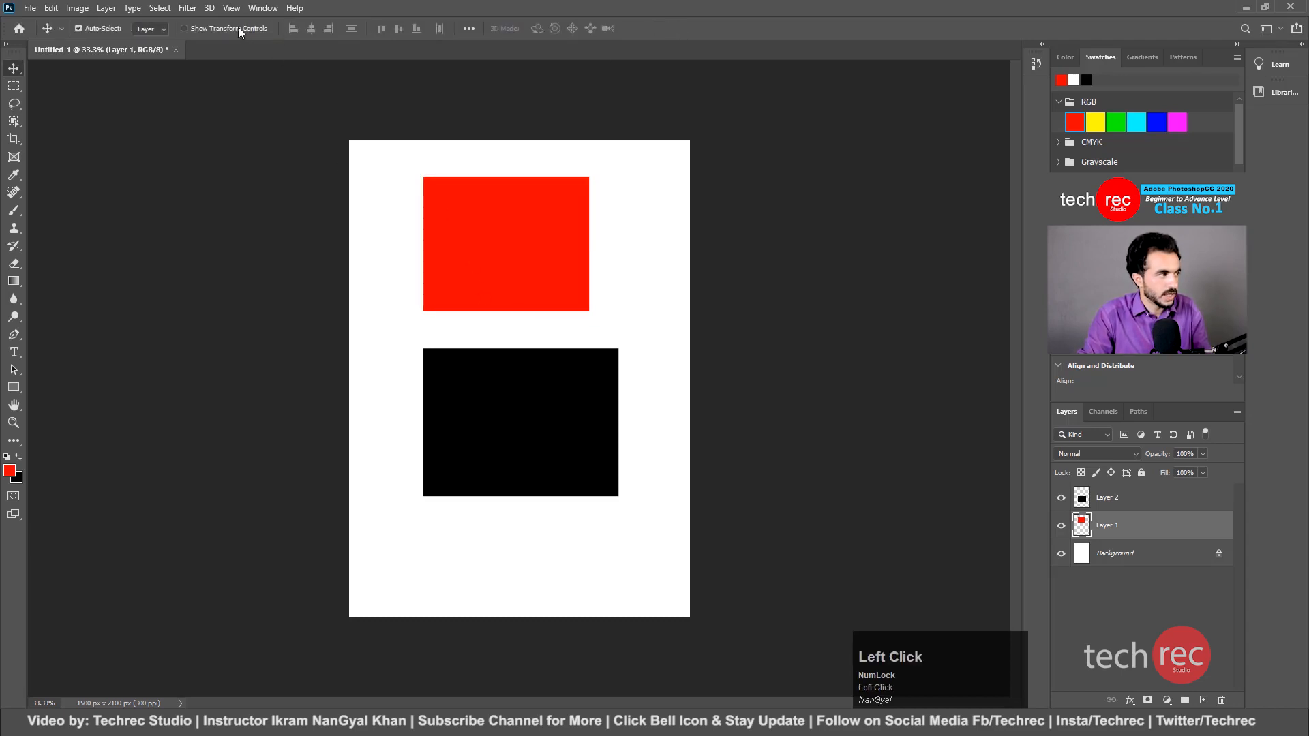
click(184, 28)
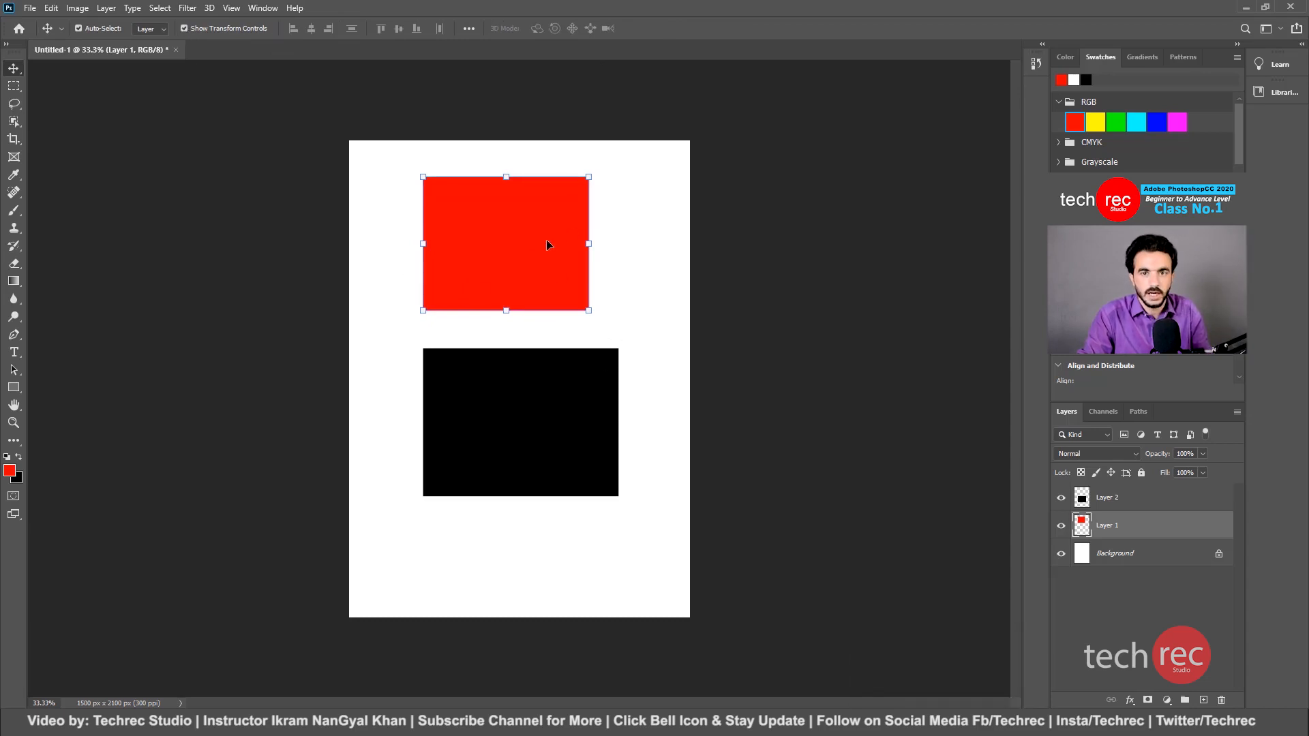
Widen the red rectangle to 104.10% with its transform controls, commit it, and select the black and red rectangles in turn.
mouse_move(588, 311)
mouse_down()
mouse_move(656, 355)
mouse_move(610, 331)
mouse_move(656, 385)
mouse_move(667, 373)
mouse_move(500, 264)
mouse_move(570, 328)
mouse_move(525, 262)
mouse_move(480, 249)
mouse_move(633, 396)
mouse_move(535, 306)
mouse_move(644, 375)
mouse_move(622, 385)
mouse_move(572, 321)
mouse_move(443, 246)
mouse_move(600, 356)
mouse_move(482, 245)
mouse_move(645, 386)
mouse_move(523, 284)
mouse_move(473, 263)
mouse_move(534, 312)
mouse_move(437, 310)
mouse_move(617, 254)
mouse_move(685, 345)
mouse_move(448, 258)
mouse_move(530, 300)
mouse_move(644, 326)
mouse_move(594, 312)
mouse_up()
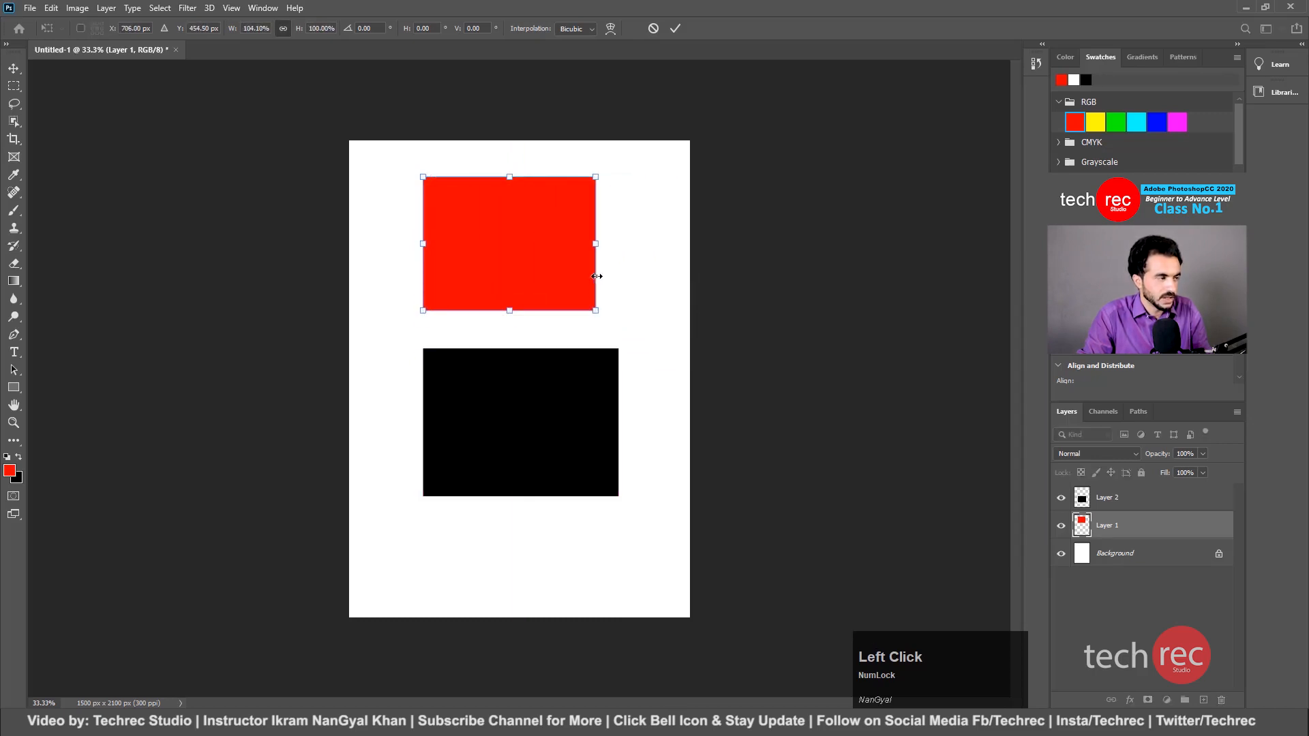
click(675, 28)
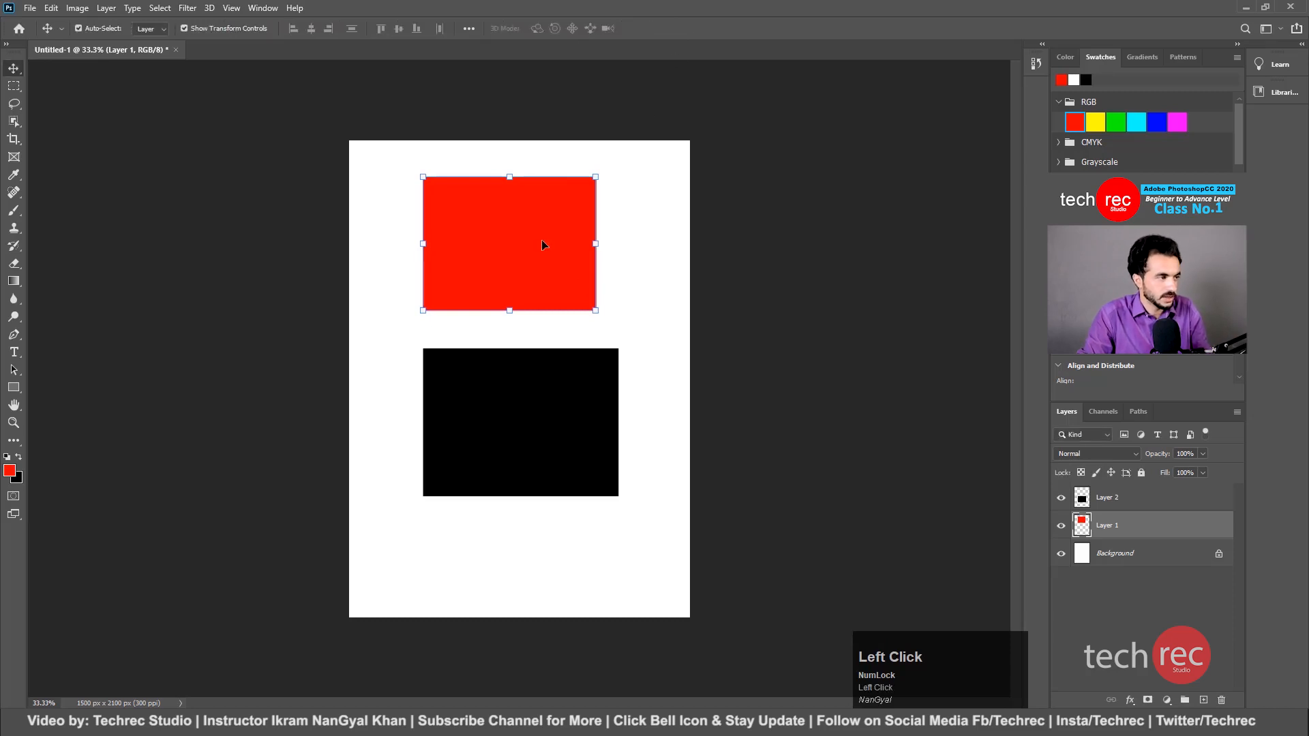
click(578, 396)
click(526, 292)
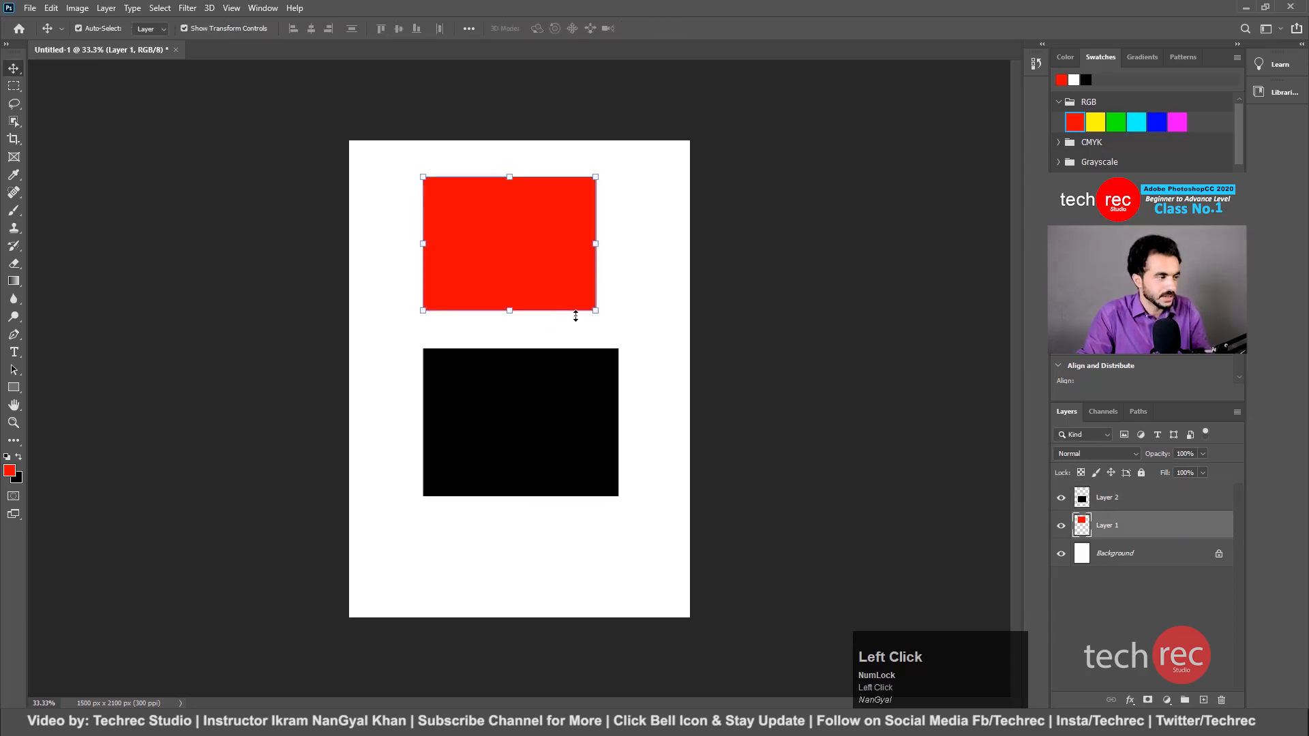
click(553, 386)
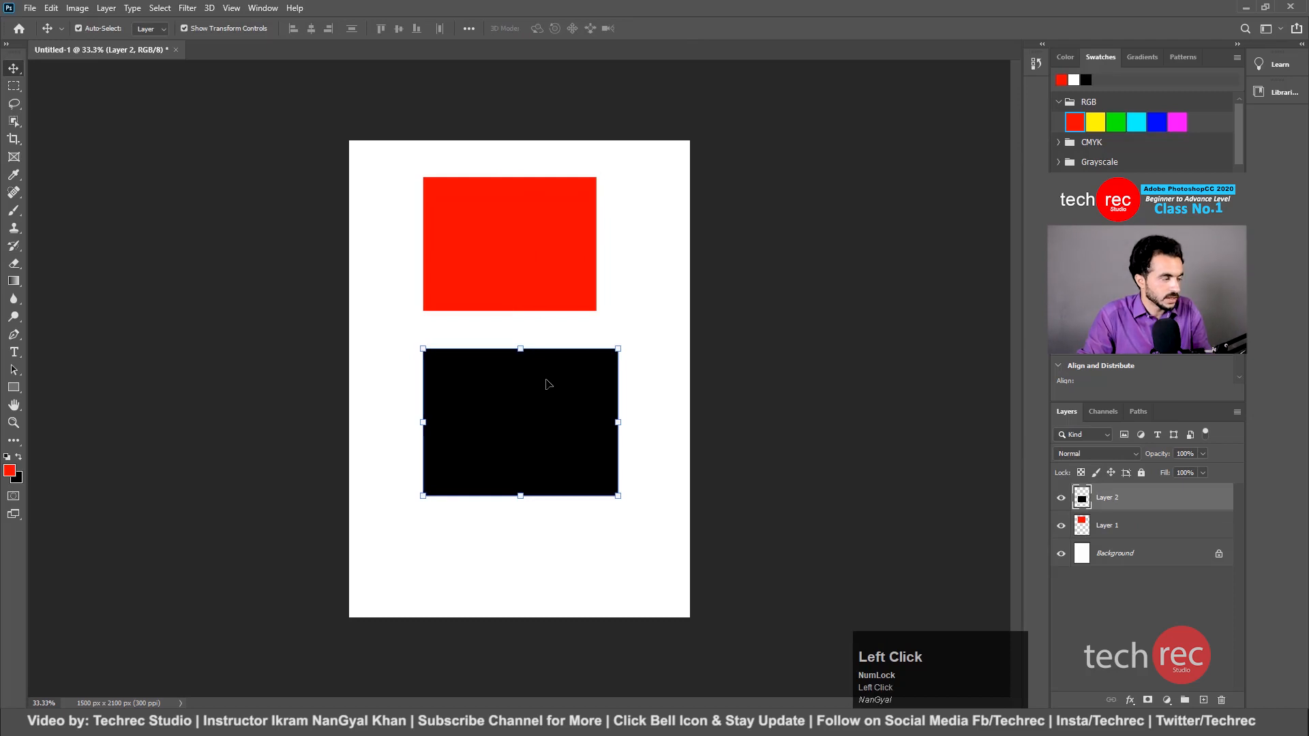
click(459, 247)
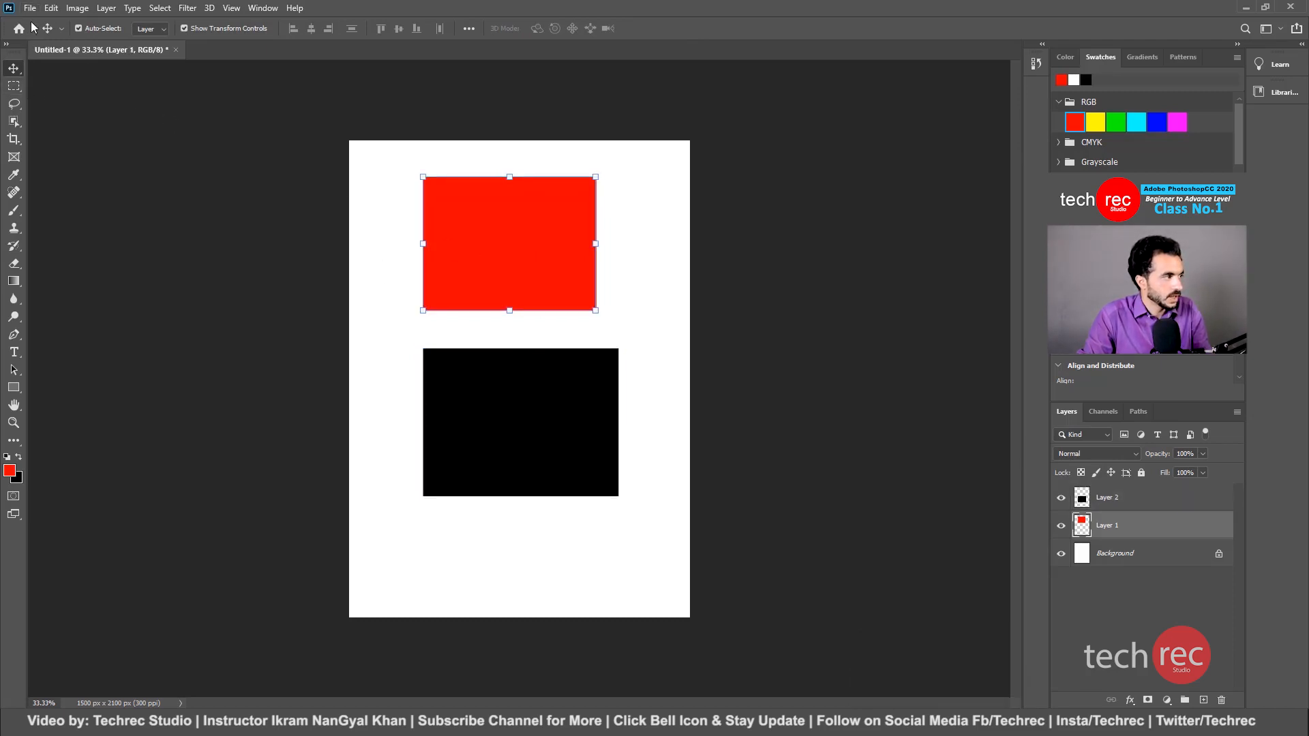
Activate the Rectangular Marquee tool and open the Social Icon and Social Icons images from the Class No1 folder together.
click(14, 86)
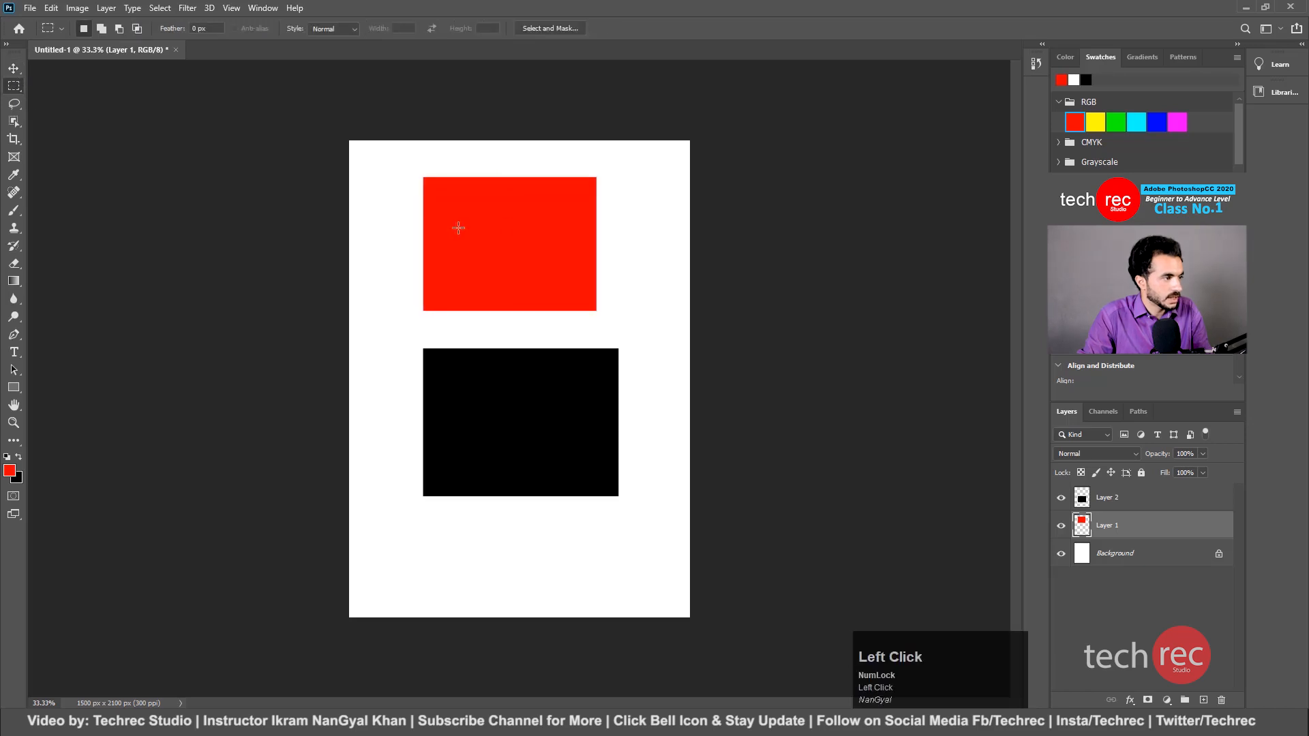
click(30, 8)
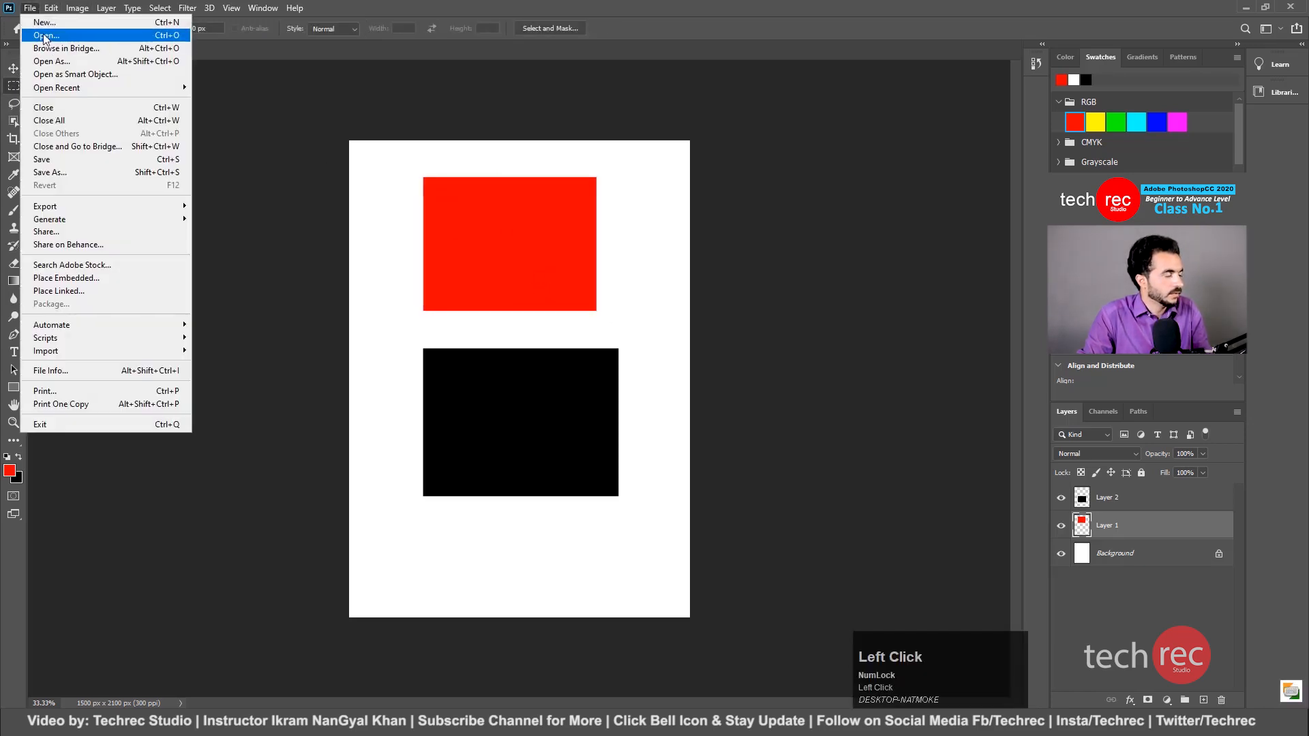
click(41, 33)
drag(281, 191, 225, 119)
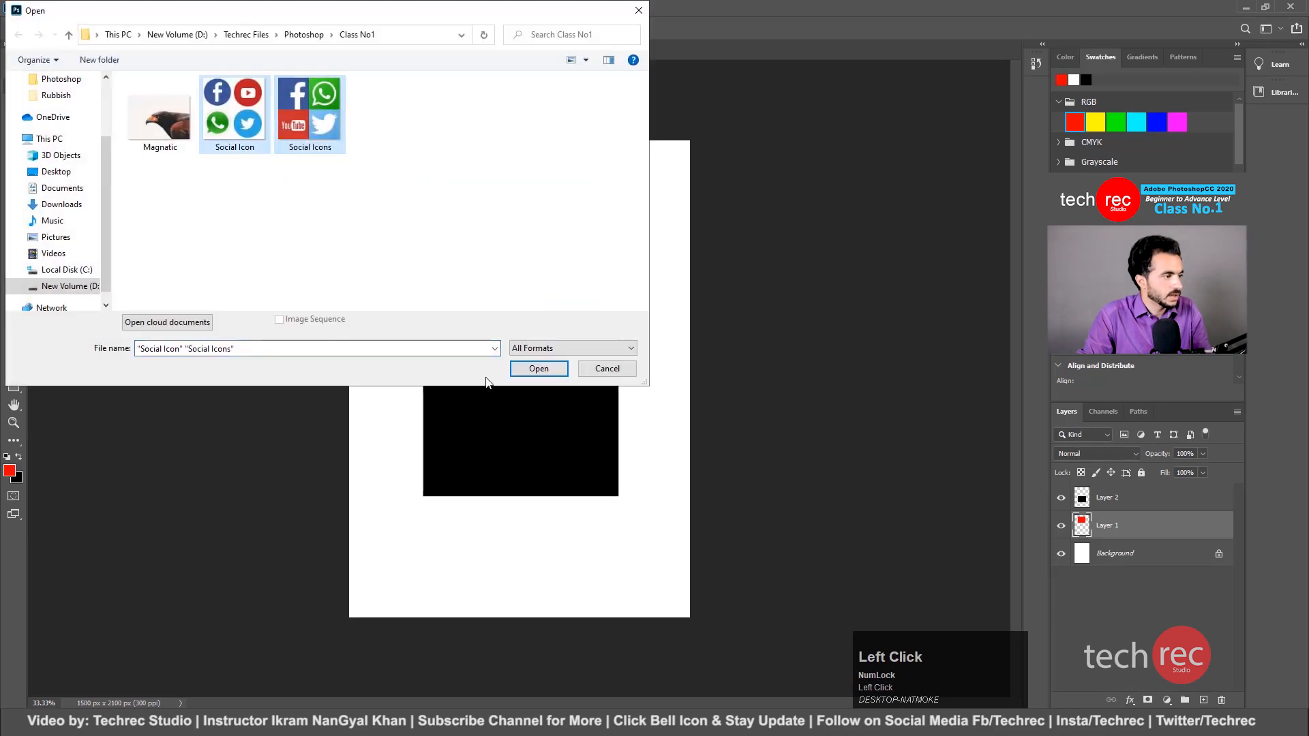
click(527, 368)
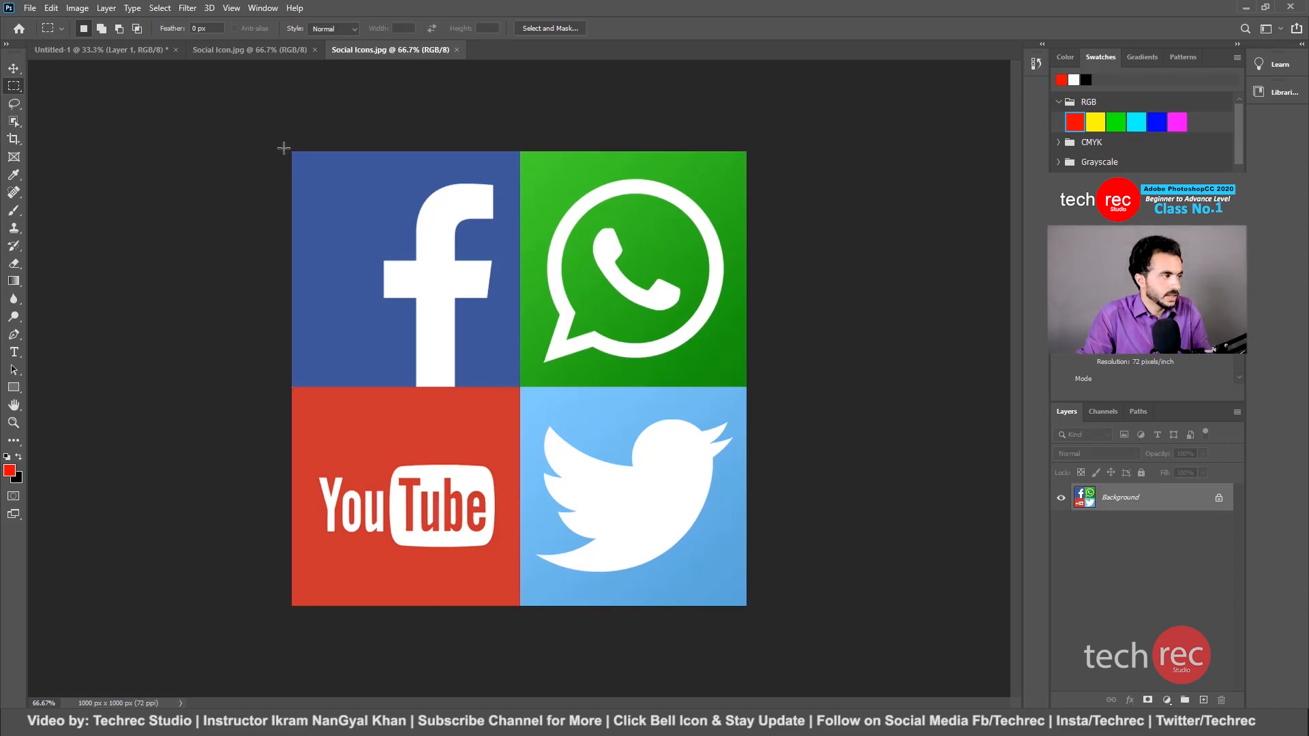
Select the Facebook square in Social Icons.jpg with a rectangular marquee, subtracting the excess along its lower and right edges.
drag(292, 151, 551, 408)
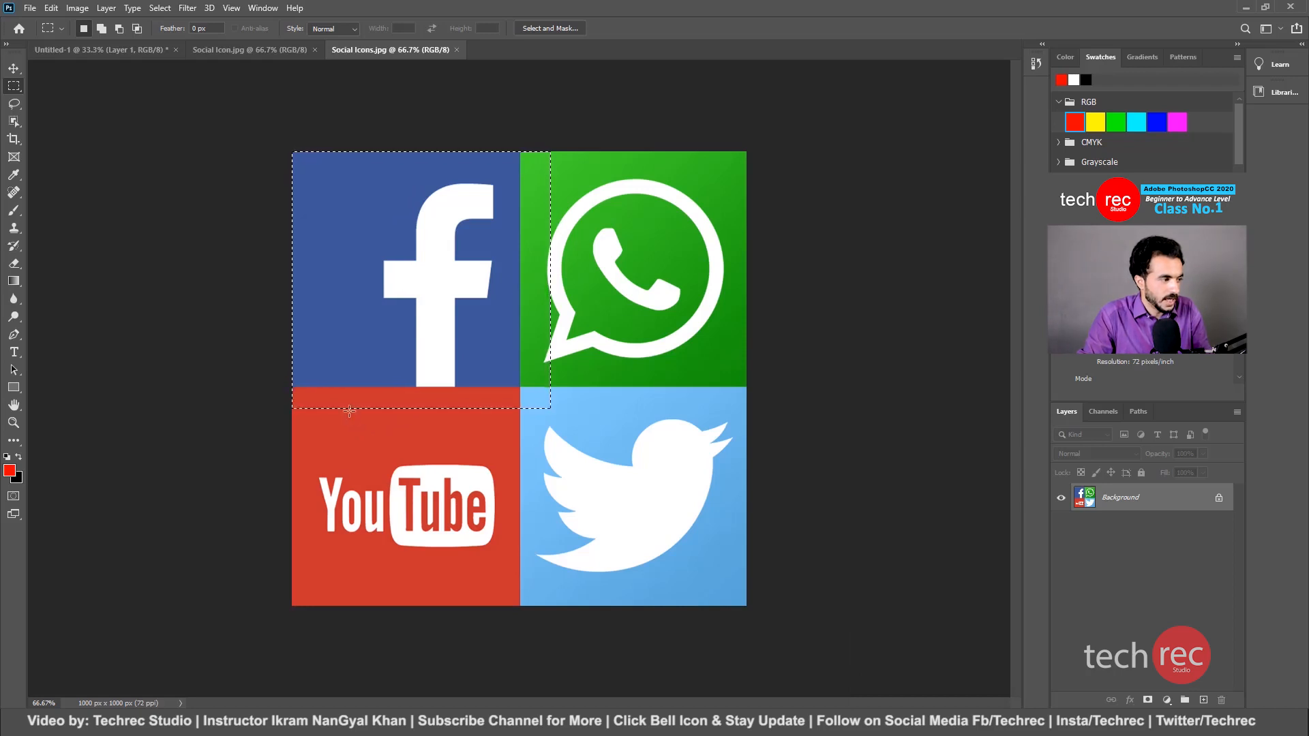
key(alt)
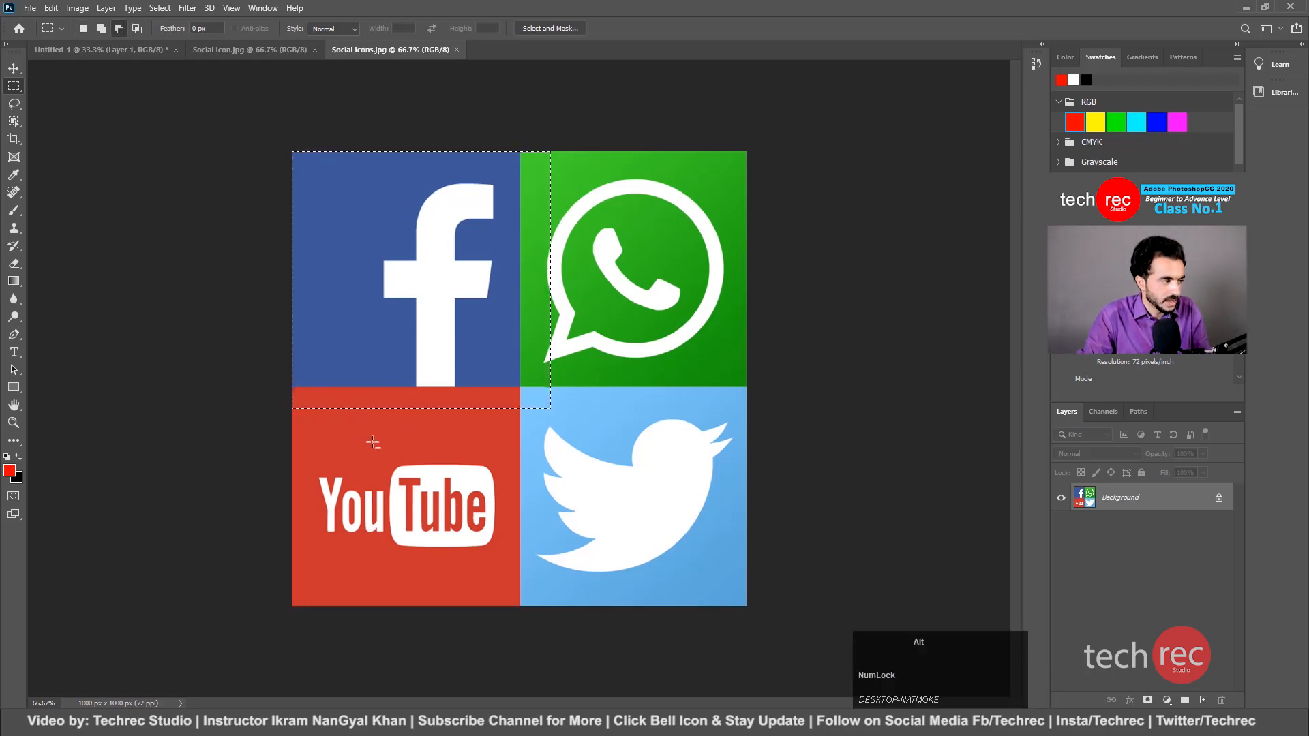
drag(294, 443, 605, 388)
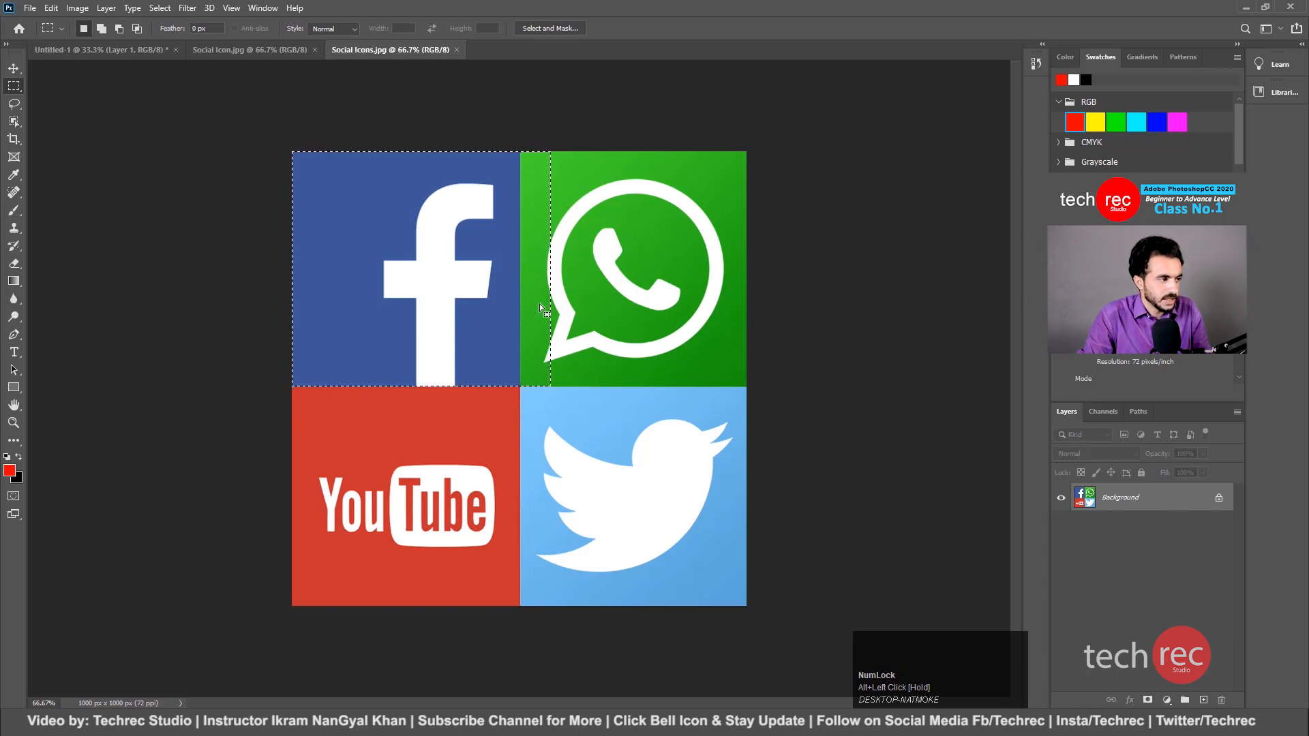
key(alt)
drag(584, 129, 521, 446)
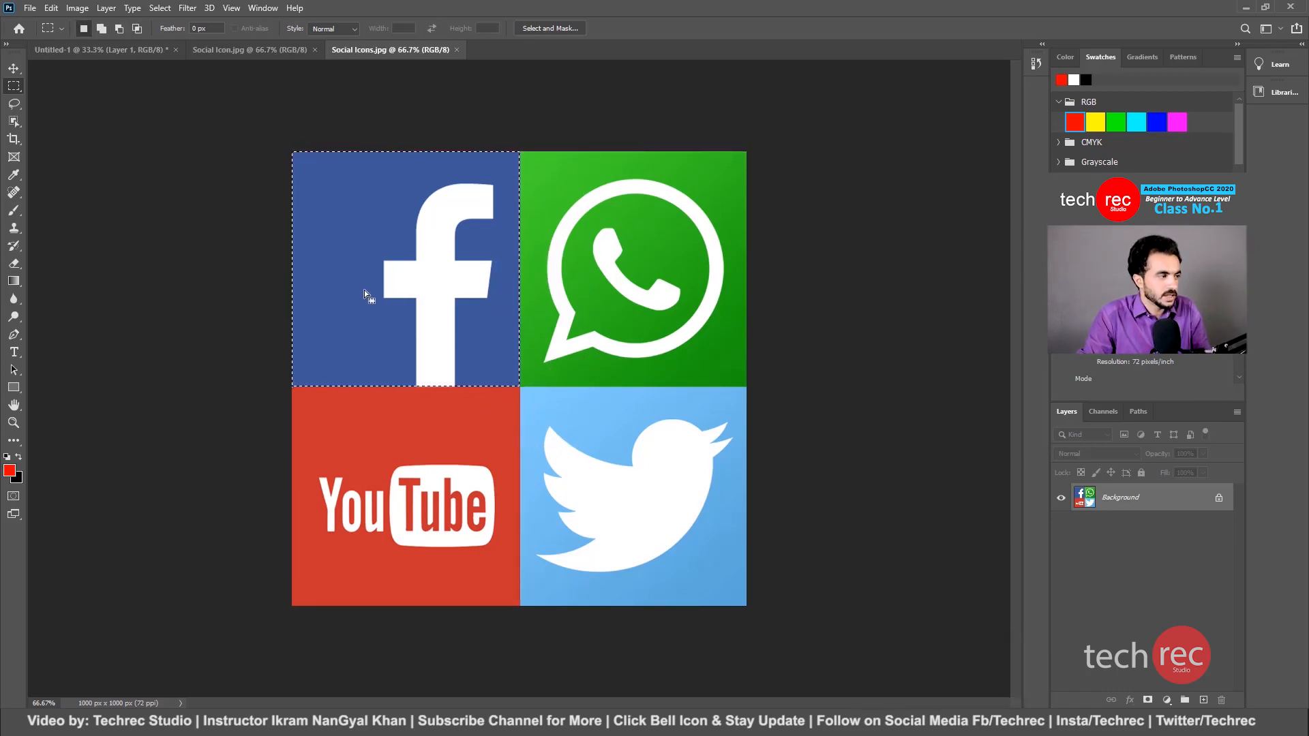
Try moving the selected Facebook square with the Move tool, and deselect it.
key(v)
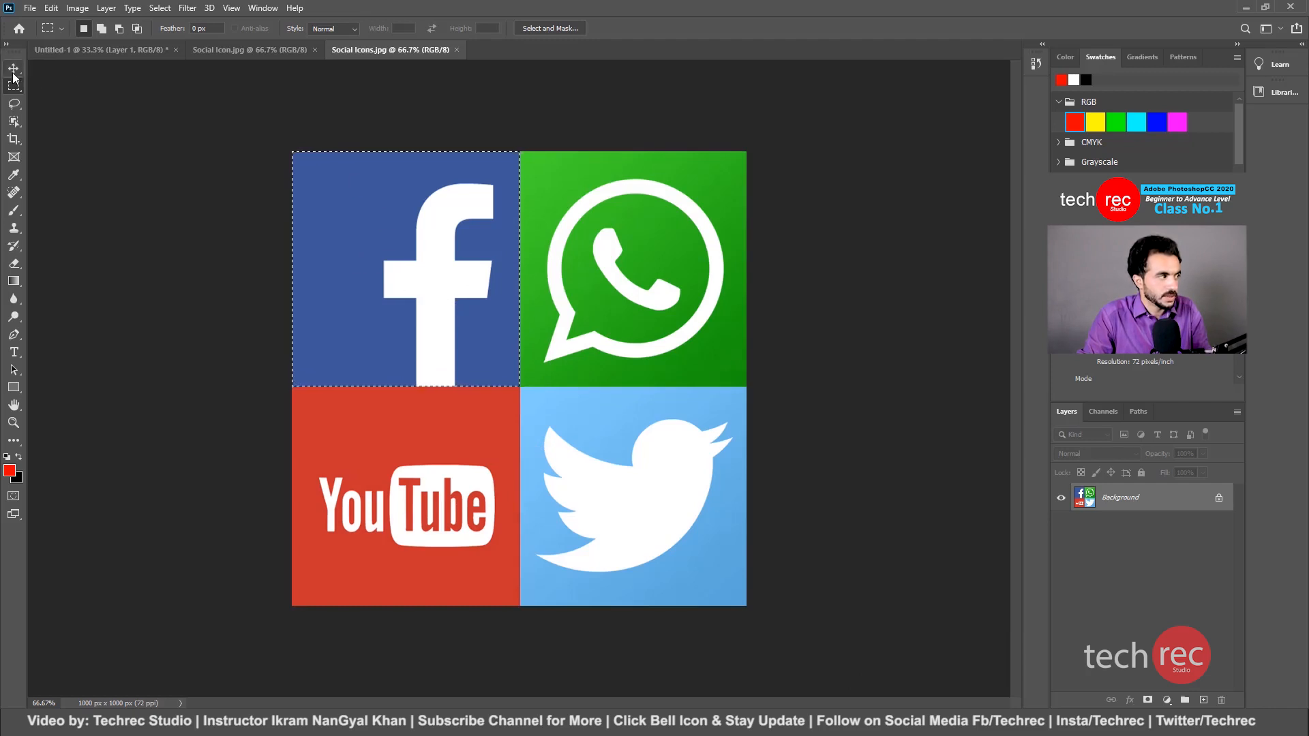
click(450, 273)
mouse_move(414, 251)
mouse_down()
mouse_move(443, 225)
mouse_move(617, 263)
mouse_move(634, 280)
mouse_move(392, 246)
mouse_move(344, 294)
mouse_move(552, 321)
mouse_move(392, 228)
mouse_move(409, 246)
mouse_up()
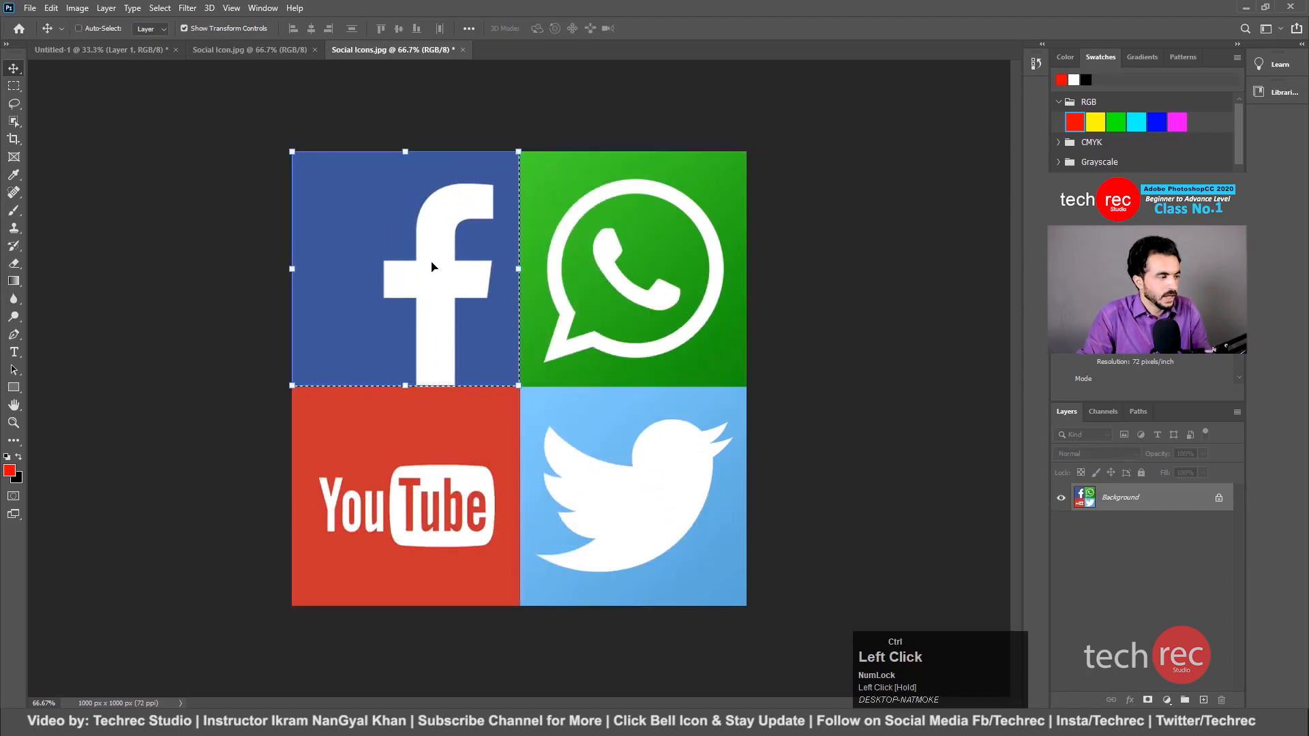
key(ctrl+d)
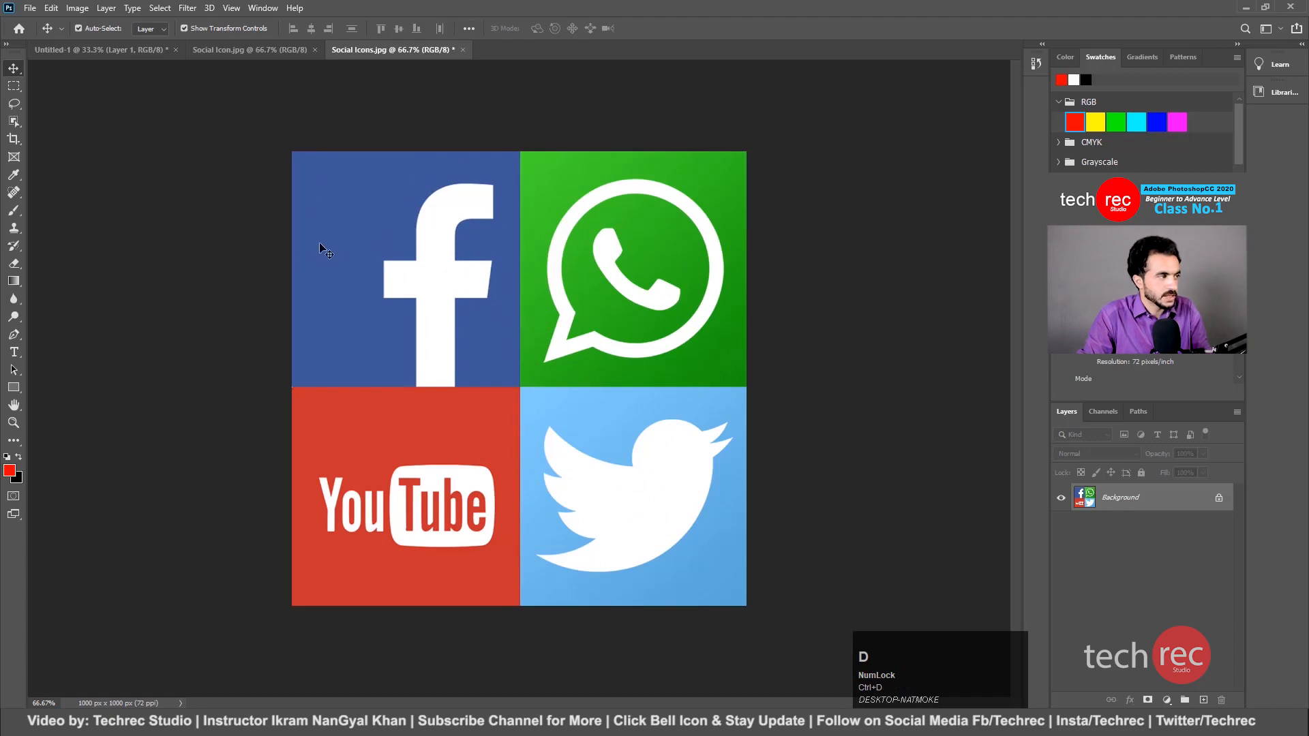
Draw an elliptical marquee selection around the round Twitter icon in Social Icon.jpg.
click(13, 86)
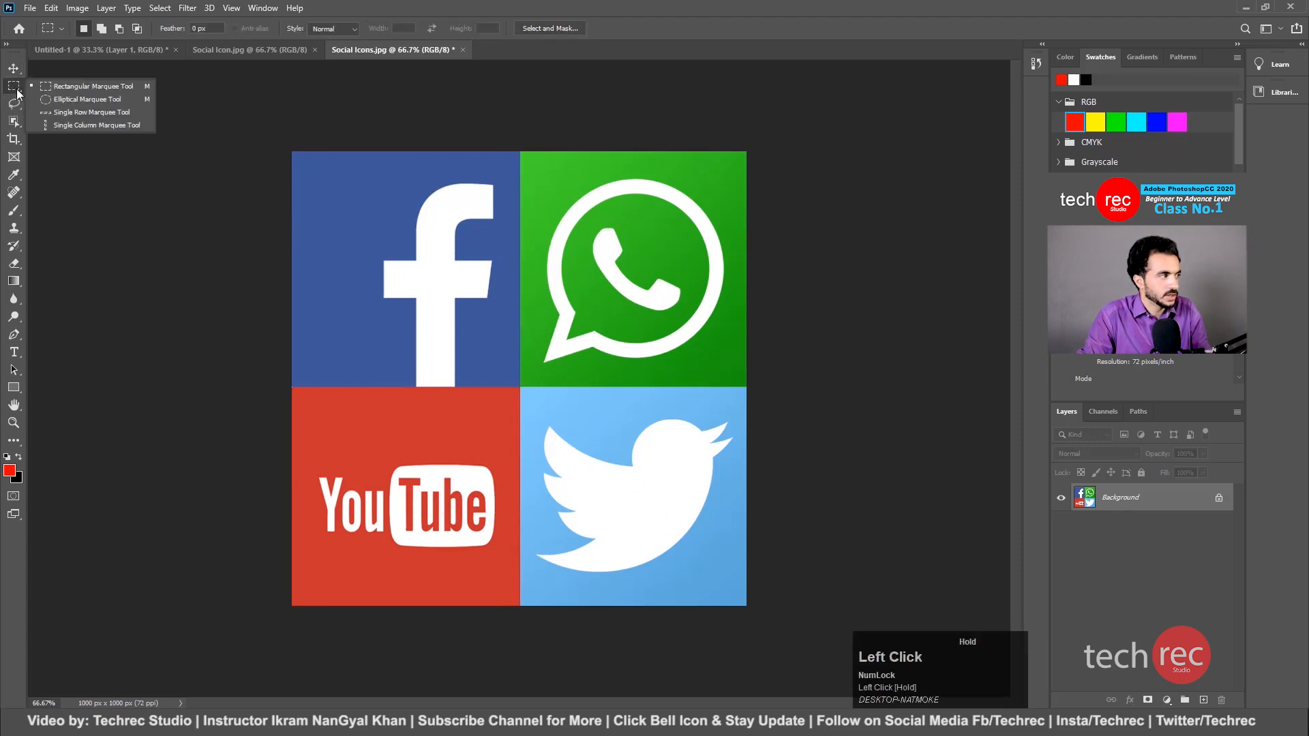
click(65, 100)
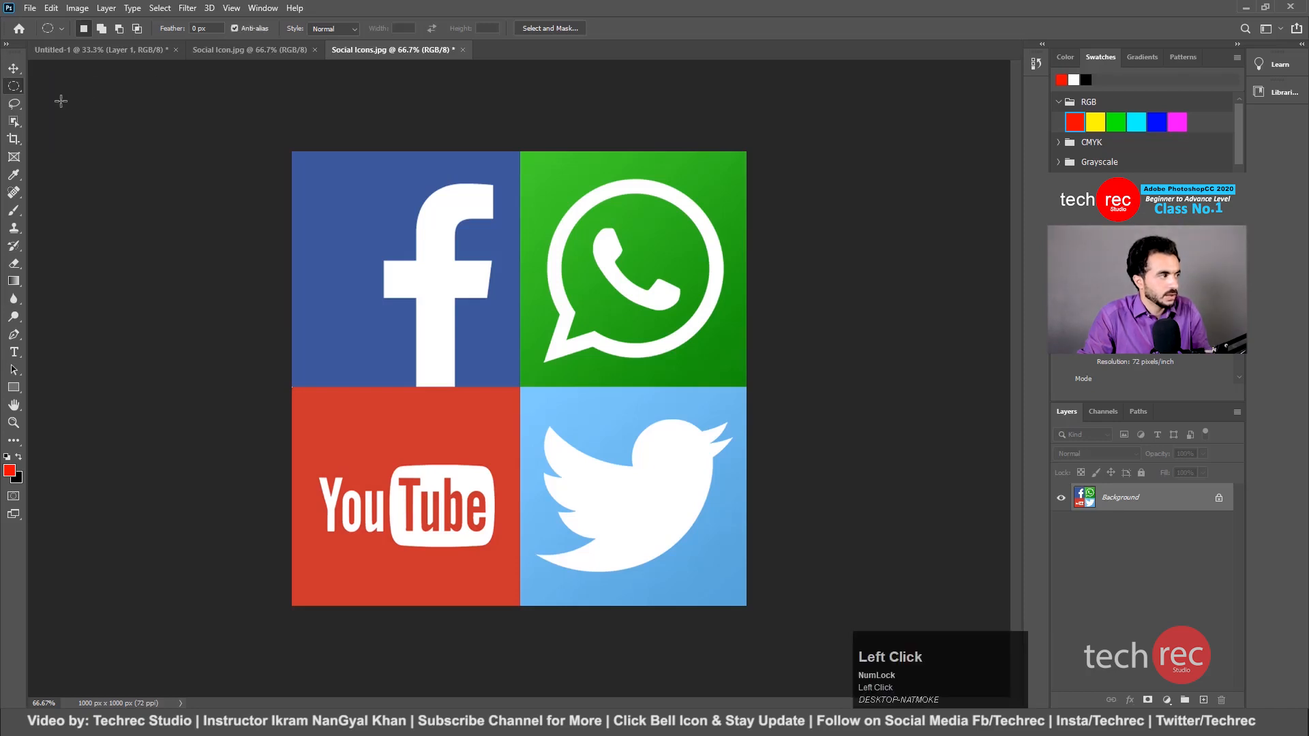
click(247, 49)
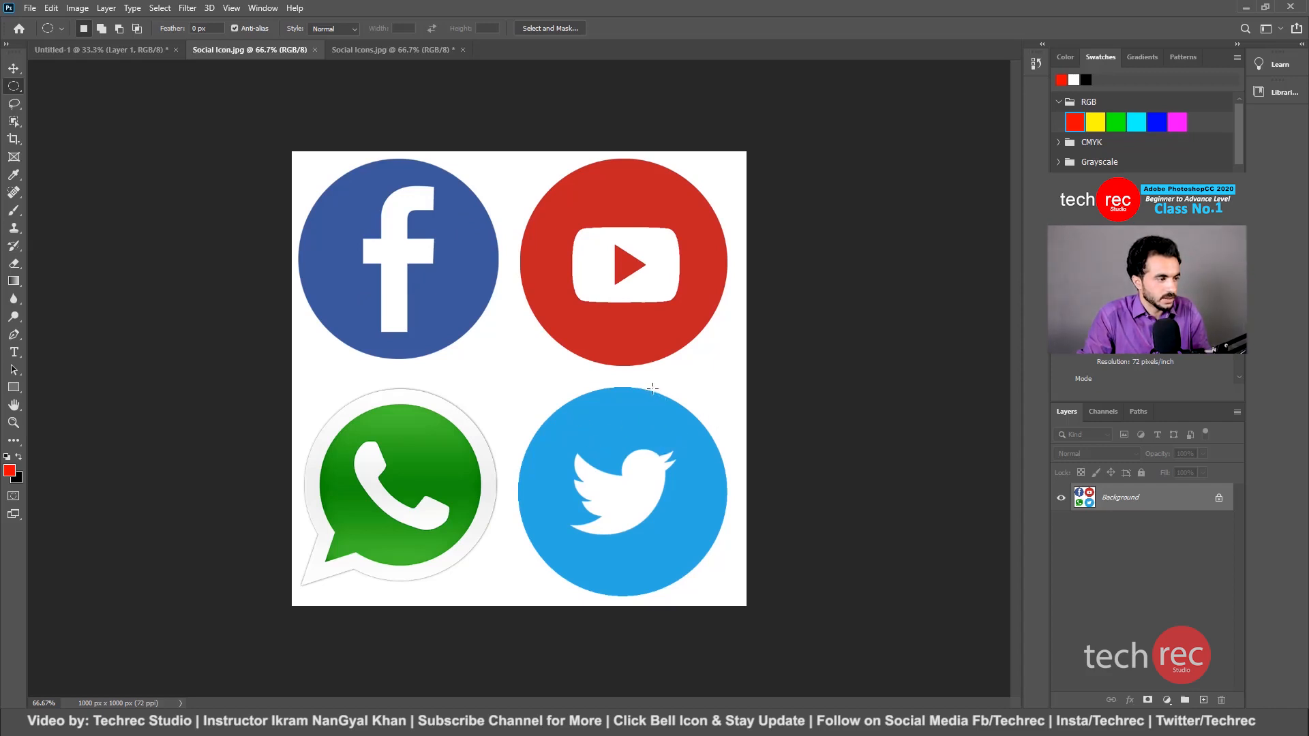
drag(739, 386, 520, 596)
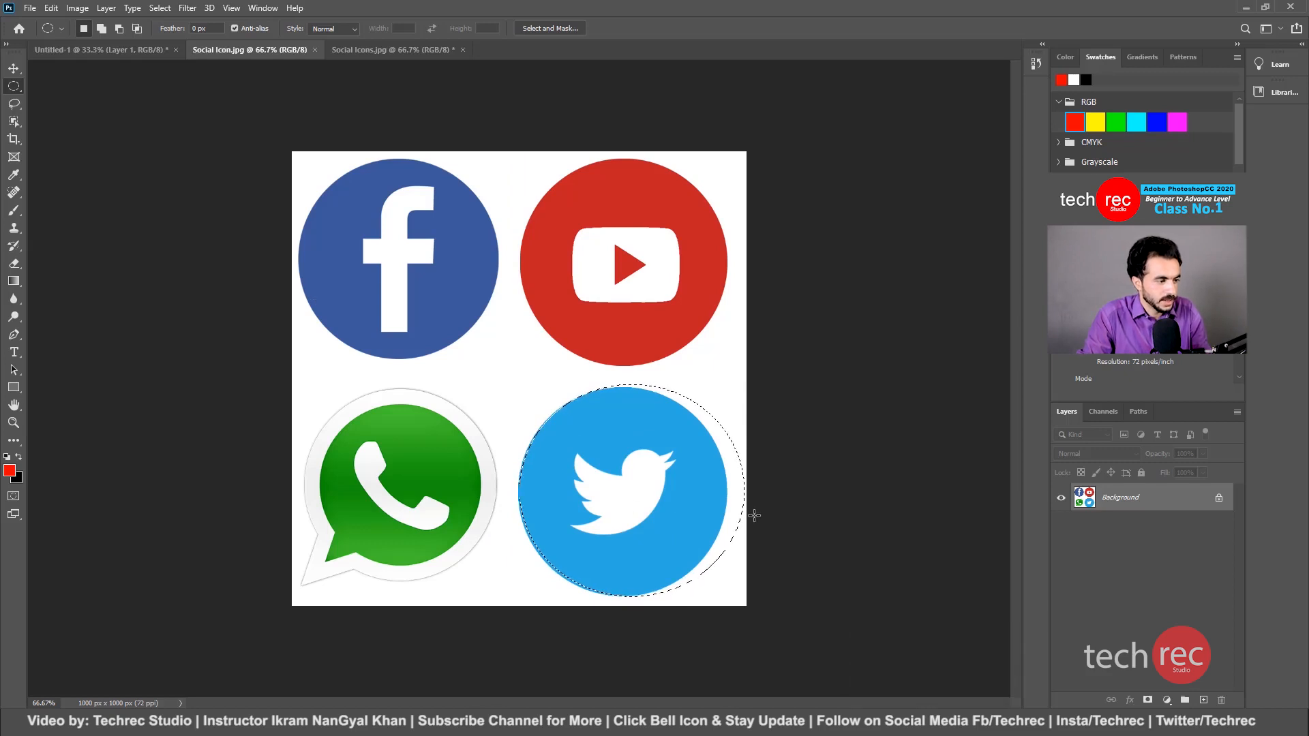
Subtract overlapping ellipses from the selection to trim the excess around the Twitter icon's right and upper edges.
drag(844, 351, 726, 602)
drag(825, 281, 704, 462)
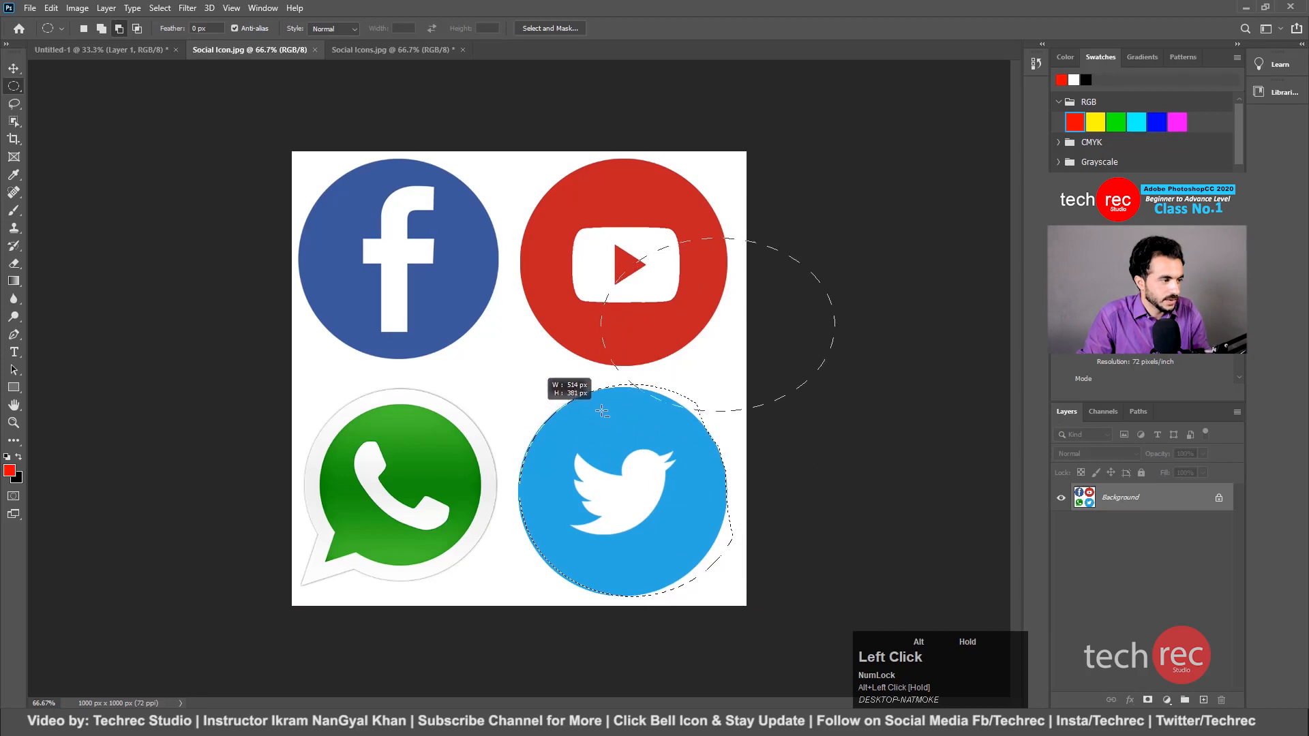
drag(606, 406, 607, 406)
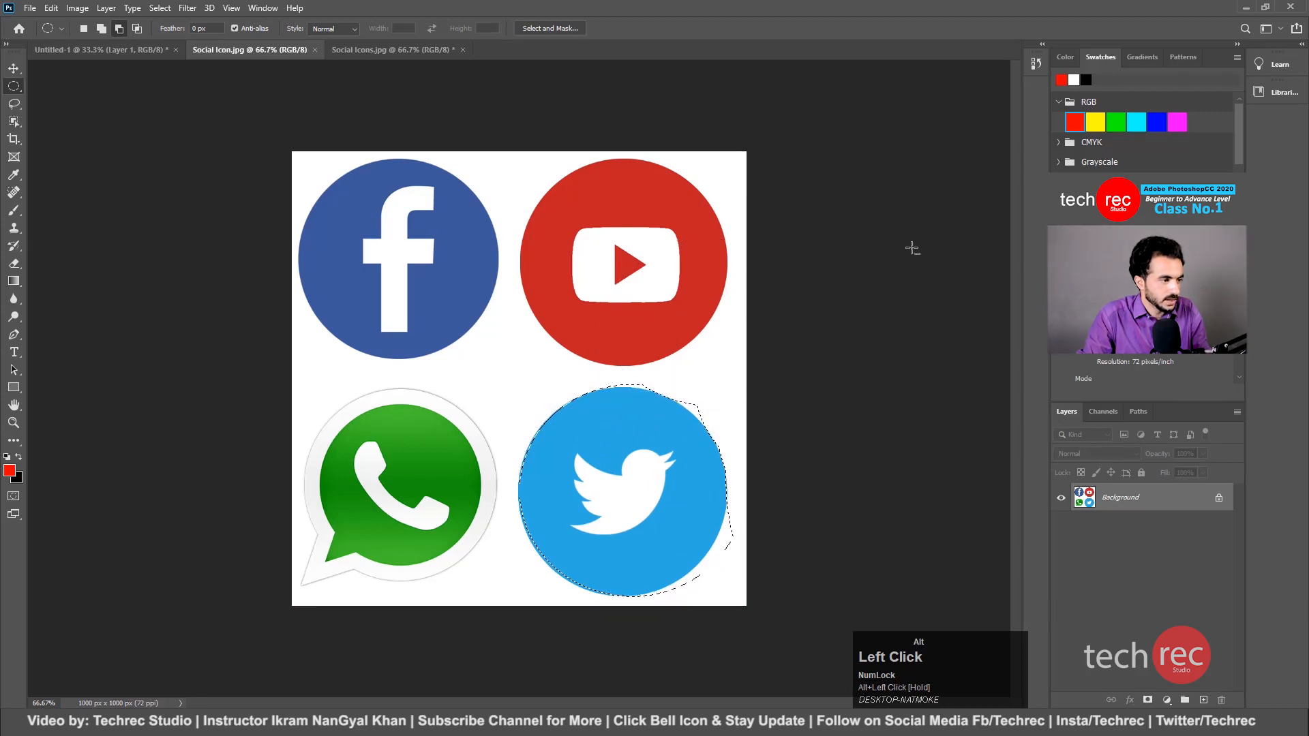
drag(912, 248, 669, 441)
drag(799, 304, 656, 419)
drag(680, 311, 588, 394)
drag(796, 496, 726, 566)
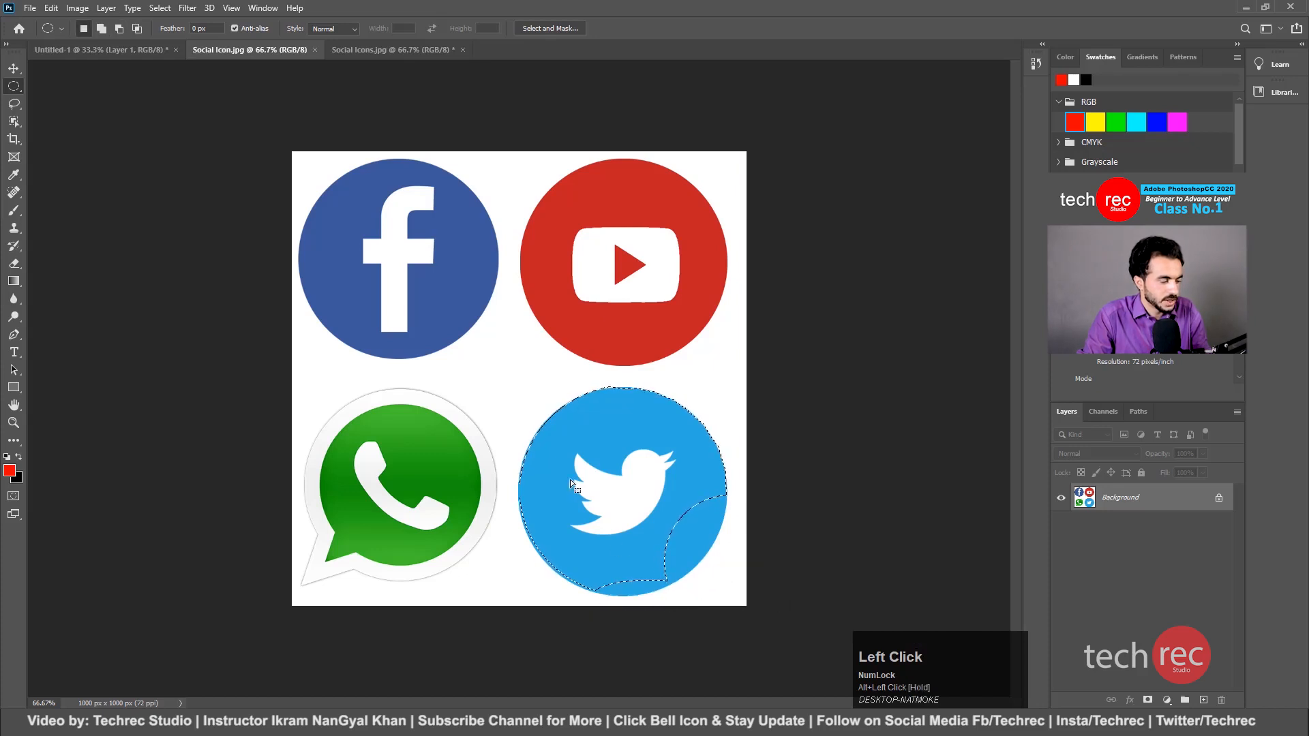
Add elliptical areas to the selection to restore the missing lower parts of the Twitter circle.
drag(658, 444, 717, 579)
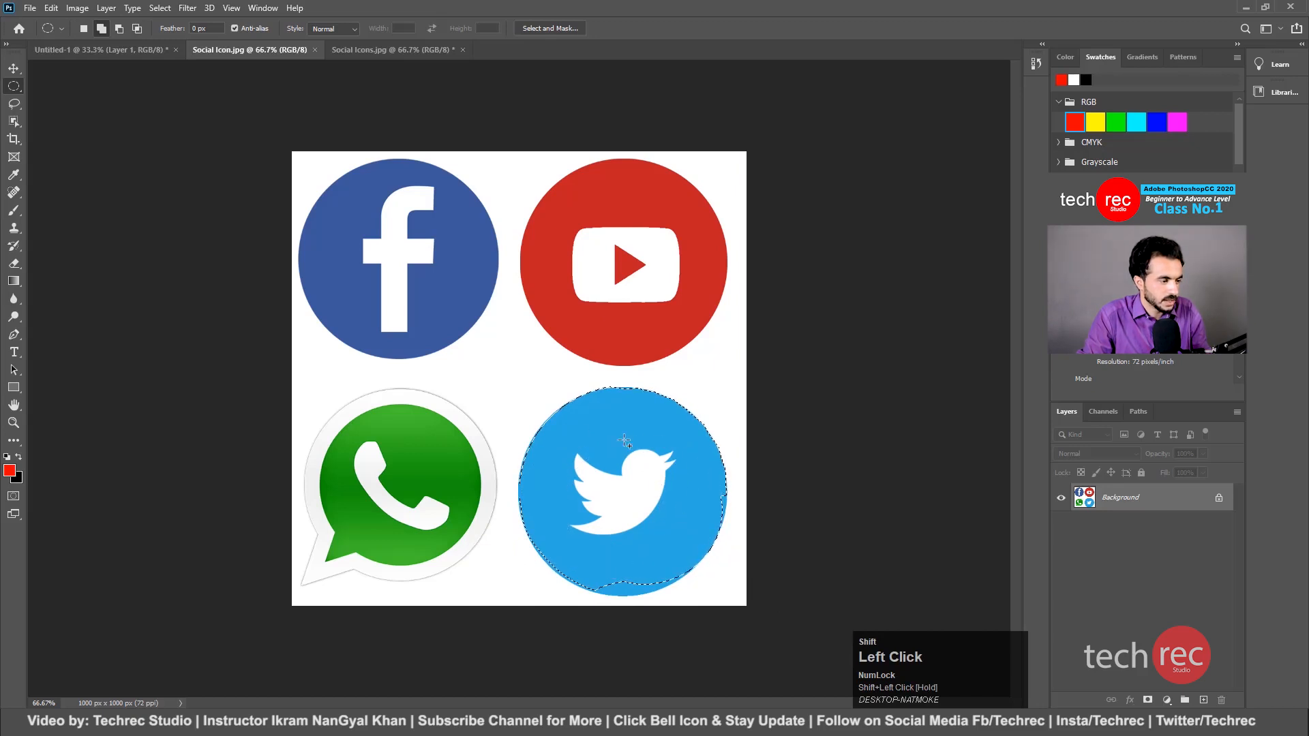
drag(625, 442, 727, 556)
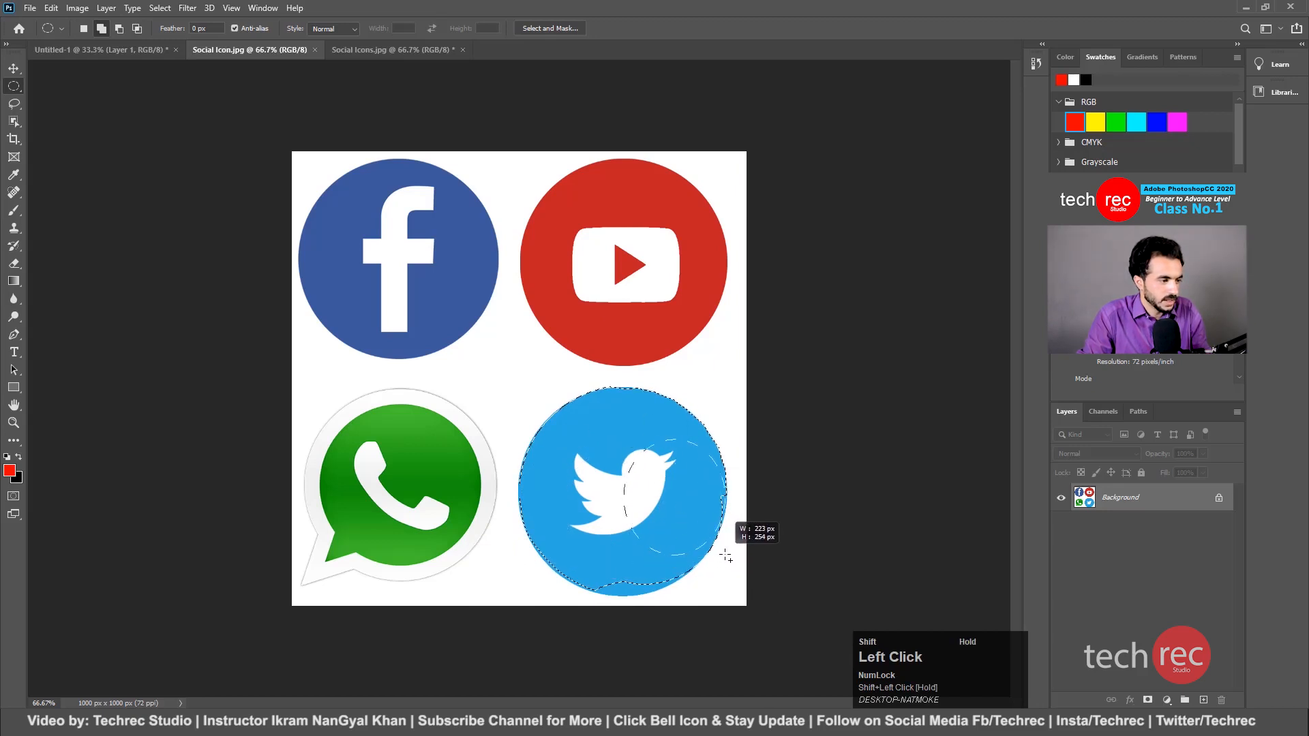
drag(549, 470, 706, 595)
Nudge the selected Twitter icon slightly upward with the Move tool and convert the Background into a regular layer named Layer 0.
click(13, 68)
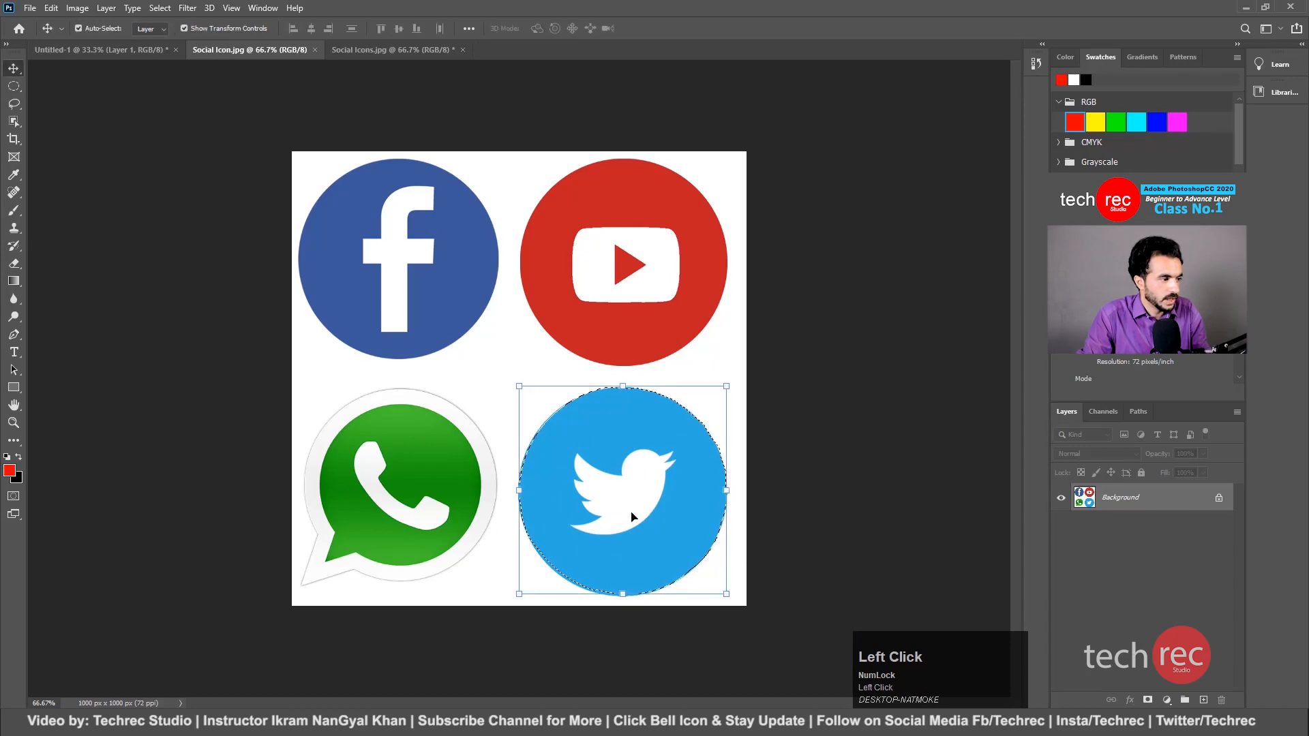
drag(651, 526, 652, 478)
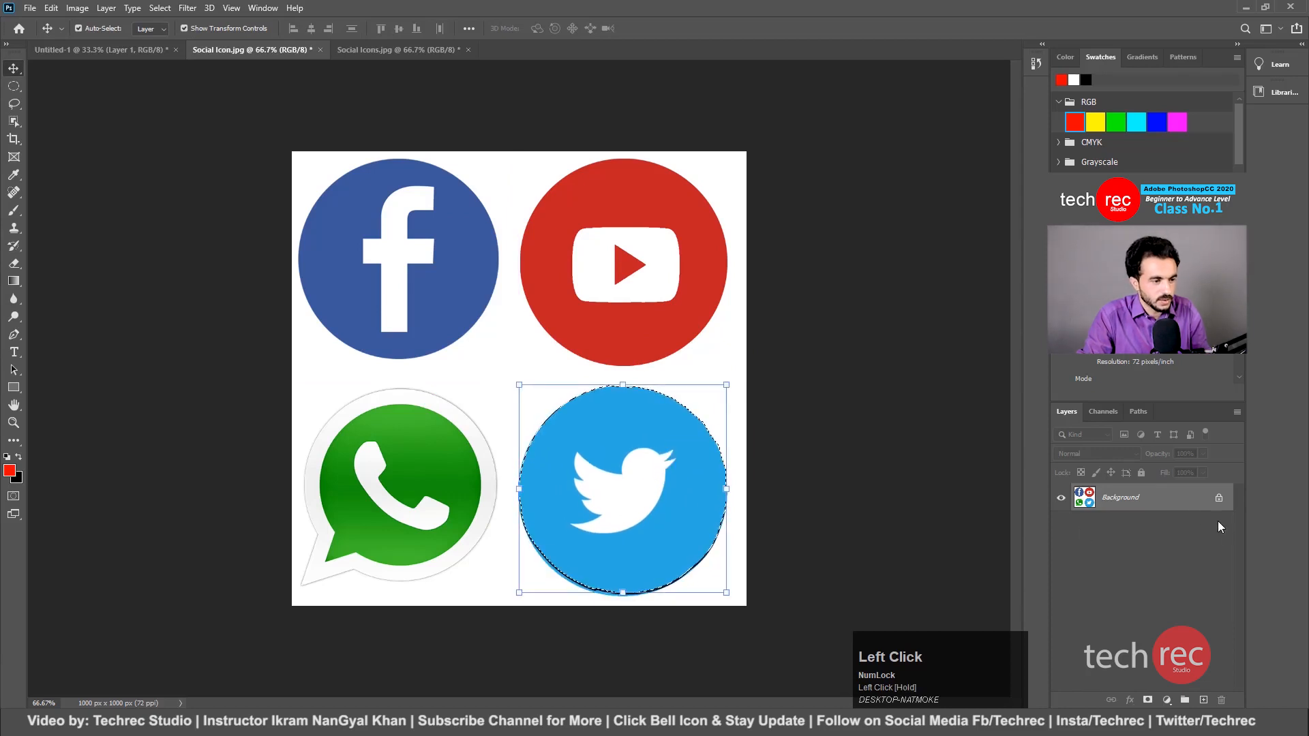
double_click(1146, 502)
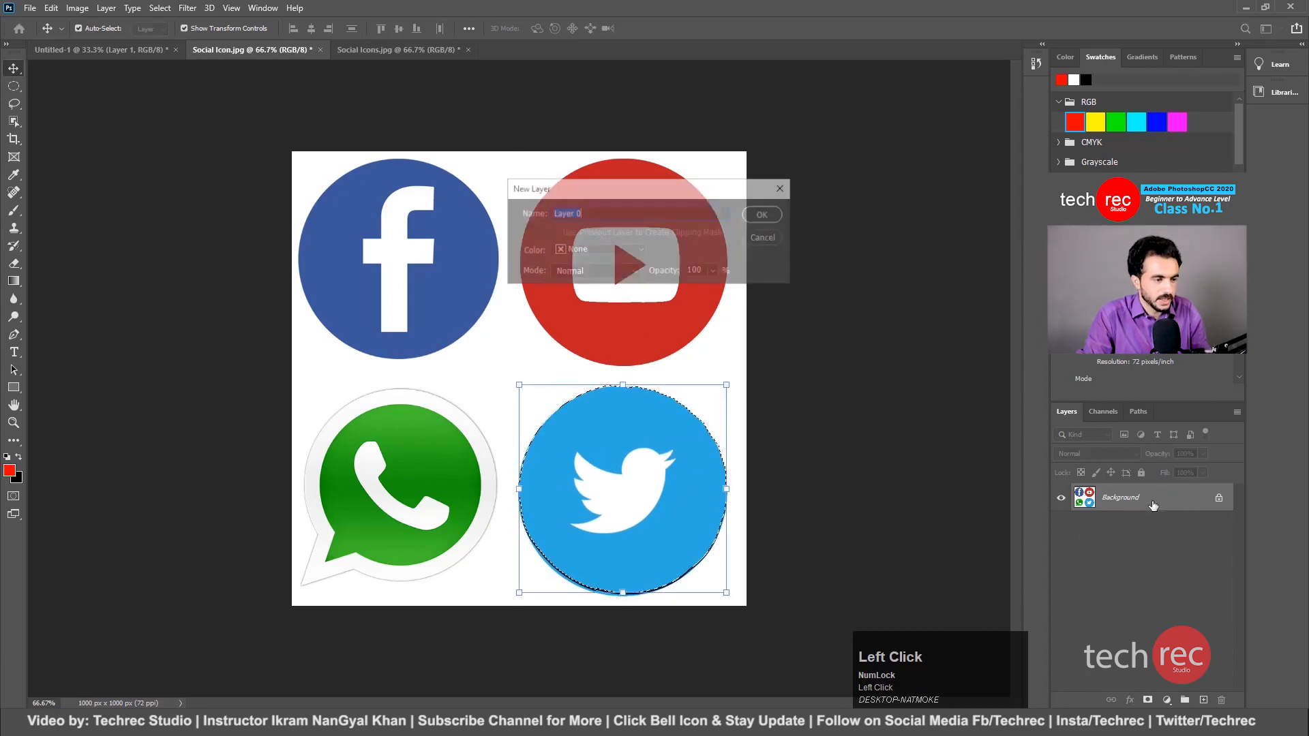
click(765, 215)
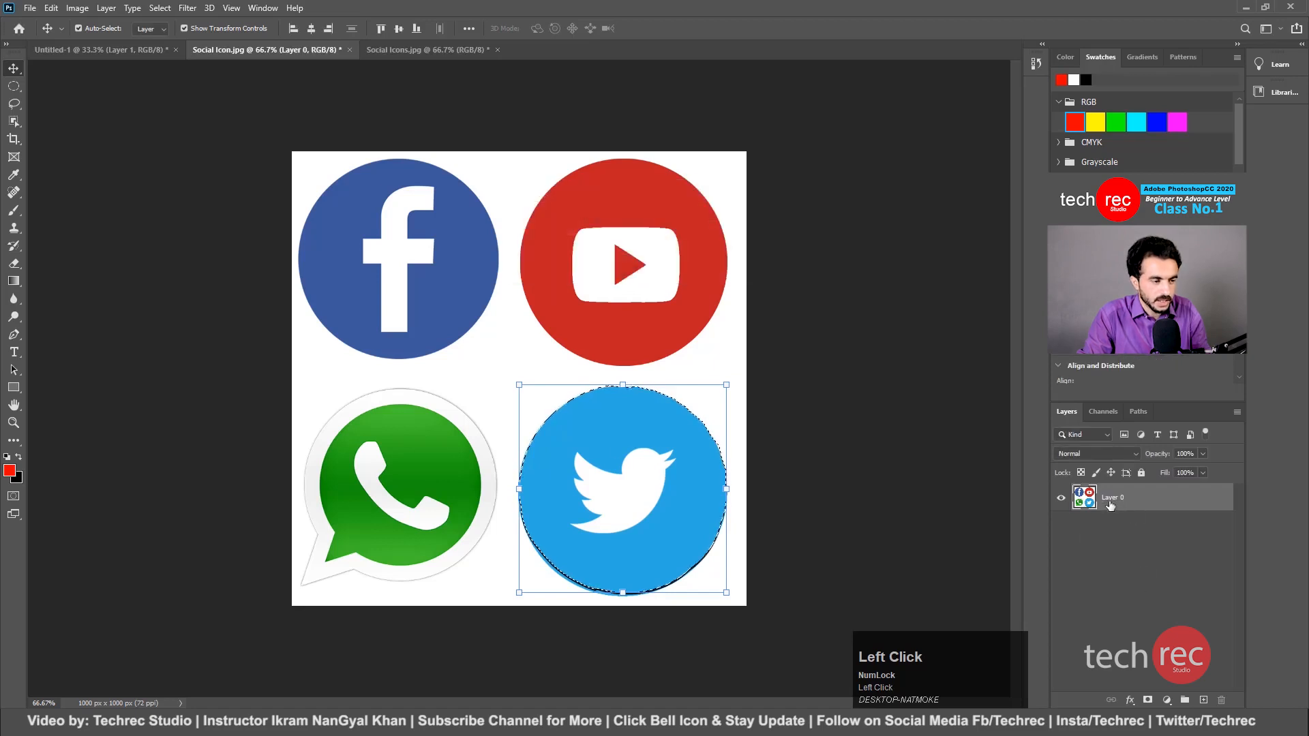
Bring the selected Twitter icon into the Untitled-1 document, place it just below the black rectangle, and choose the Elliptical Marquee tool.
drag(672, 535, 537, 374)
mouse_move(539, 544)
mouse_down()
mouse_move(533, 533)
mouse_move(617, 554)
mouse_move(545, 555)
mouse_up()
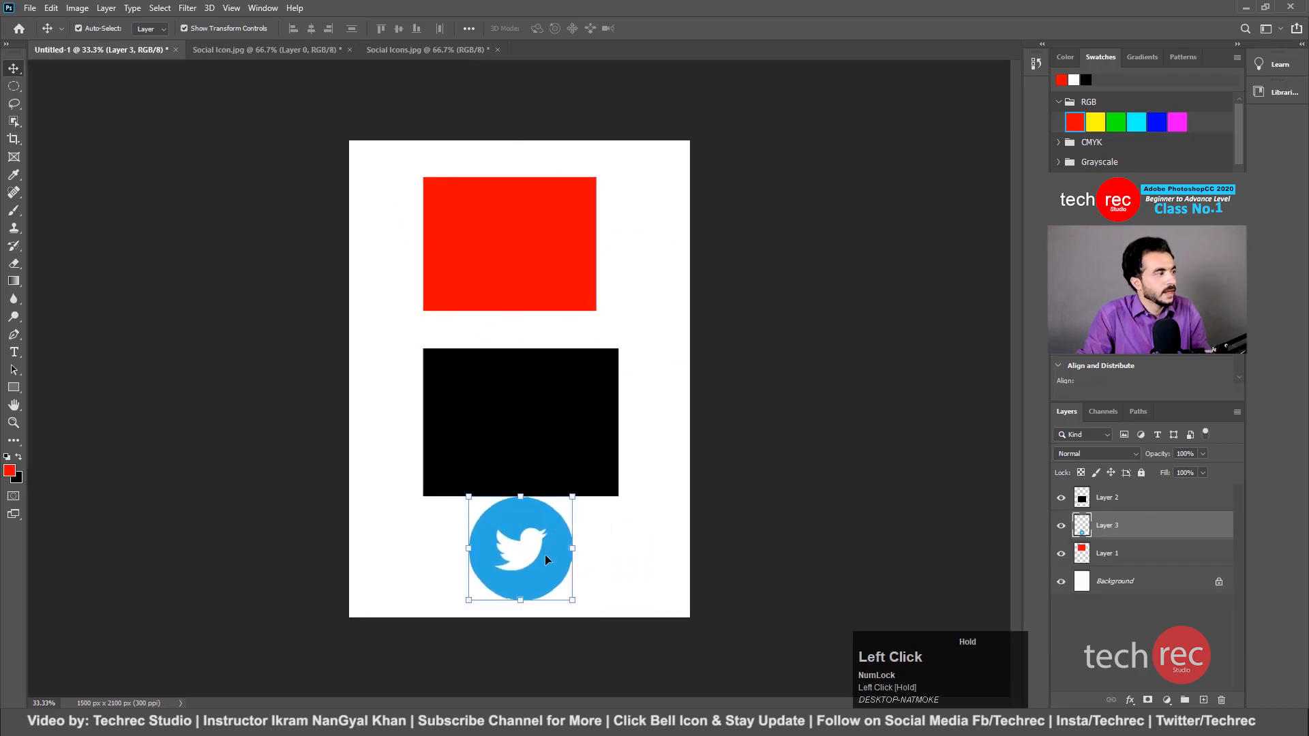
click(15, 87)
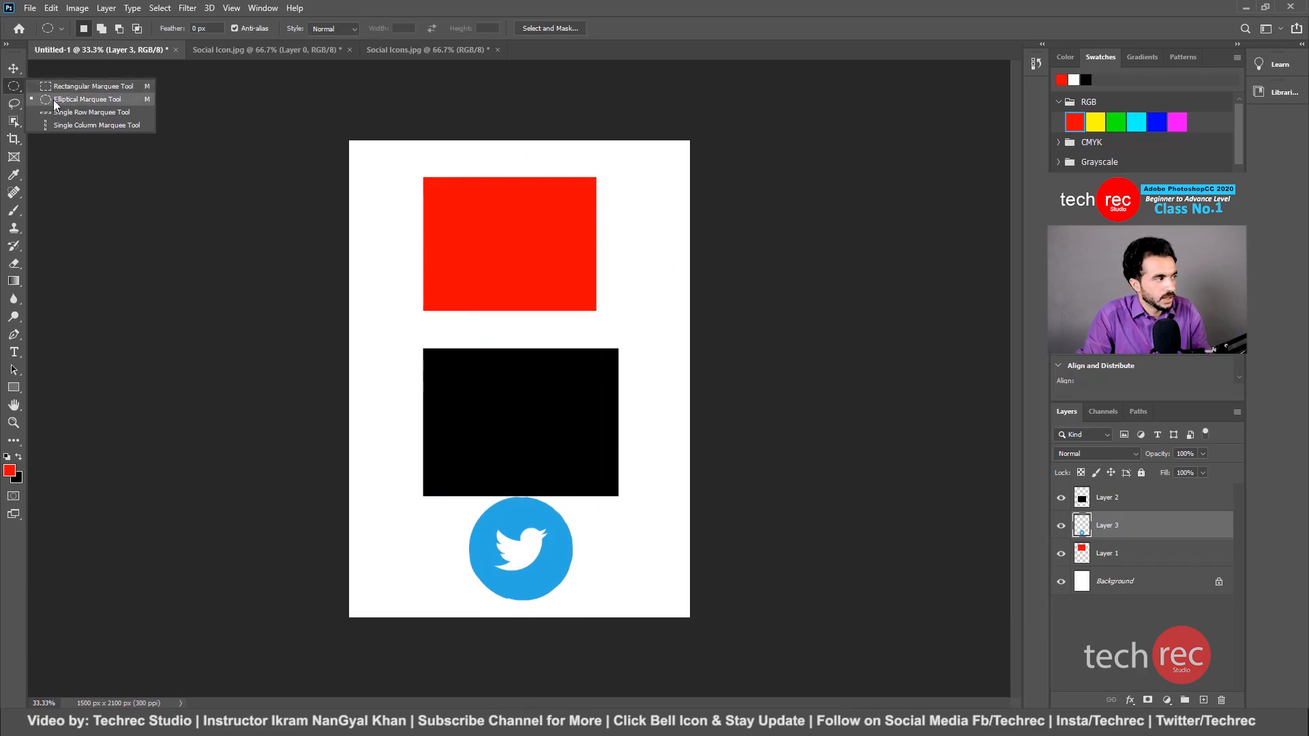
click(53, 100)
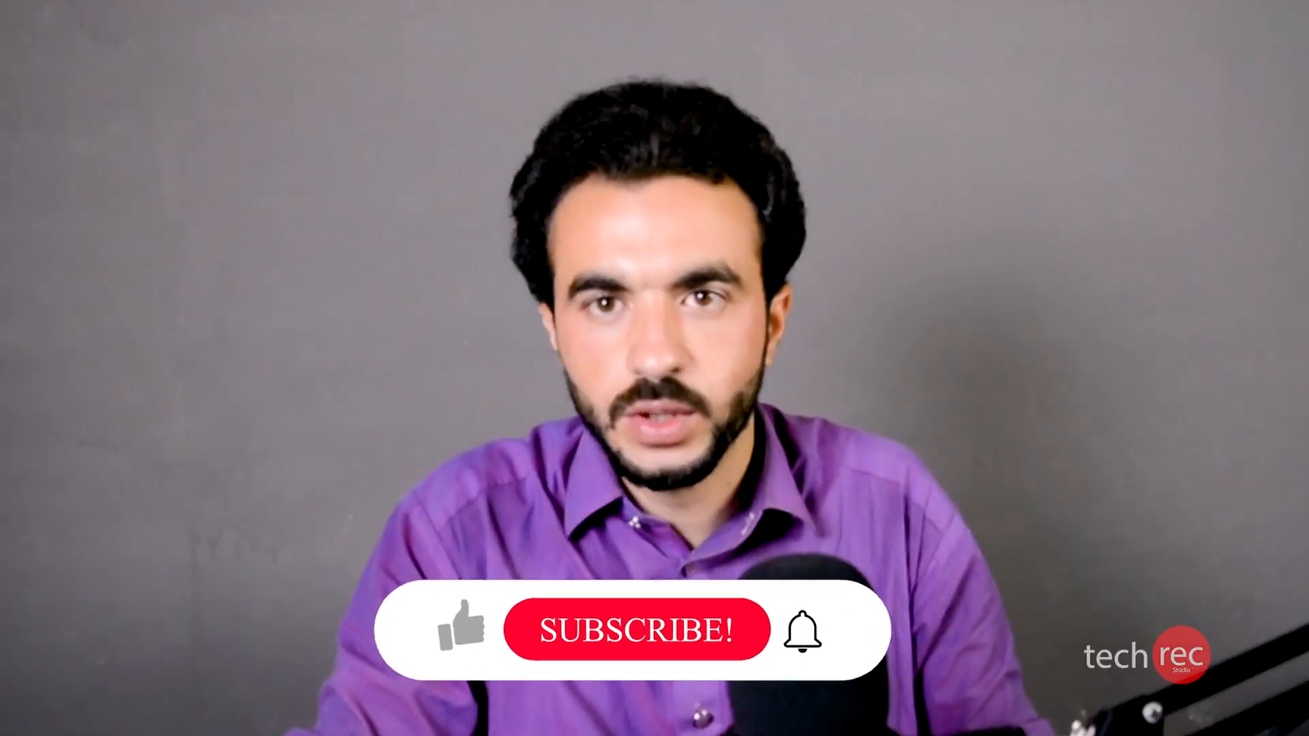